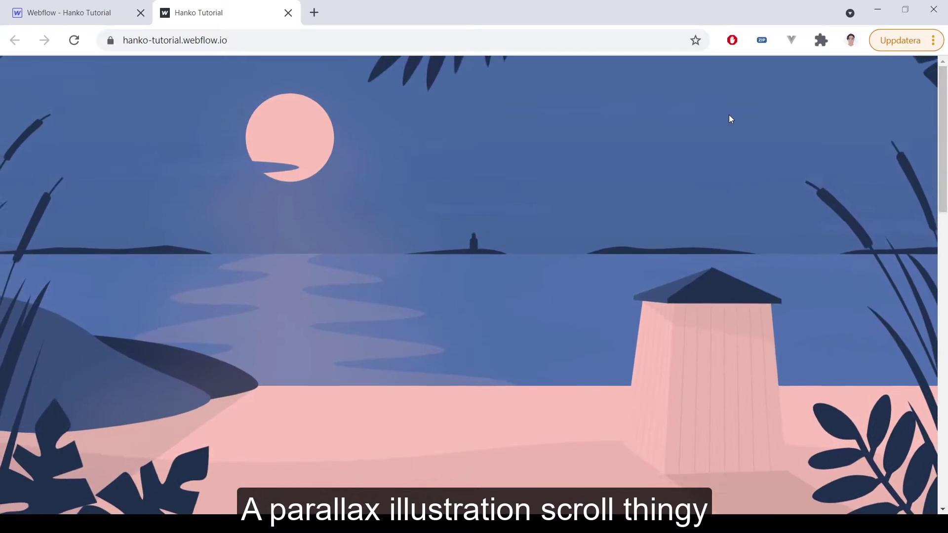
Scroll through the published Hanko page to examine its parallax illustration effect.
scroll(731, 119, up, 5)
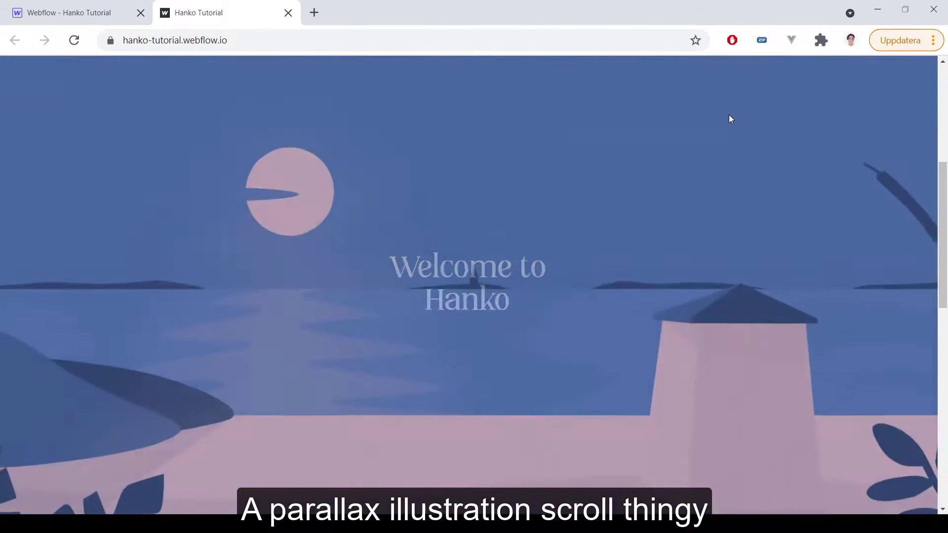
scroll(731, 119, down, 5)
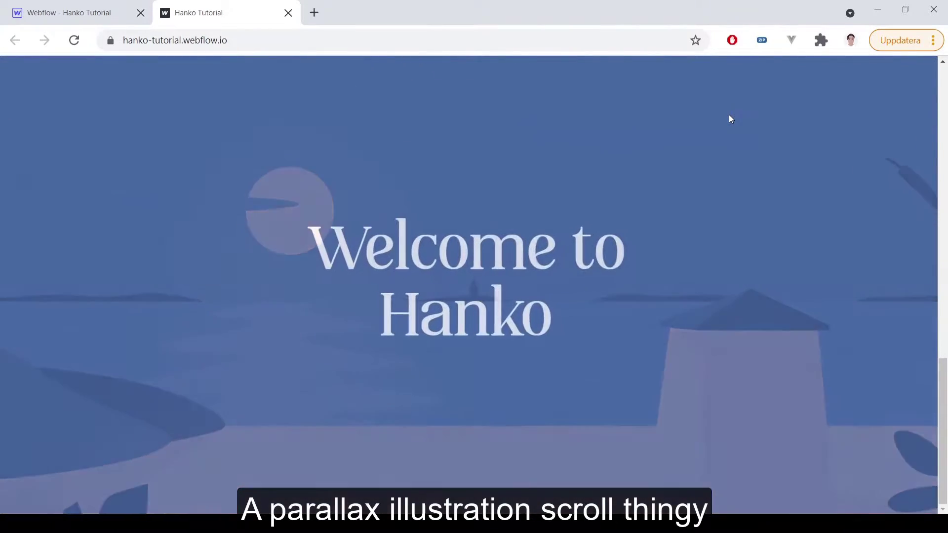
scroll(731, 119, up, 6)
scroll(731, 119, up, 2)
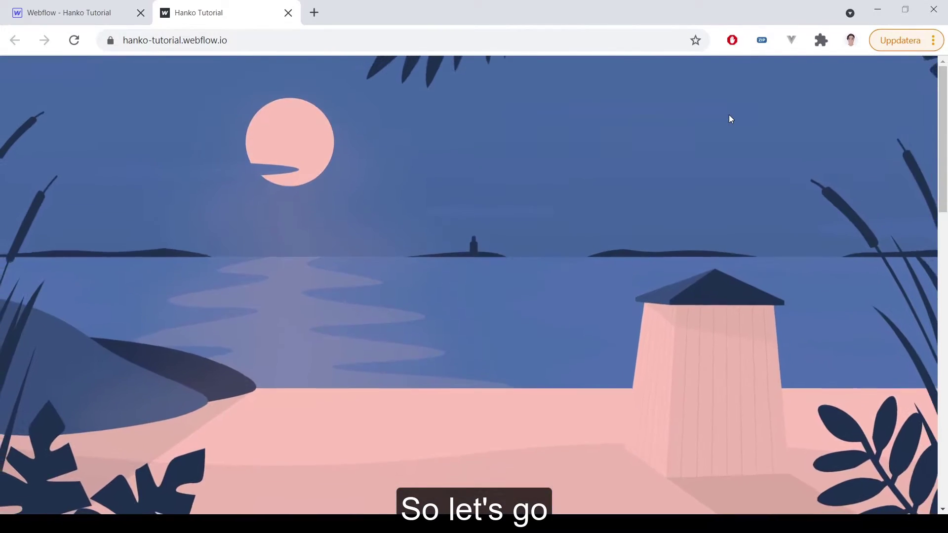
scroll(731, 119, down, 5)
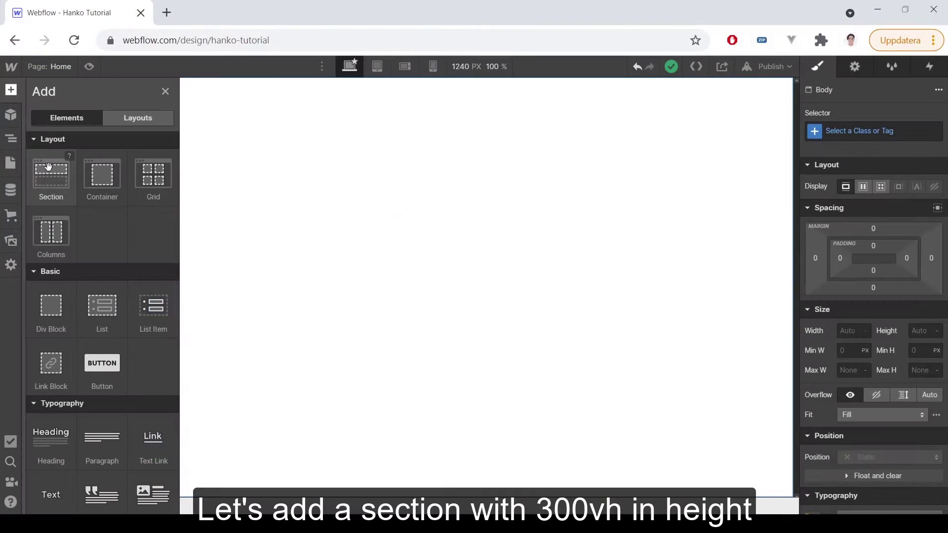
Add a section to the empty page body and give it the class s__scroll.
click(52, 164)
click(859, 131)
text(s)
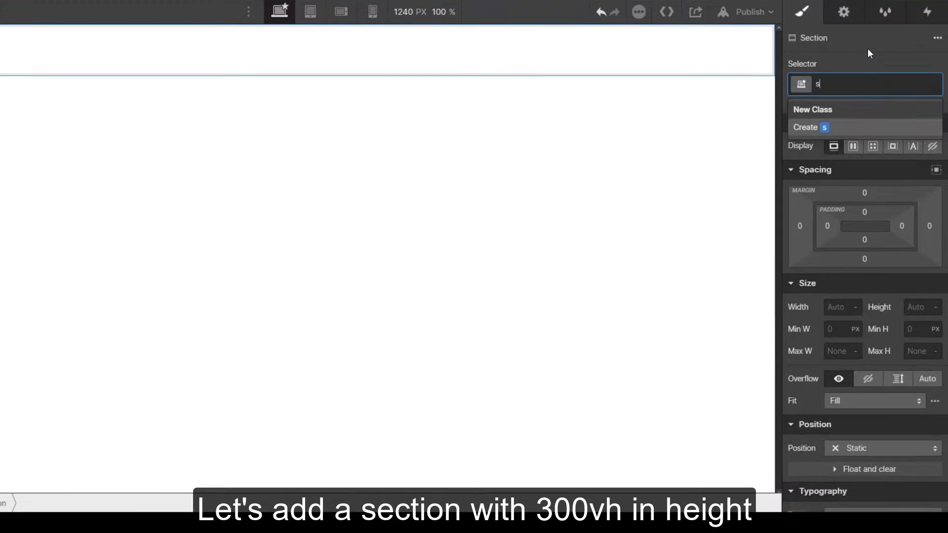
text(_scroll)
key(Return)
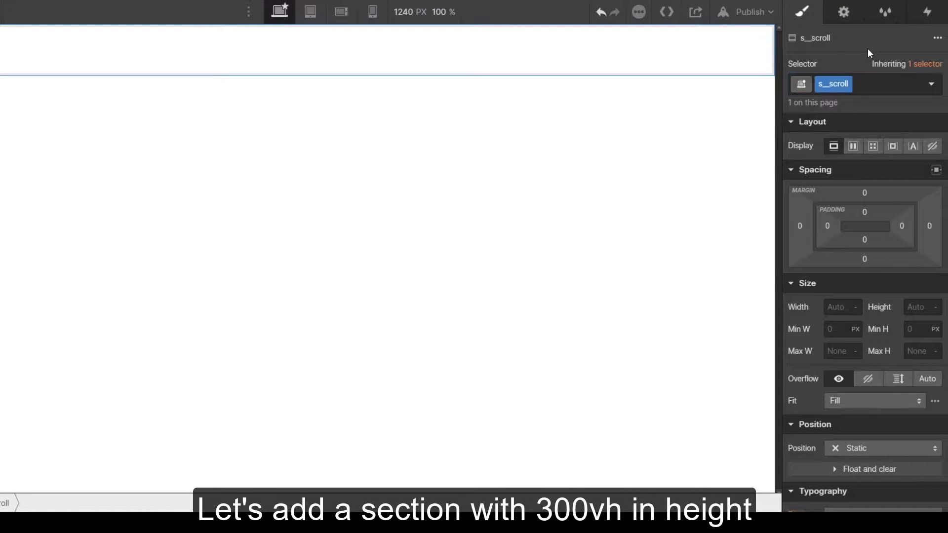
Set the height of the s__scroll section to 300 VH.
click(919, 307)
text(3)
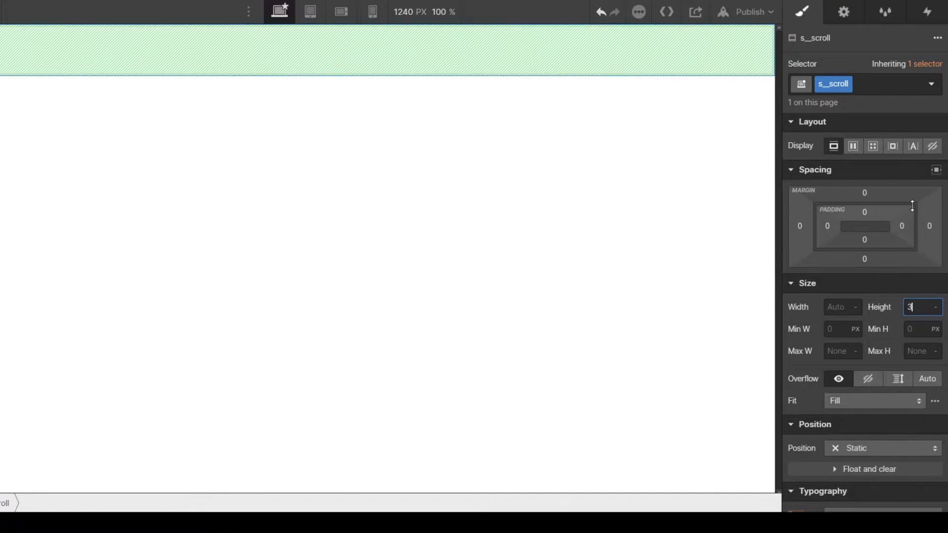
text(00vh)
key(Tab)
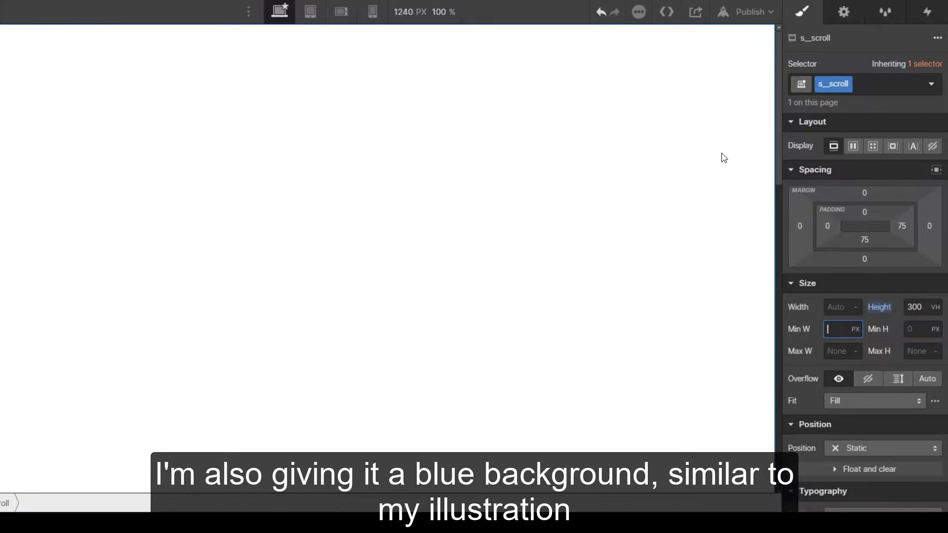
Give the s__scroll section the blue background colour #4768a2.
scroll(860, 315, down, 7)
click(889, 384)
text(#4768a2)
key(Tab)
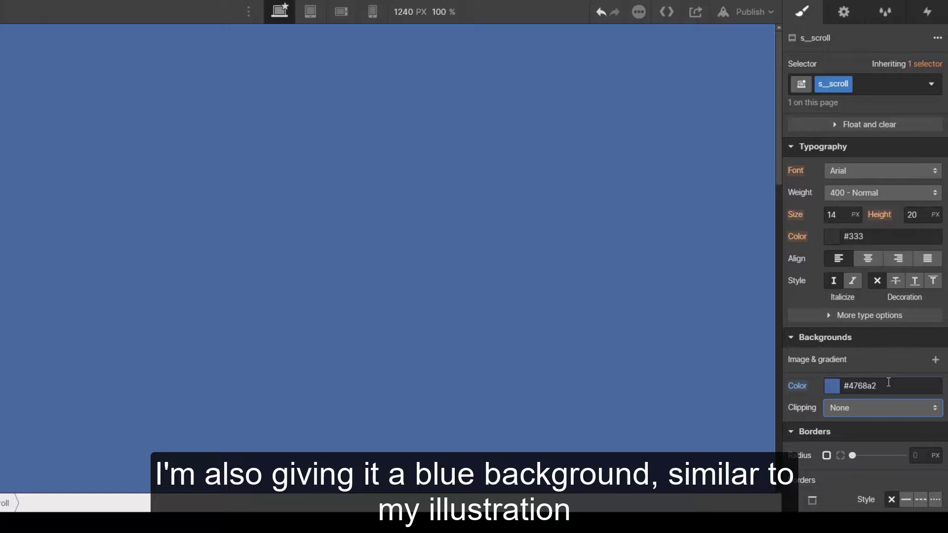
scroll(887, 383, up, 10)
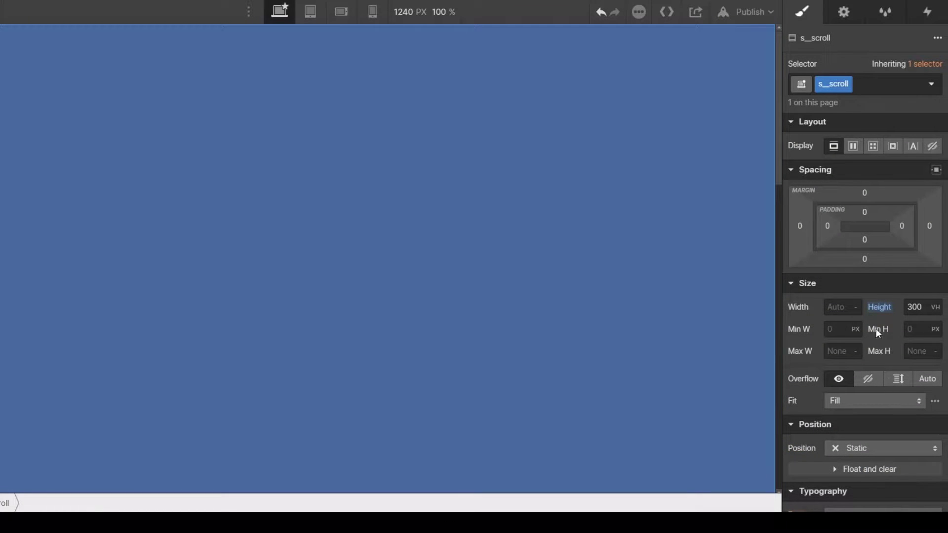
scroll(876, 331, down, 3)
scroll(898, 273, up, 3)
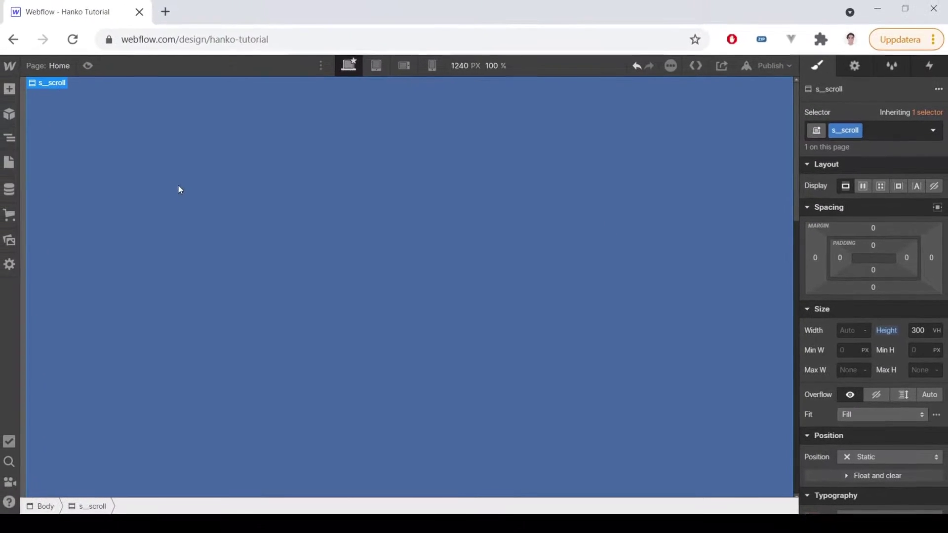
Add a div block inside the s__scroll section and give it the class c__stticky.
click(11, 95)
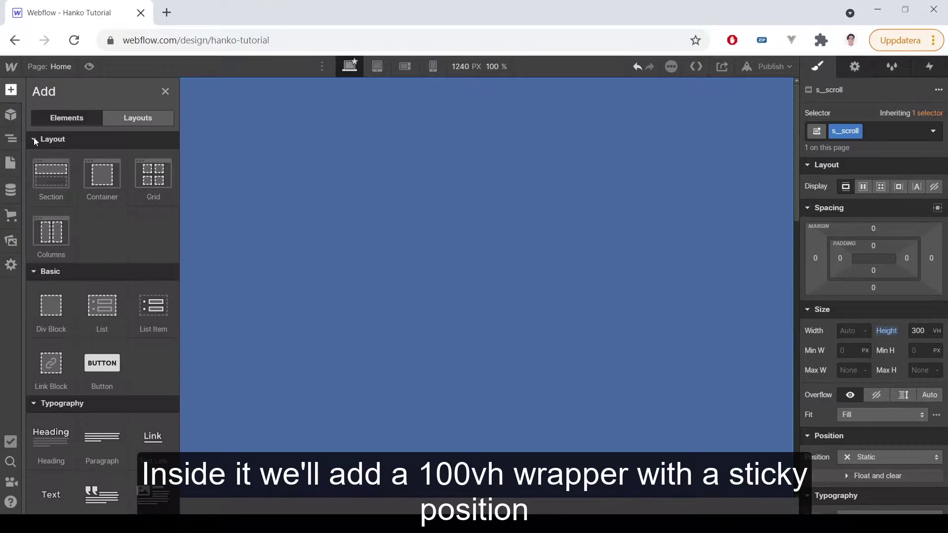
click(53, 311)
click(870, 129)
text(c)
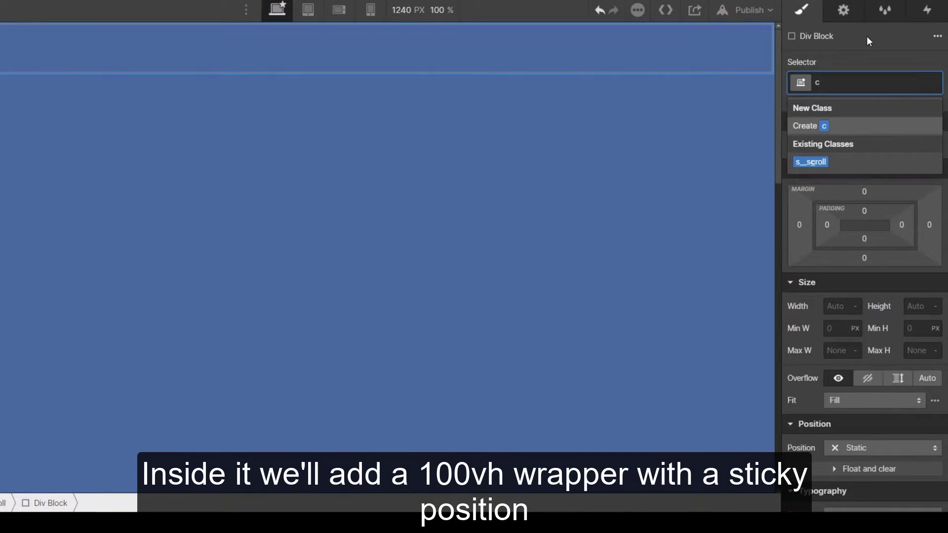
text(__stticky)
key(Return)
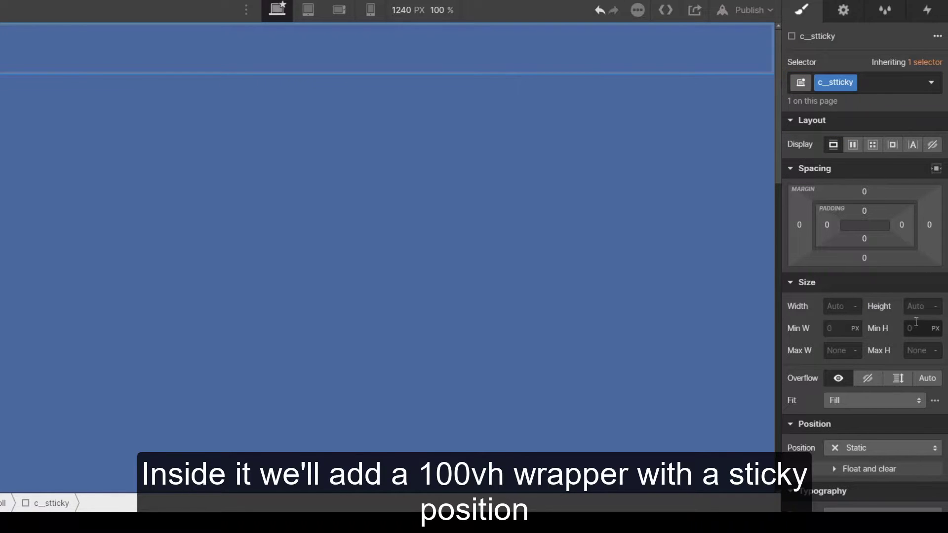
Set the height of the wrapper div inside the section to 100 VH.
click(918, 307)
text(100vh)
key(Tab)
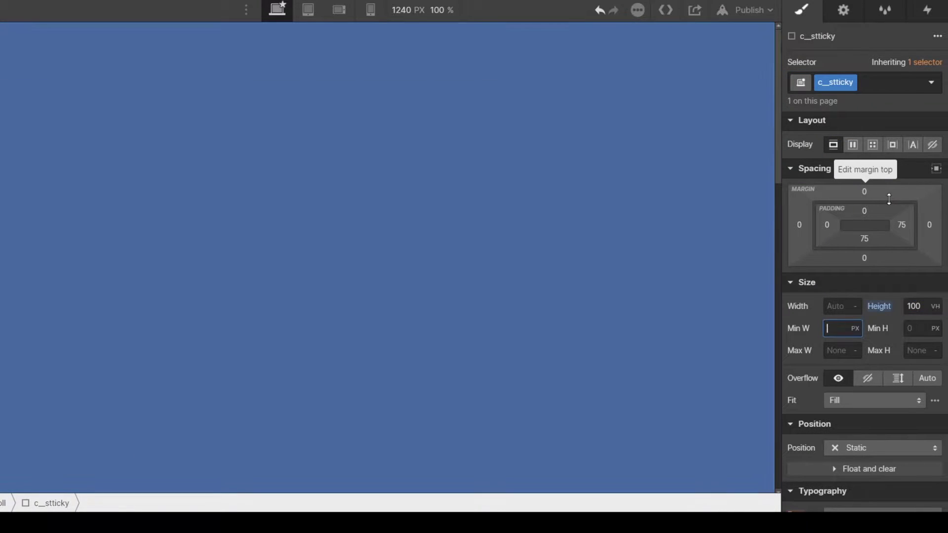
Set the wrapper div's position to Sticky with a top offset of 0.
scroll(889, 199, down, 3)
click(884, 274)
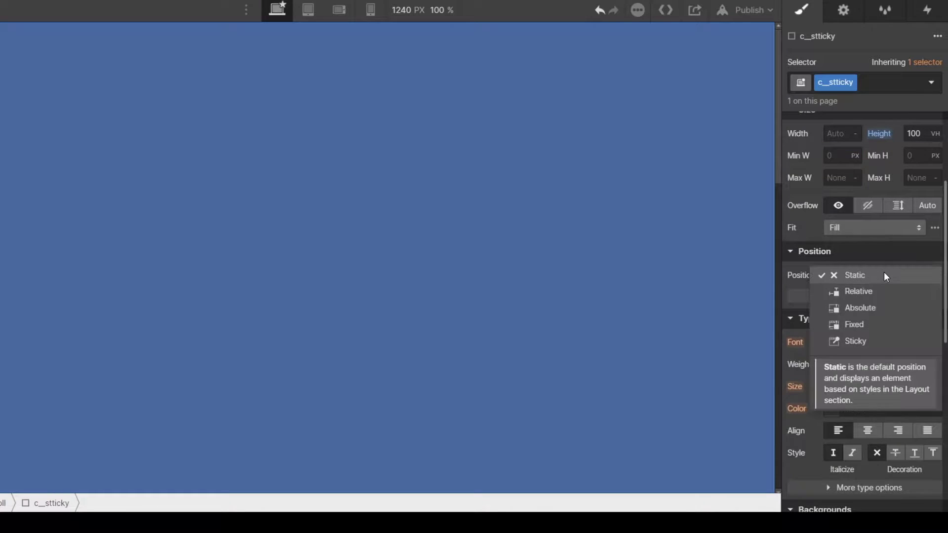
click(862, 338)
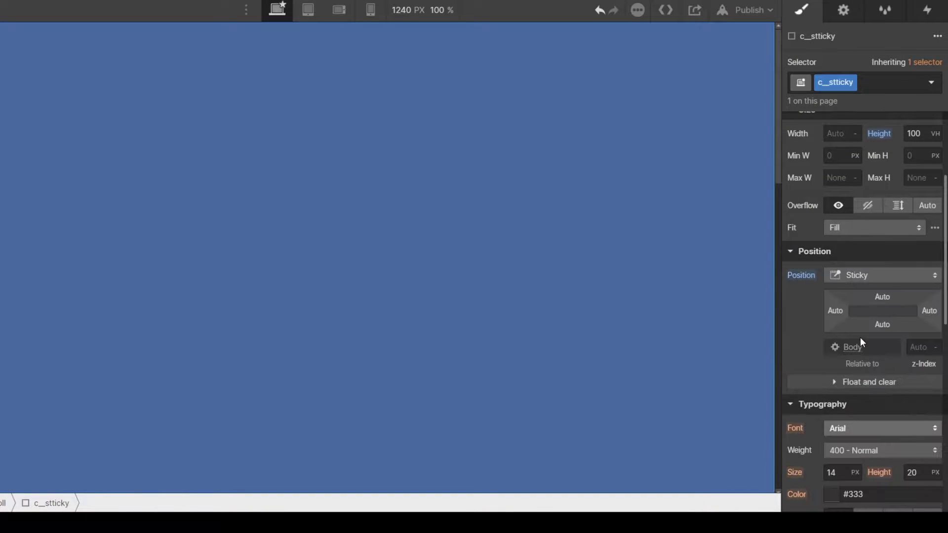
click(883, 297)
click(879, 239)
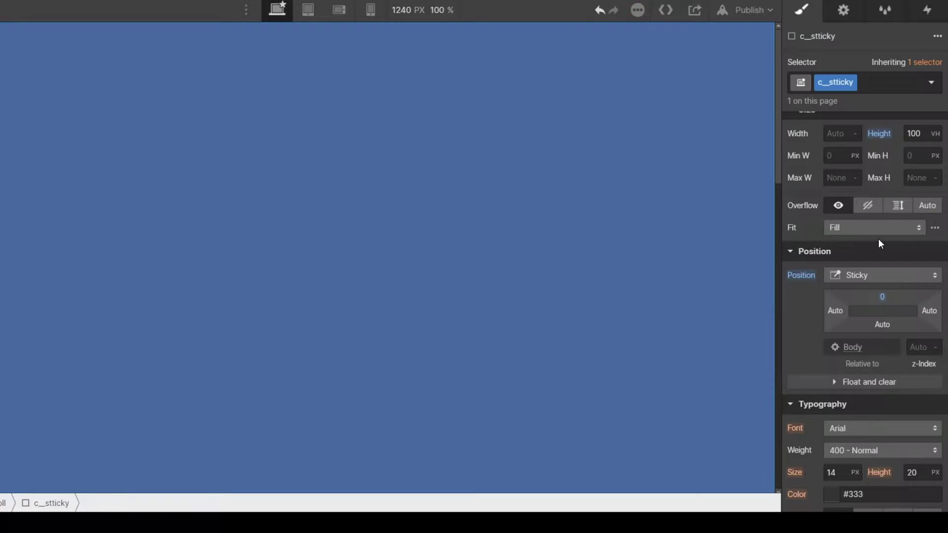
scroll(708, 179, down, 5)
scroll(708, 180, up, 10)
scroll(708, 180, down, 10)
scroll(707, 180, up, 10)
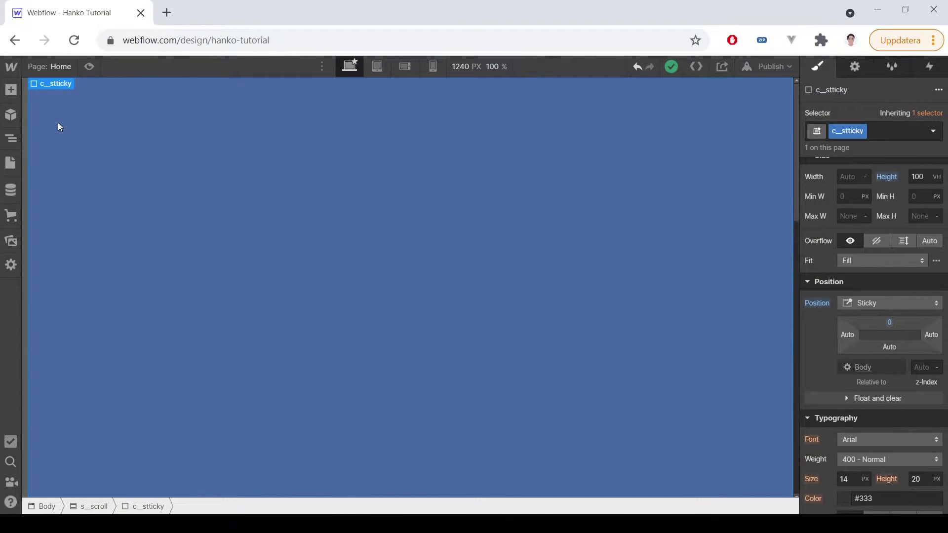
Correct the spelling of the wrapper div's class name to c__sticky.
double_click(850, 130)
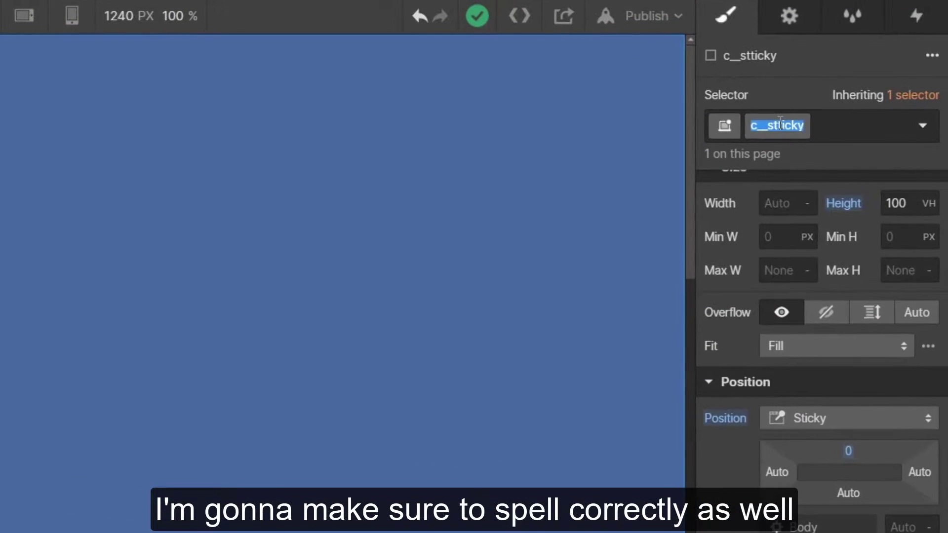
text(c_sticky)
key(Return)
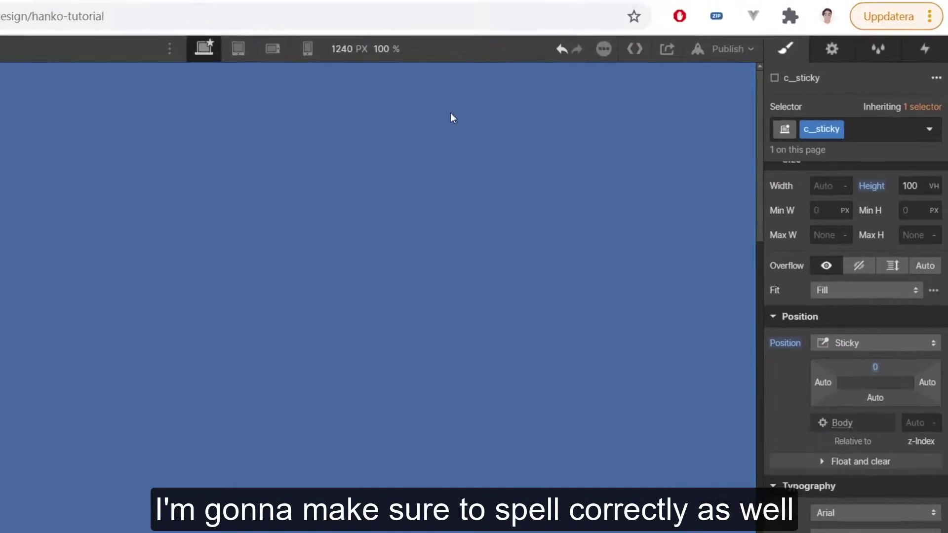
Add a div block inside c__sticky for the first illustration layer and give it the class ill__sky.
click(10, 89)
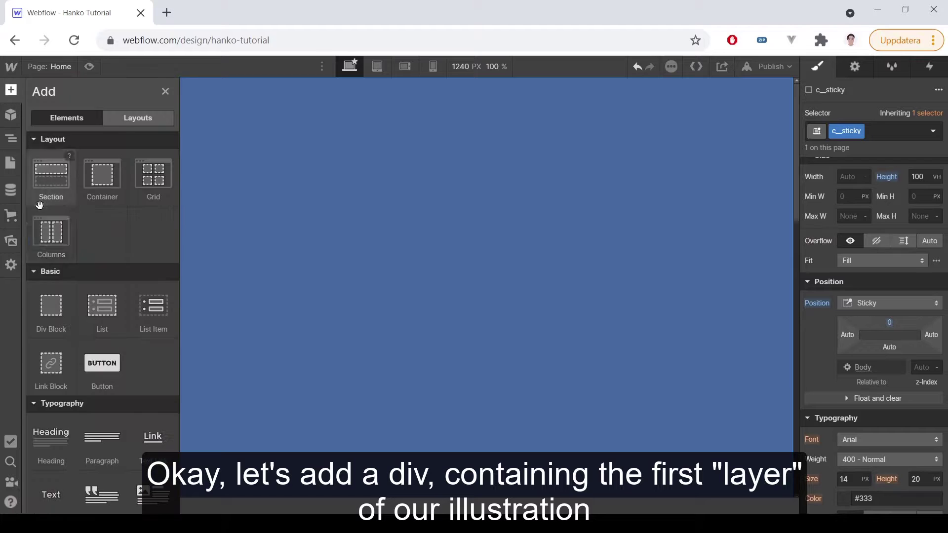
click(51, 312)
click(869, 131)
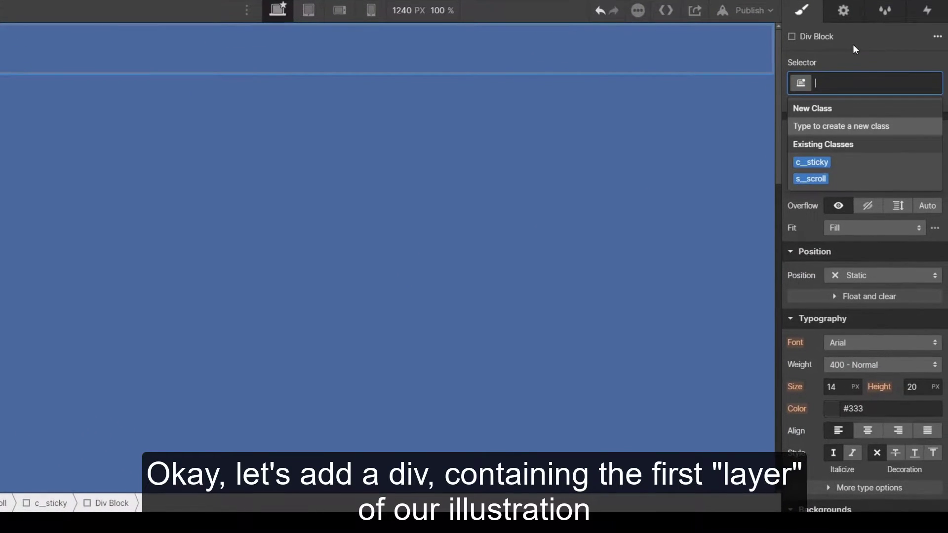
text(ill__s)
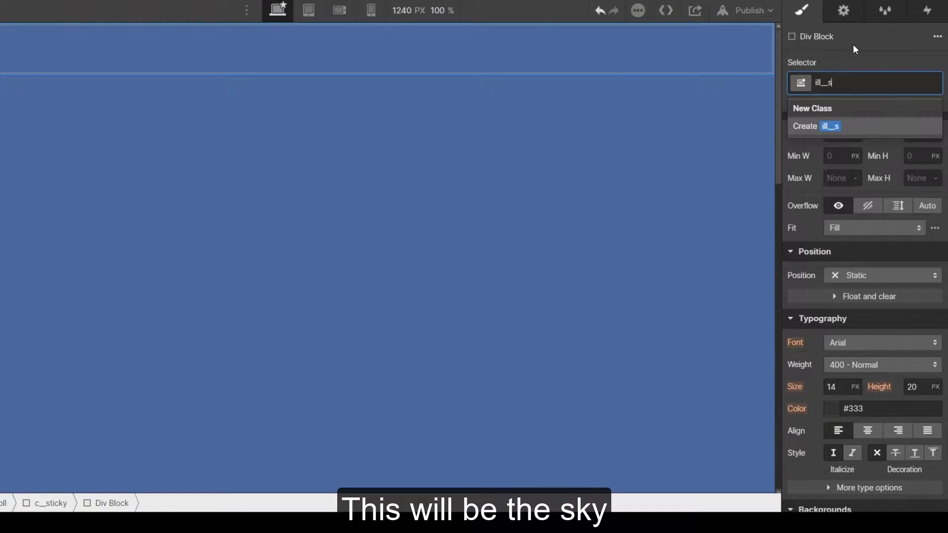
text(ky)
key(Return)
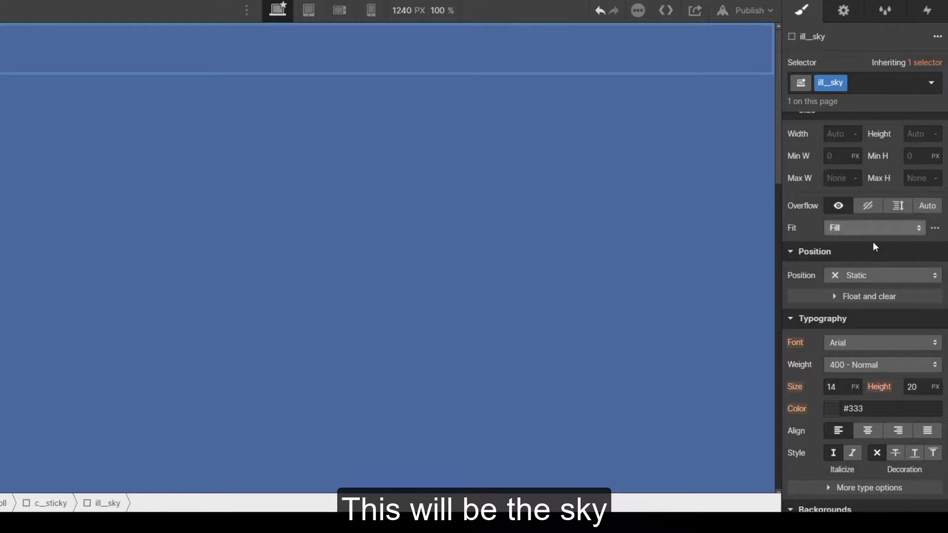
Position the ill__sky div absolutely with 0% offsets on all four sides and z-index 1.
click(864, 272)
click(862, 307)
click(936, 296)
click(919, 365)
key(Tab)
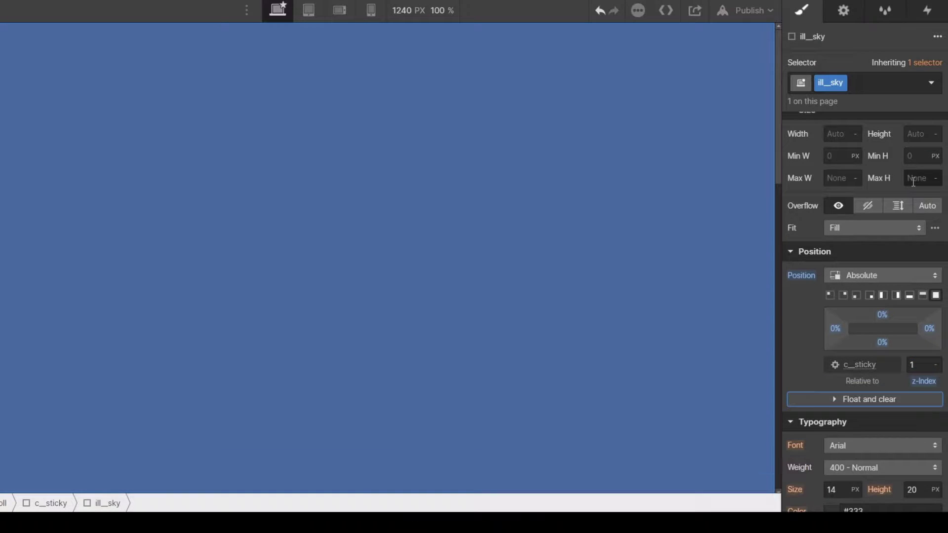
Add a background image to ill__sky using the sky SVG from the uploaded assets.
scroll(912, 181, down, 5)
scroll(916, 262, down, 5)
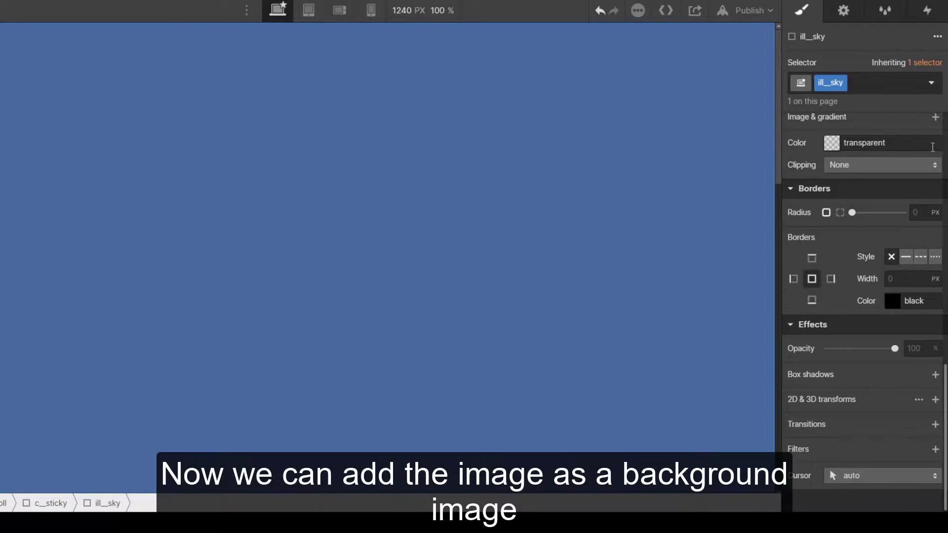
scroll(935, 213, up, 2)
click(935, 204)
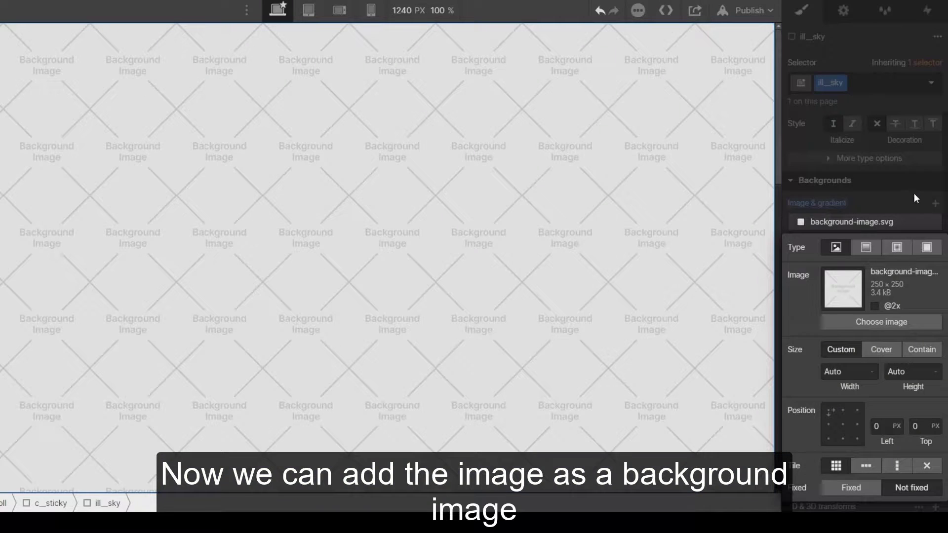
click(875, 320)
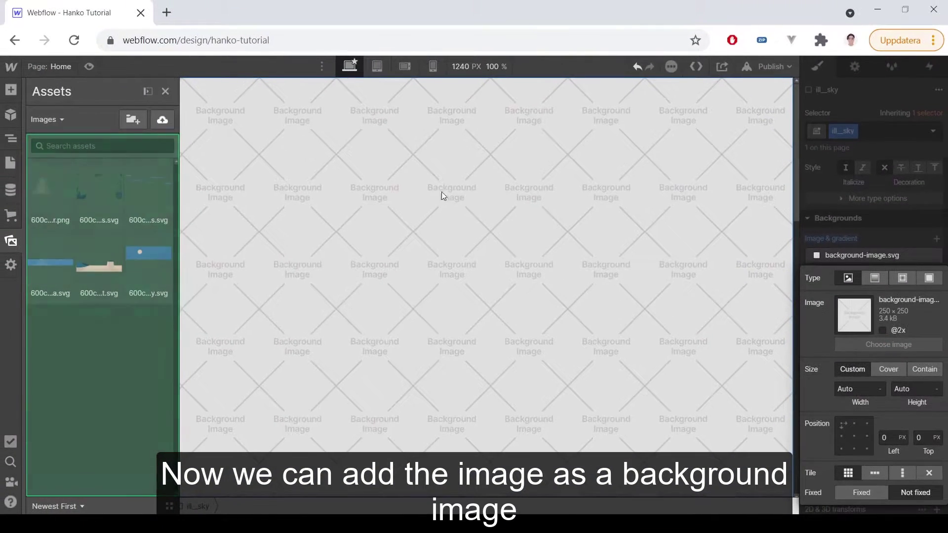
click(153, 269)
Centre the sky background image at 50% left and 50% top, size it to Cover, and disable tiling.
click(846, 427)
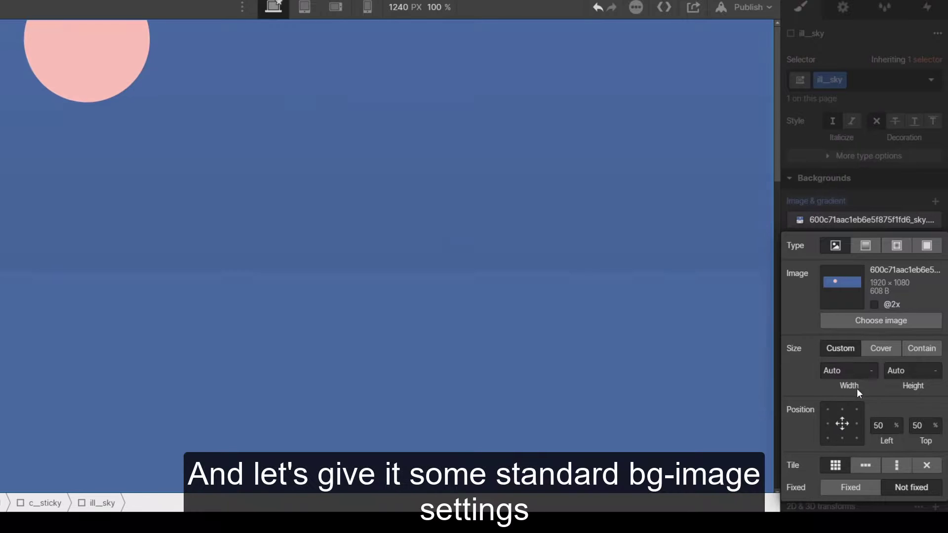
click(883, 354)
click(927, 467)
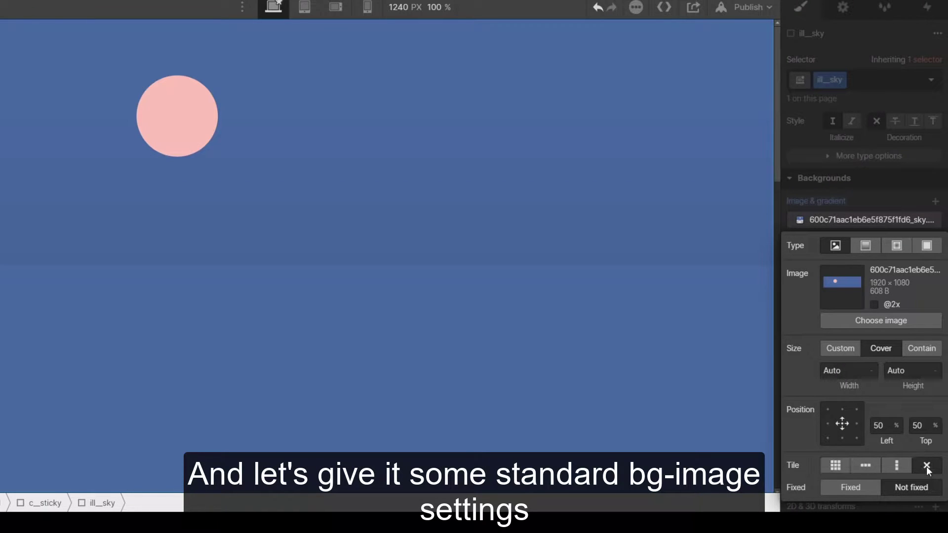
click(888, 154)
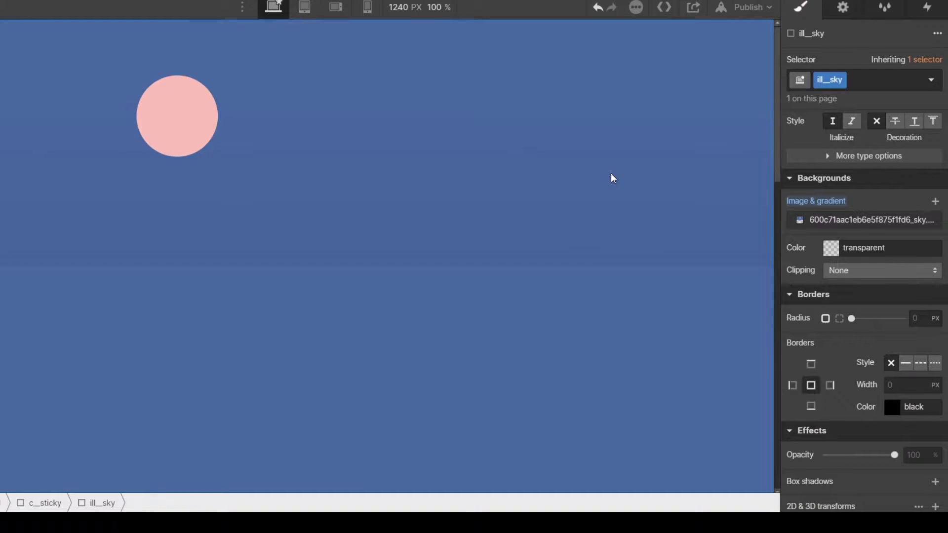
Paste a copy of the ill__sky div into c__sticky as a second illustration layer.
click(11, 140)
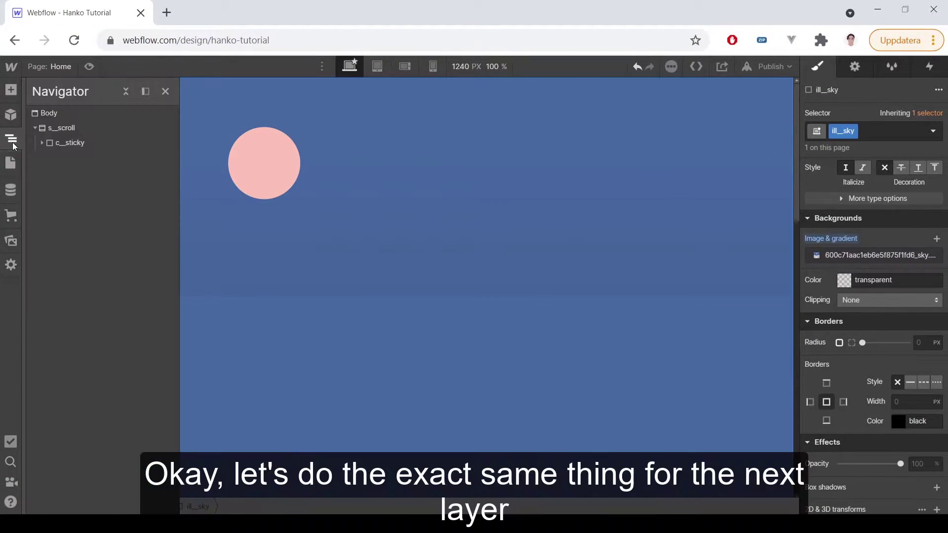
click(42, 143)
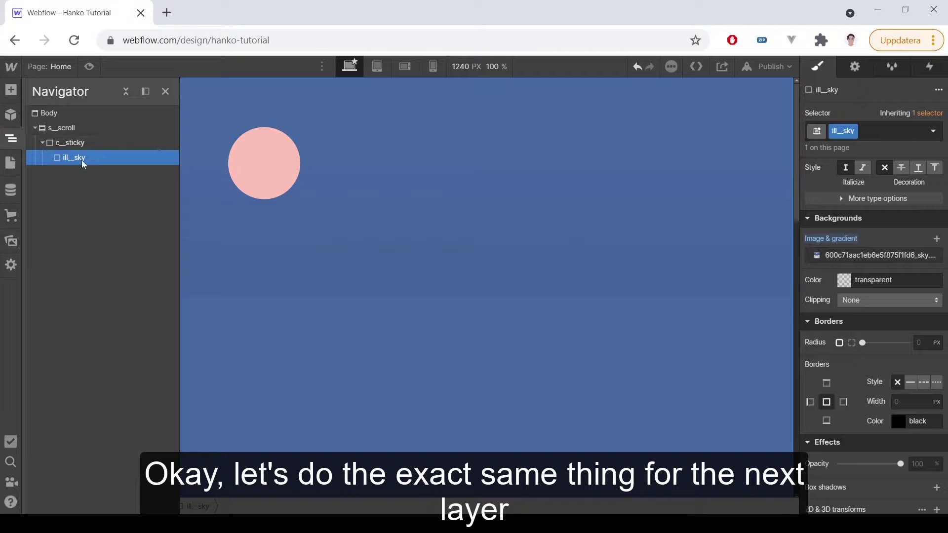
click(90, 144)
key(ctrl+v)
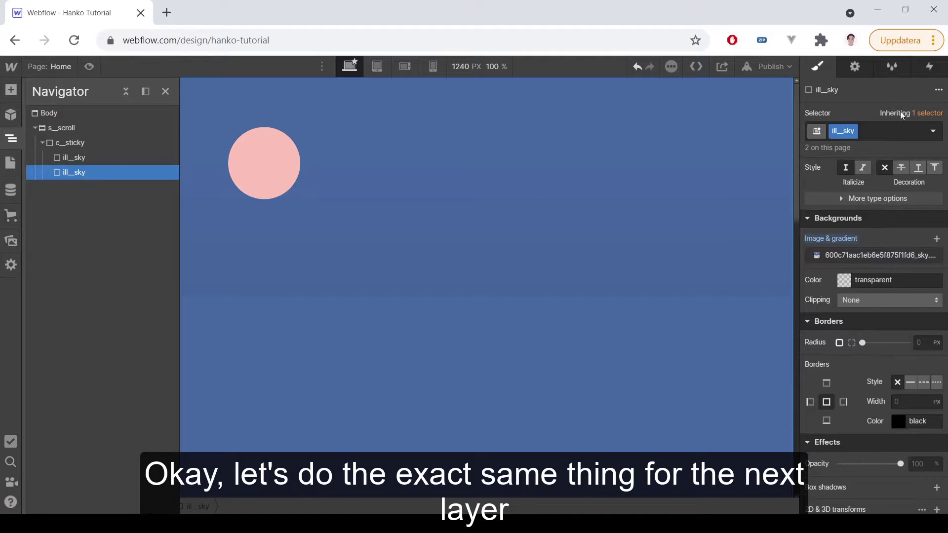
Duplicate the ill__sky class on the second illustration layer and name the new class ill__clouds.
click(844, 131)
click(847, 163)
text(i)
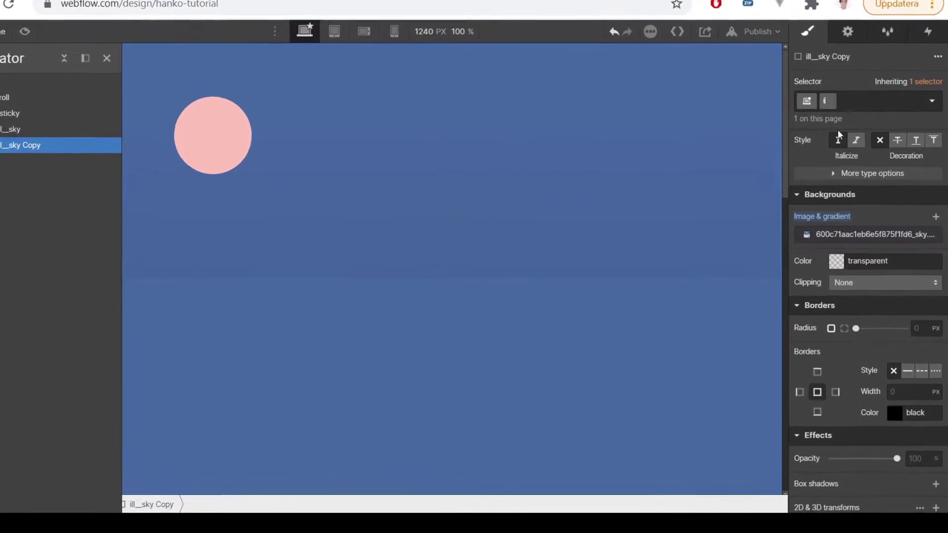
text(ll)
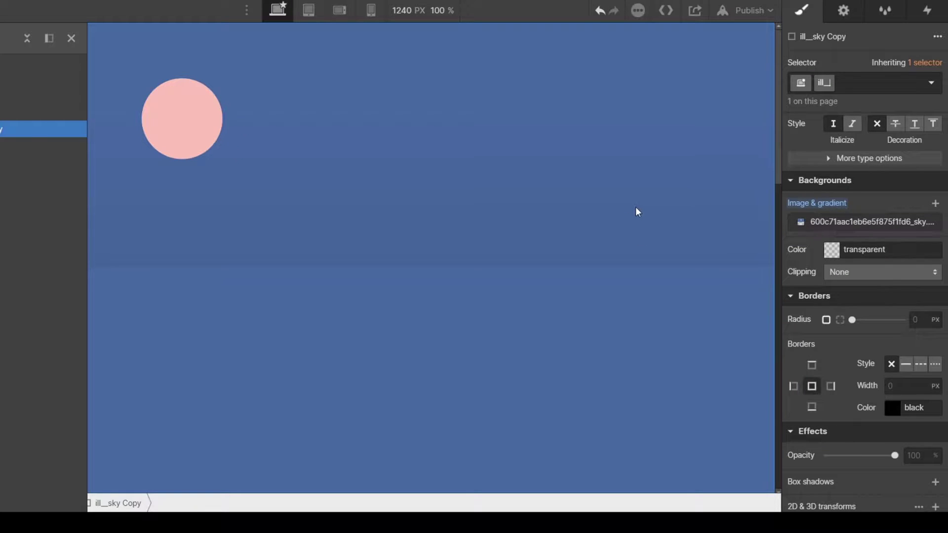
text(_clouds)
key(Return)
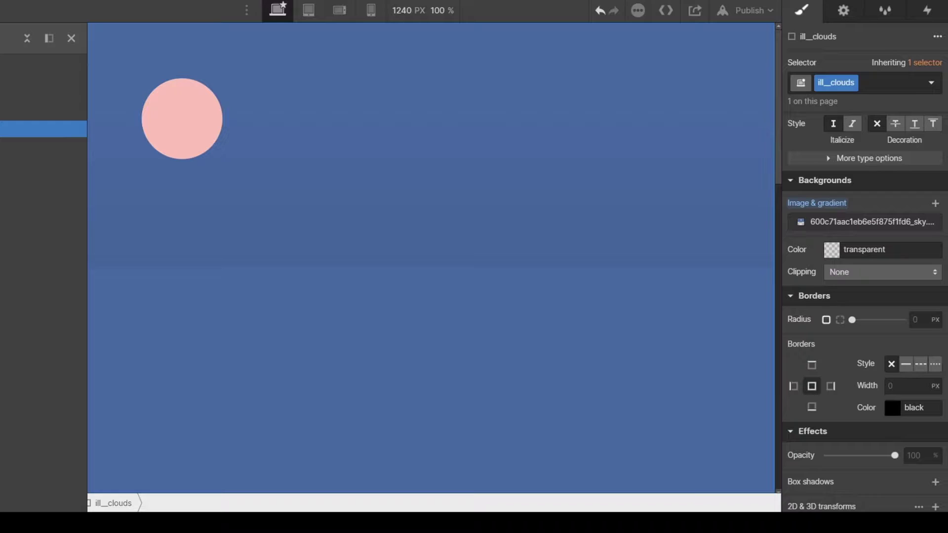
Save the site, accepting to save it without interactions.
key(ctrl+s)
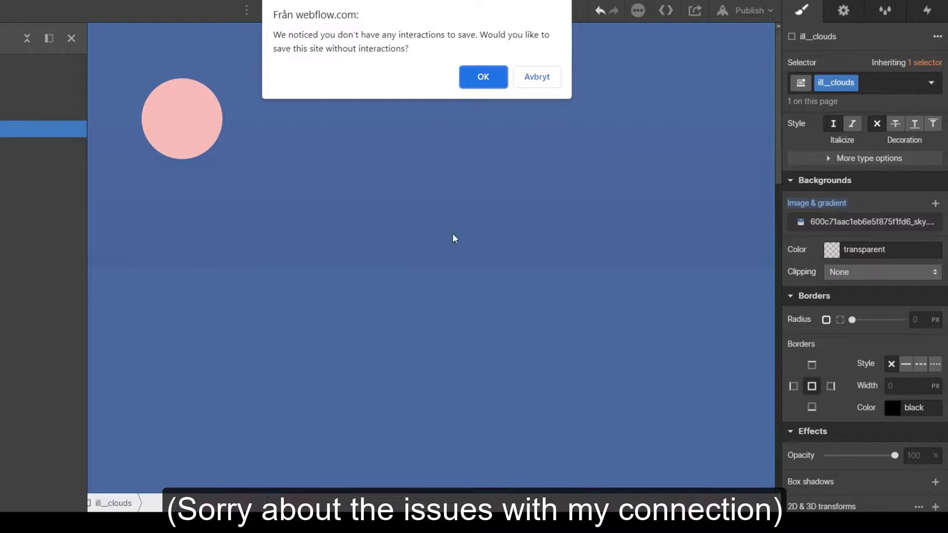
click(534, 76)
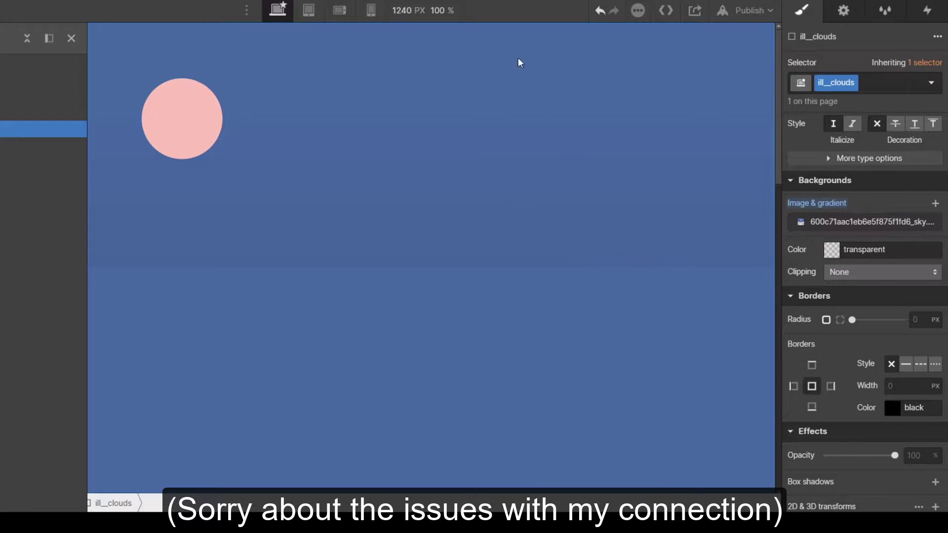
key(ctrl+s)
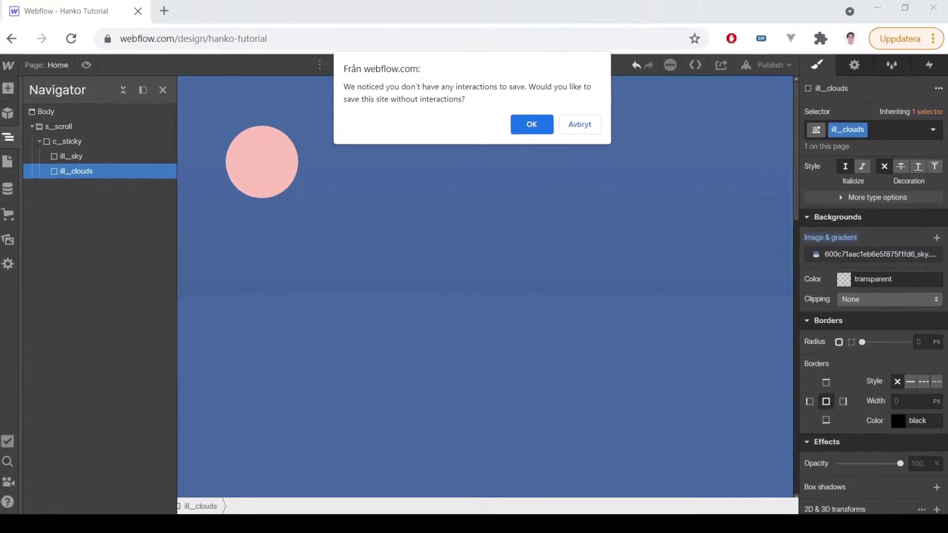
click(533, 125)
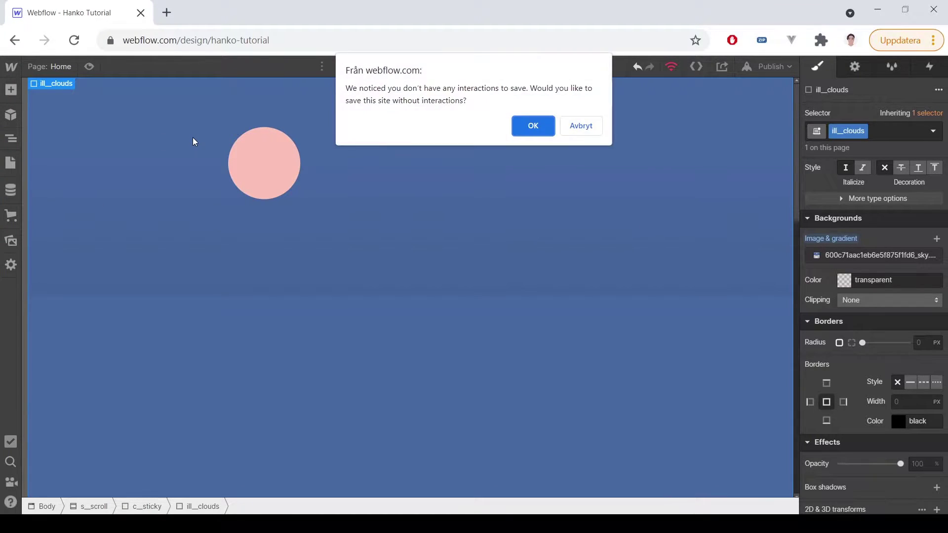
click(544, 123)
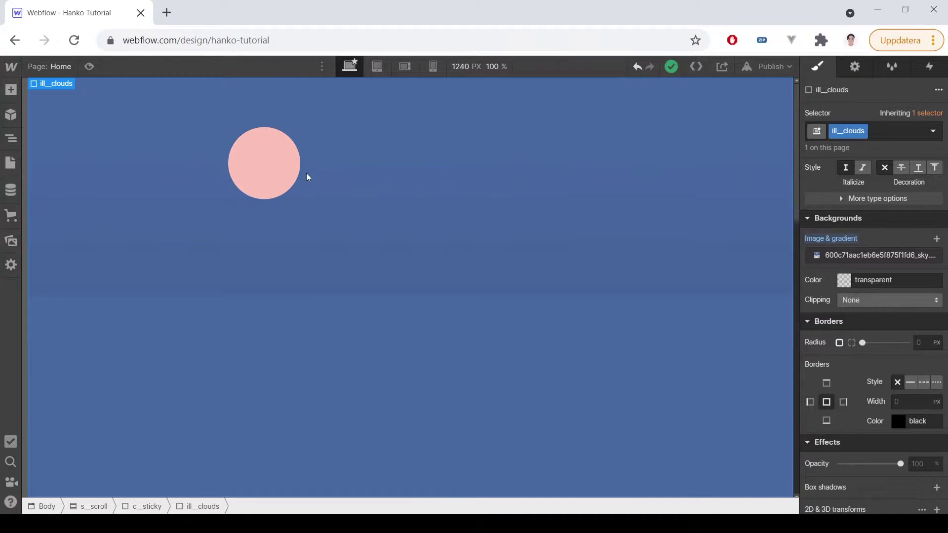
Replace the background image of ill__clouds with the clouds SVG from the uploaded assets.
click(11, 138)
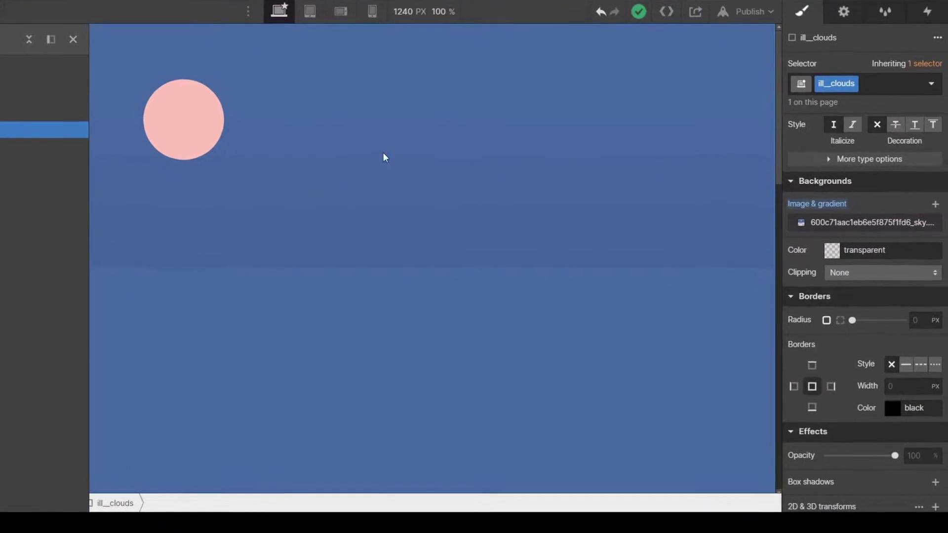
click(869, 222)
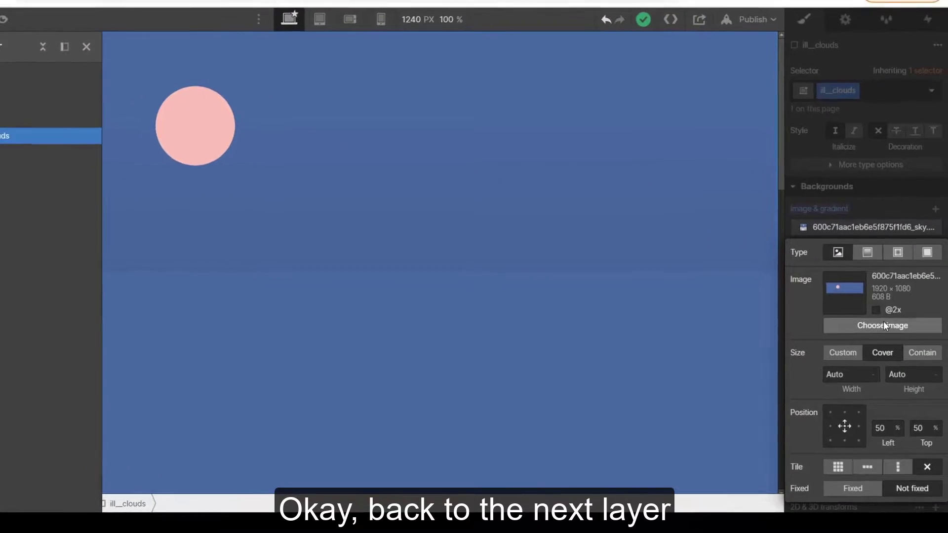
click(884, 325)
click(74, 160)
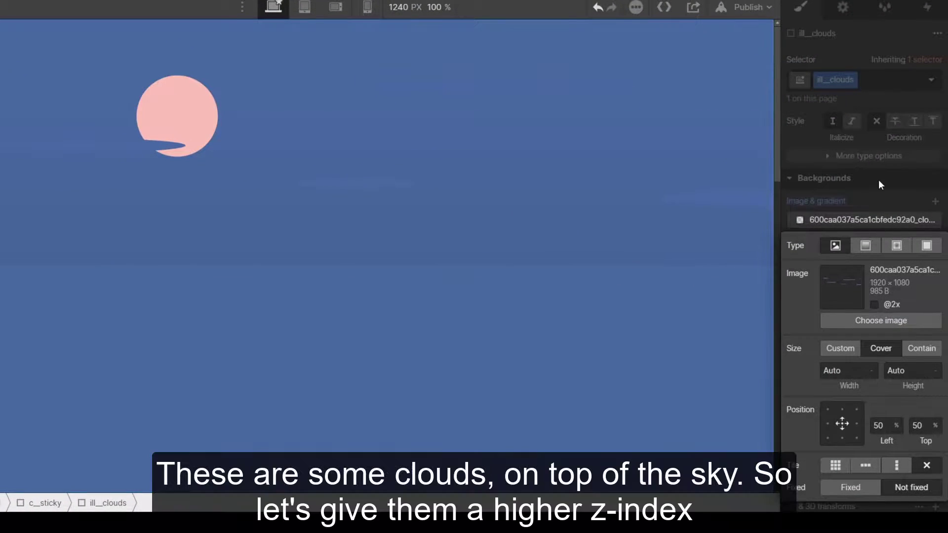
Set the z-index of the ill__clouds layer to 2.
click(879, 182)
scroll(884, 237, up, 5)
click(923, 190)
text(2)
key(Tab)
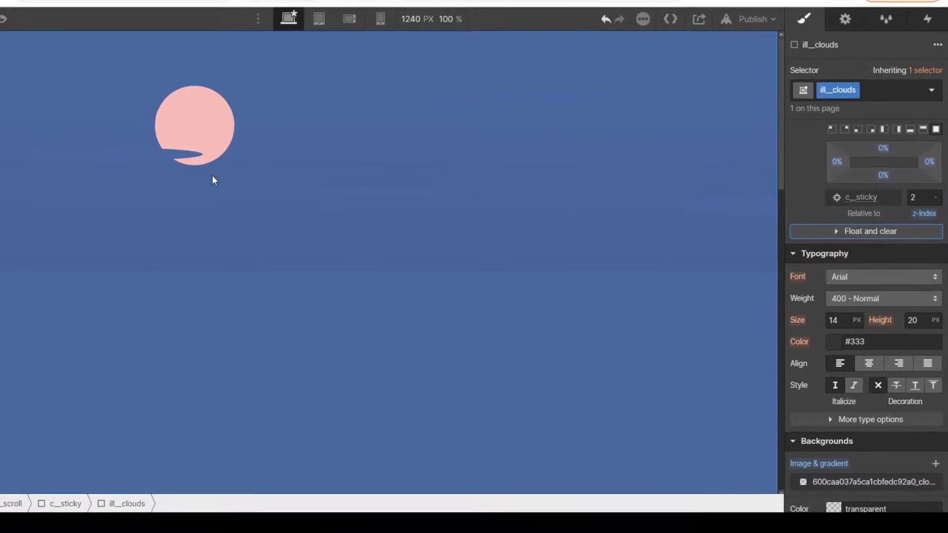
Add a copy of the ill__clouds div inside c__sticky and give it a duplicated class named ill__beach.
click(11, 138)
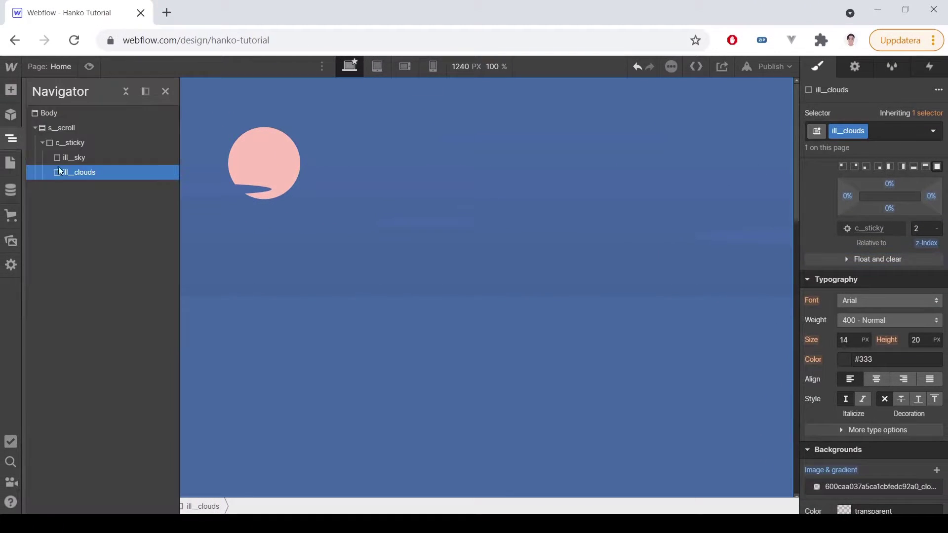
click(89, 146)
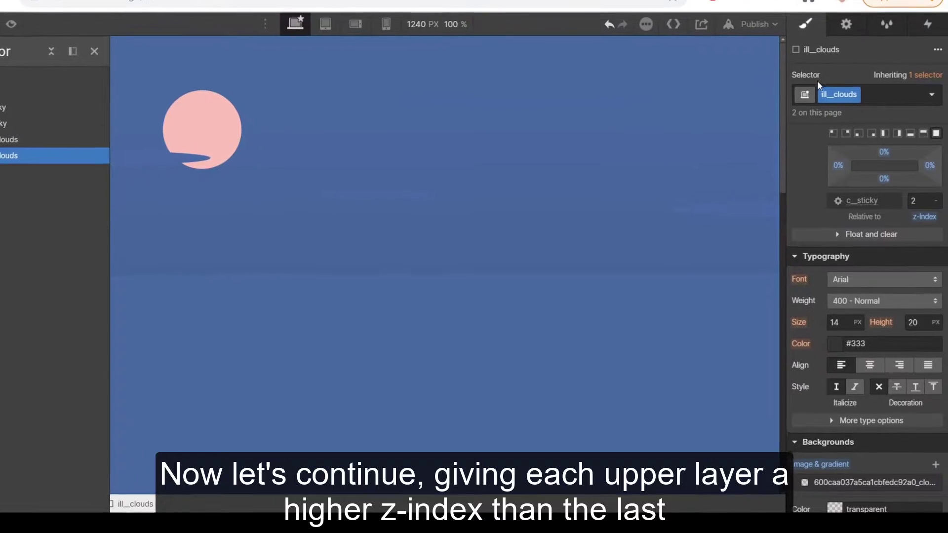
click(858, 97)
click(854, 128)
text(i)
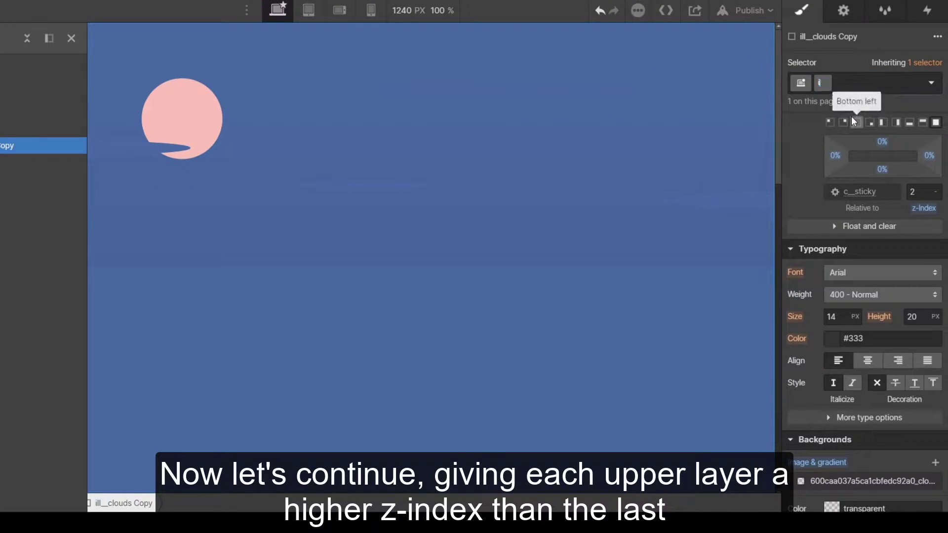
text(ll_beadh)
key(Return)
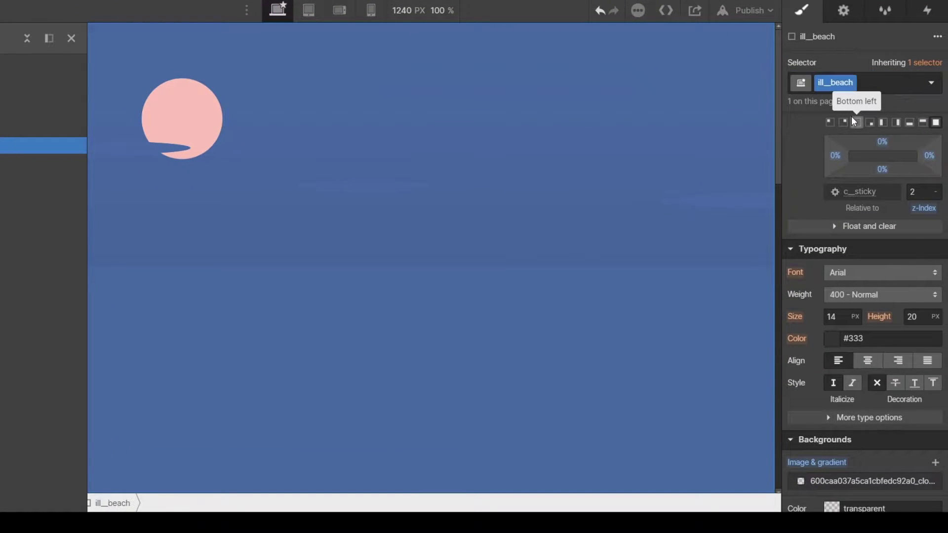
Replace the ill__beach background image with the pink beach and tower SVG, saving the site without interactions along the way.
scroll(879, 126, down, 4)
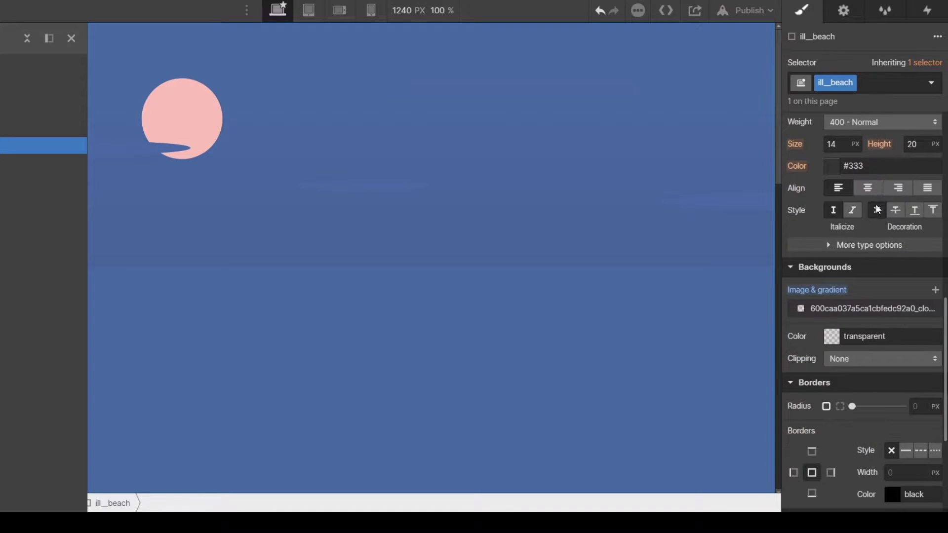
click(871, 308)
click(880, 120)
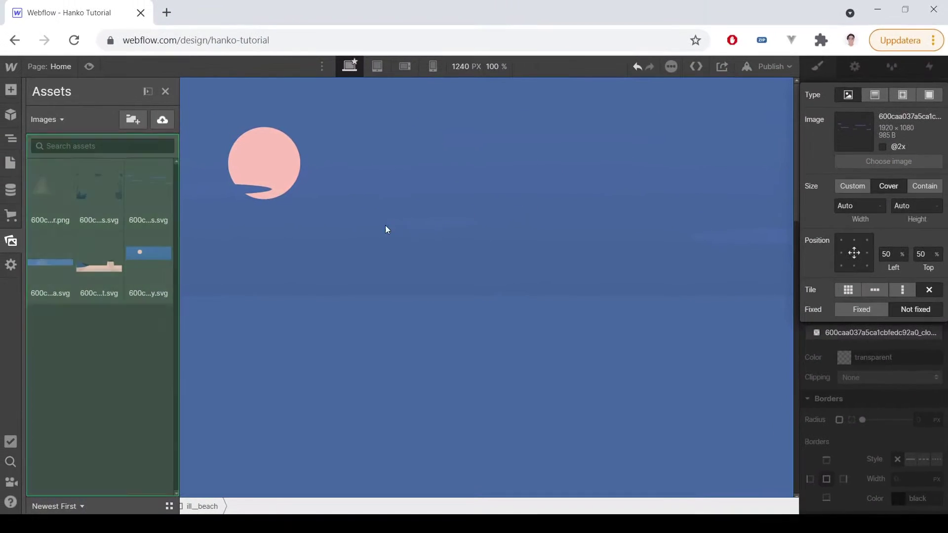
key(ctrl+s)
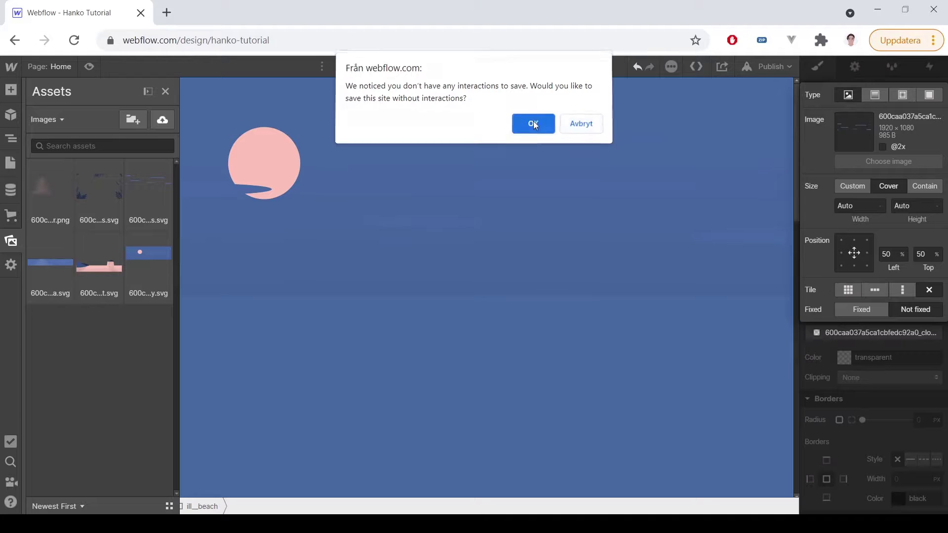
click(533, 126)
click(112, 267)
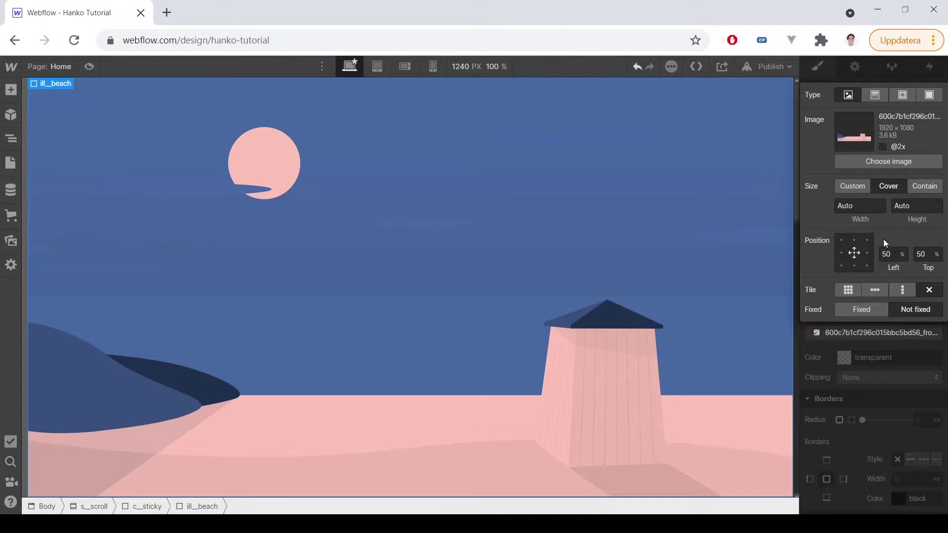
Anchor the ill__beach background image to the bottom centre, at 50% left and 100% top.
click(855, 267)
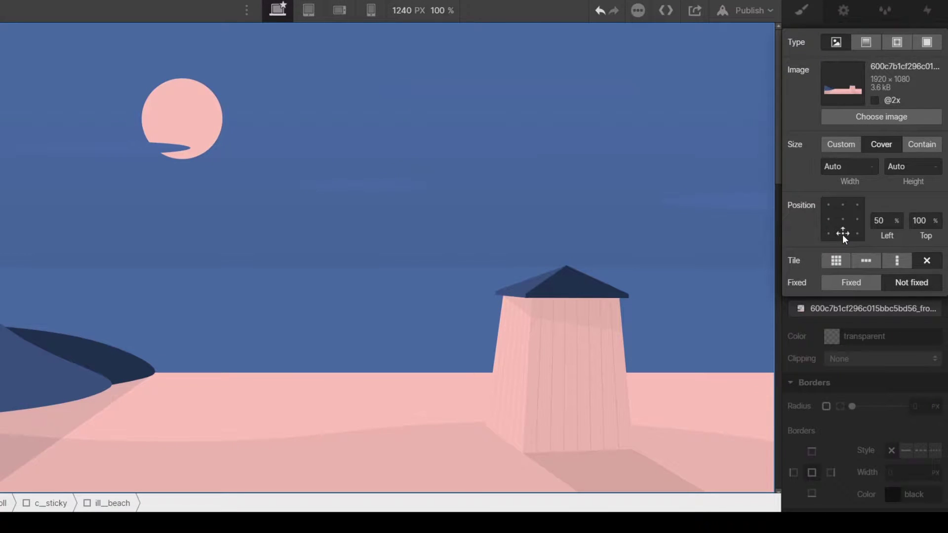
click(843, 221)
click(843, 233)
click(868, 317)
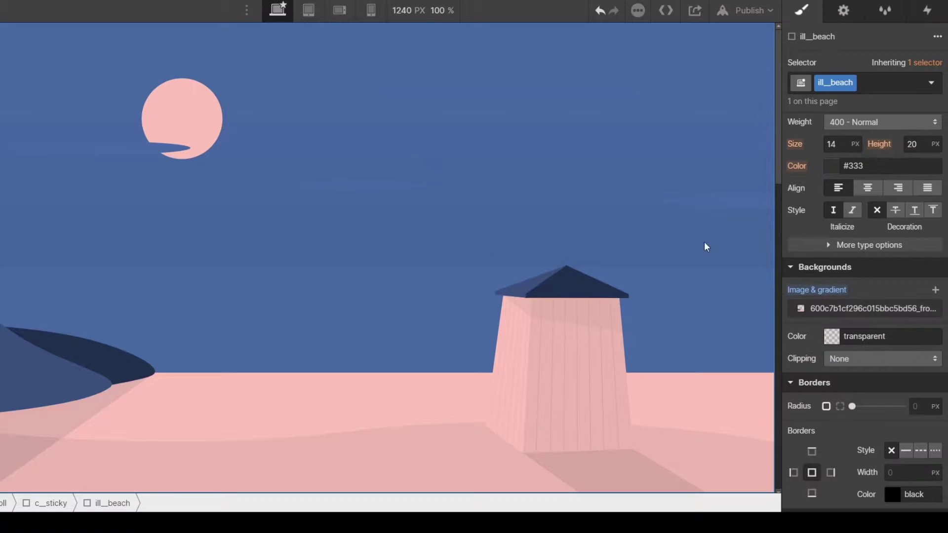
Set the z-index of the ill__beach layer to 4.
scroll(935, 284, up, 4)
click(923, 192)
text(4)
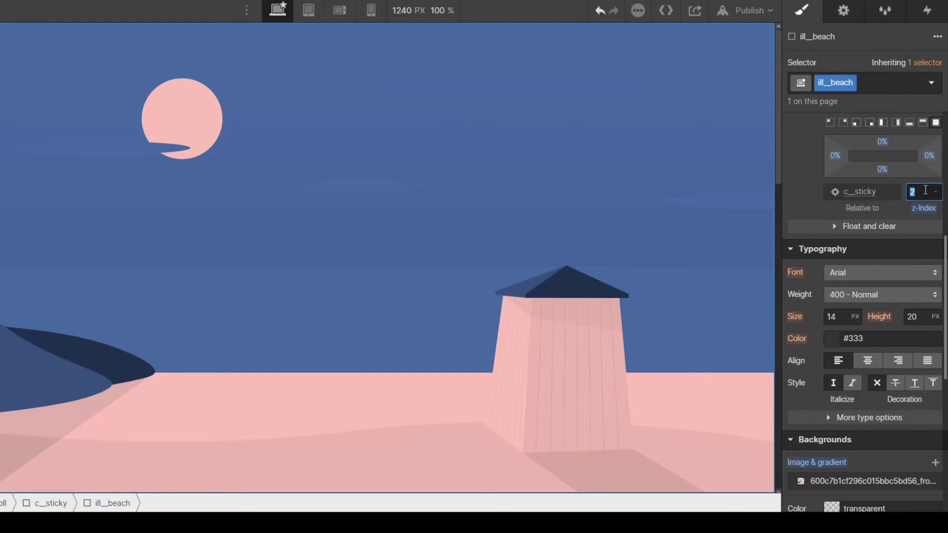
key(Tab)
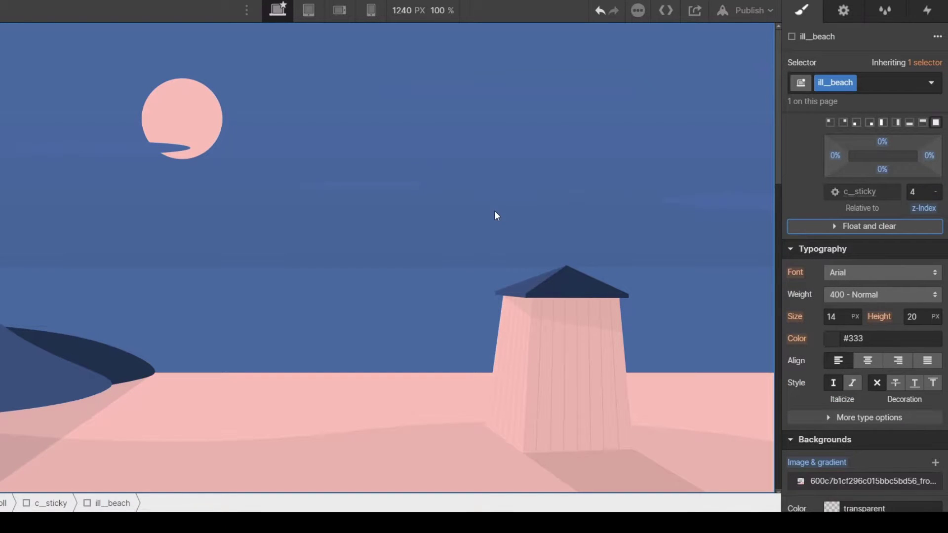
Duplicate the ill__beach div inside c__sticky and give the copy a duplicated class named ill__sea.
key(ctrl+d)
key(z)
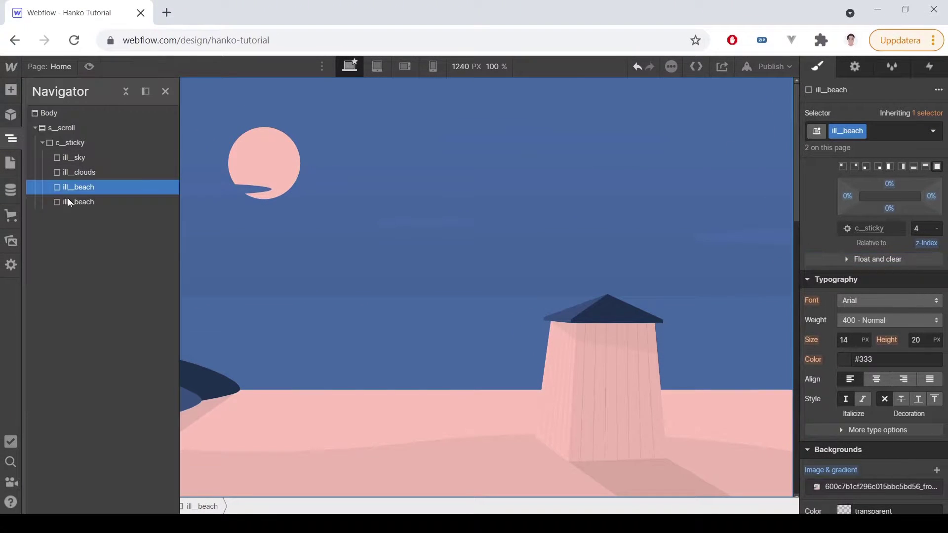
click(130, 200)
click(863, 132)
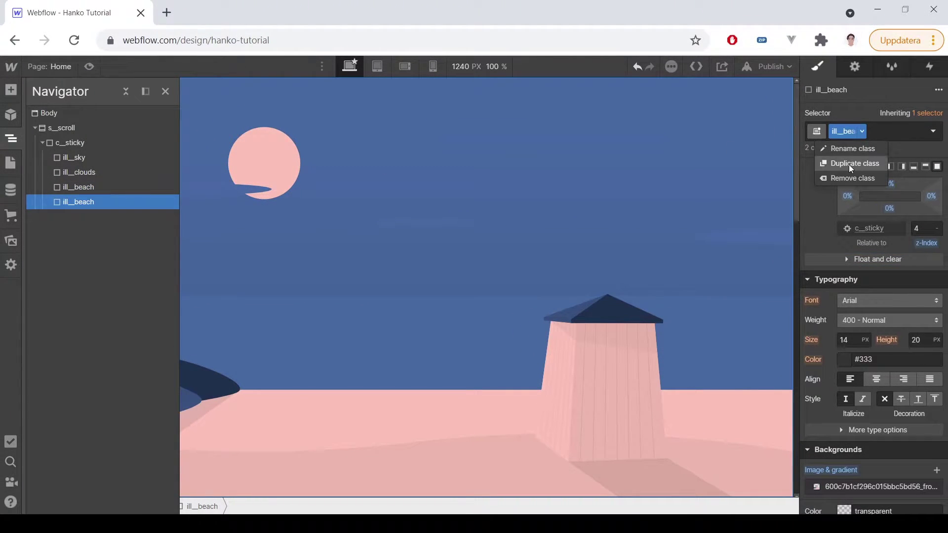
click(849, 164)
key(Return)
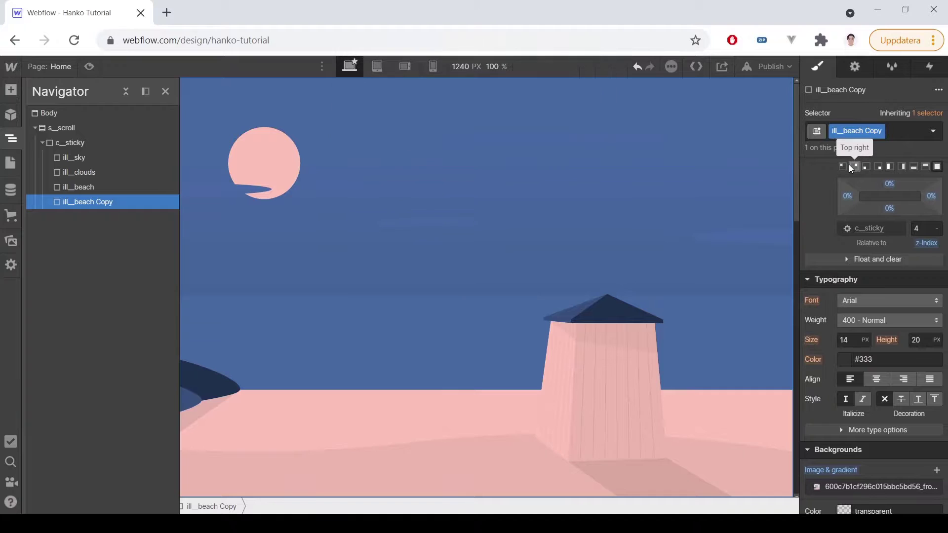
text(ill__se)
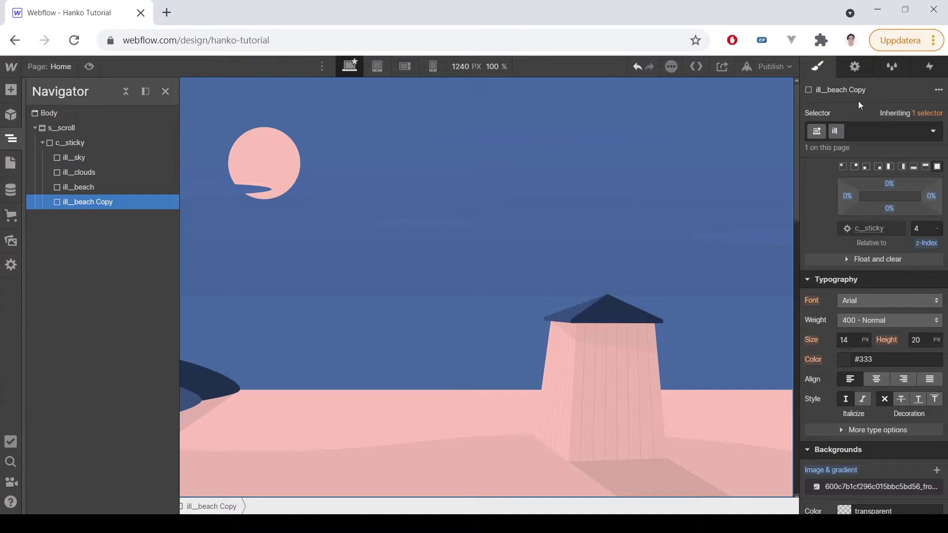
text(a)
key(Return)
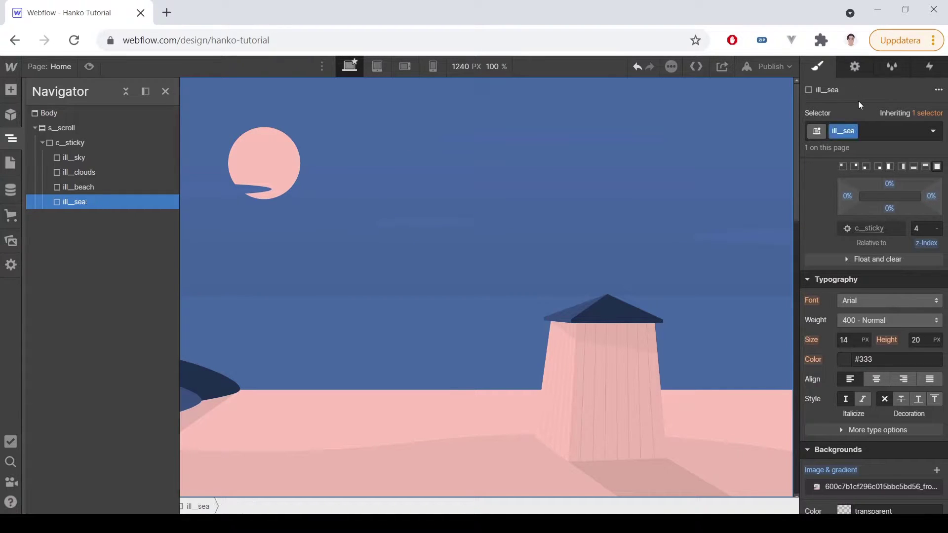
Replace the ill__sea background image with the sea SVG and centre it at 50% left and 50% top.
scroll(887, 356, down, 3)
click(879, 309)
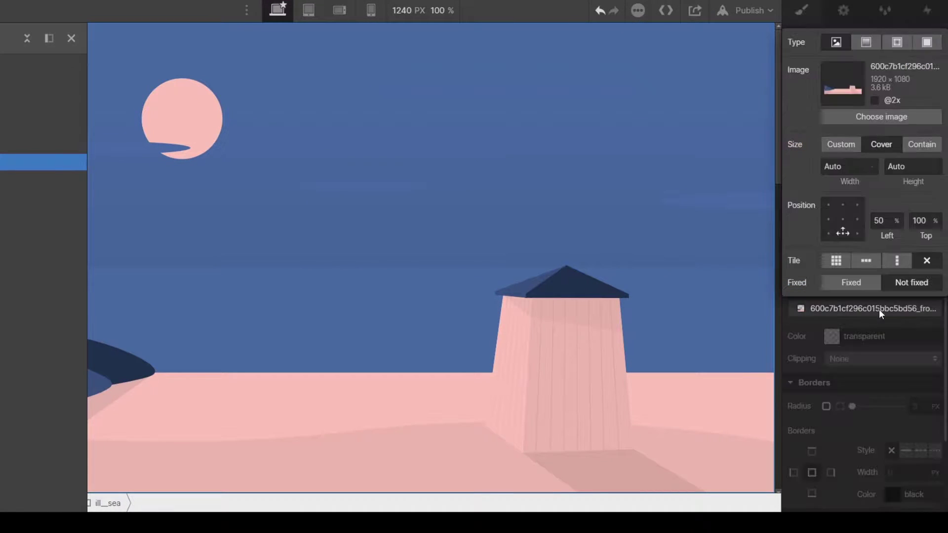
click(879, 114)
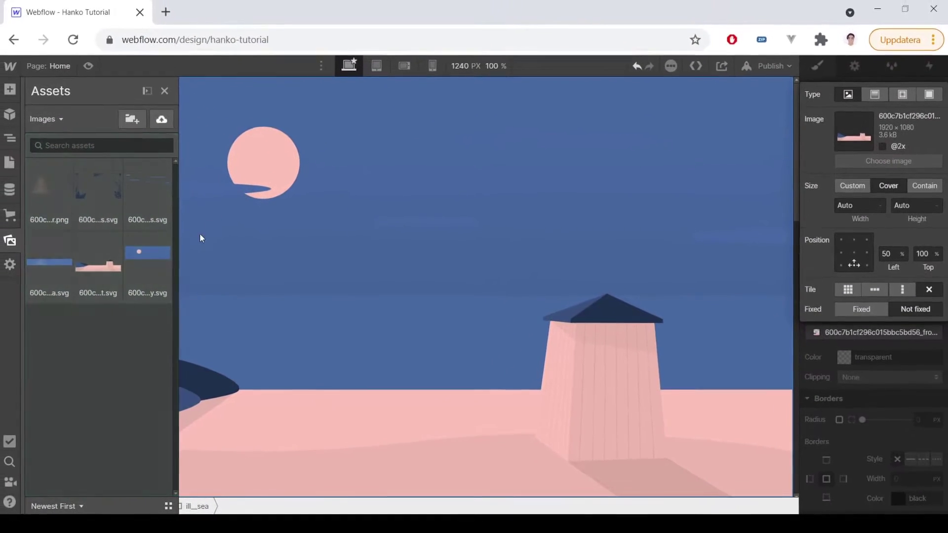
click(0, 239)
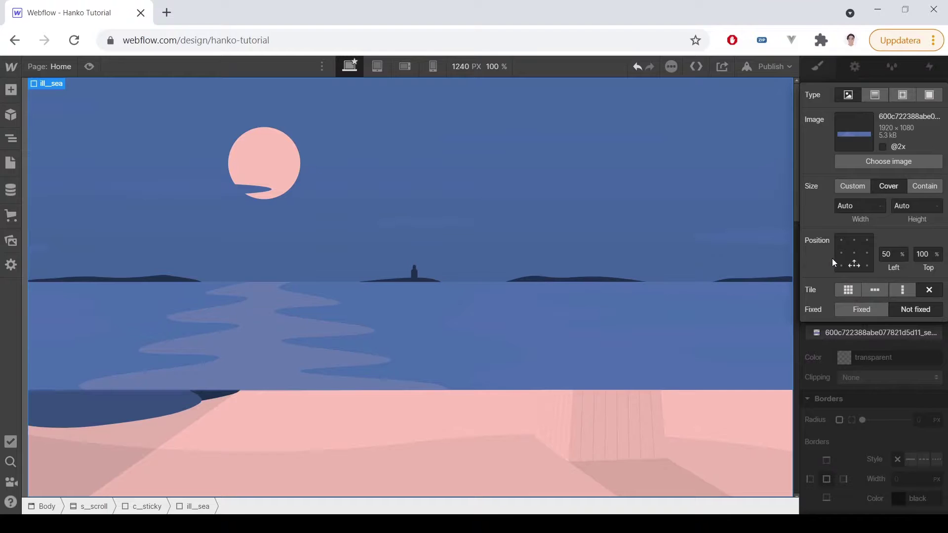
click(855, 253)
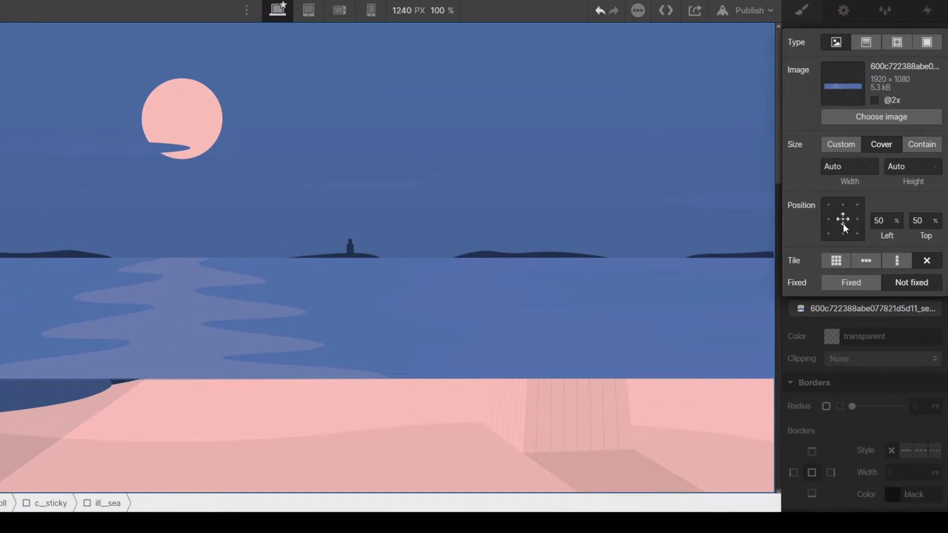
Set the z-index of the ill__sea layer to 3, placing it behind the beach.
click(920, 351)
scroll(900, 310, down, 5)
click(921, 278)
text(3)
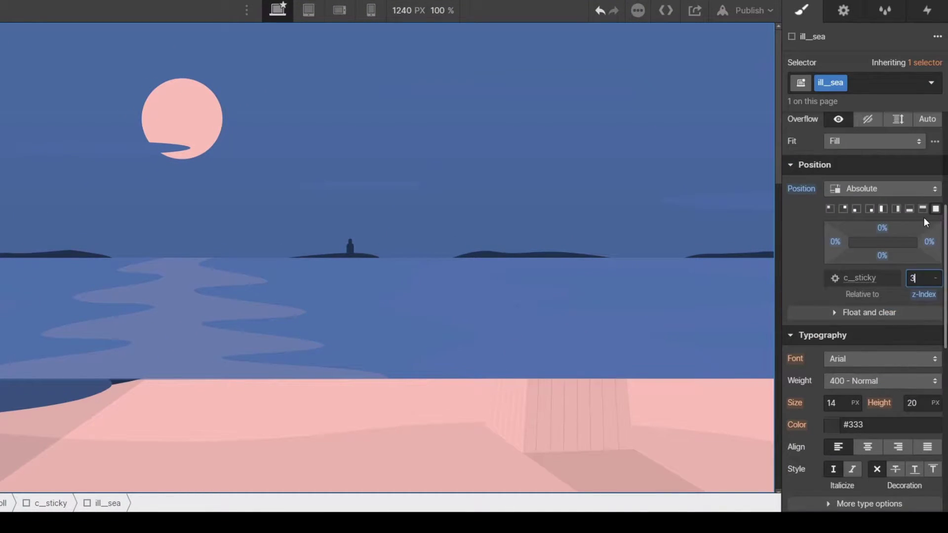
key(Tab)
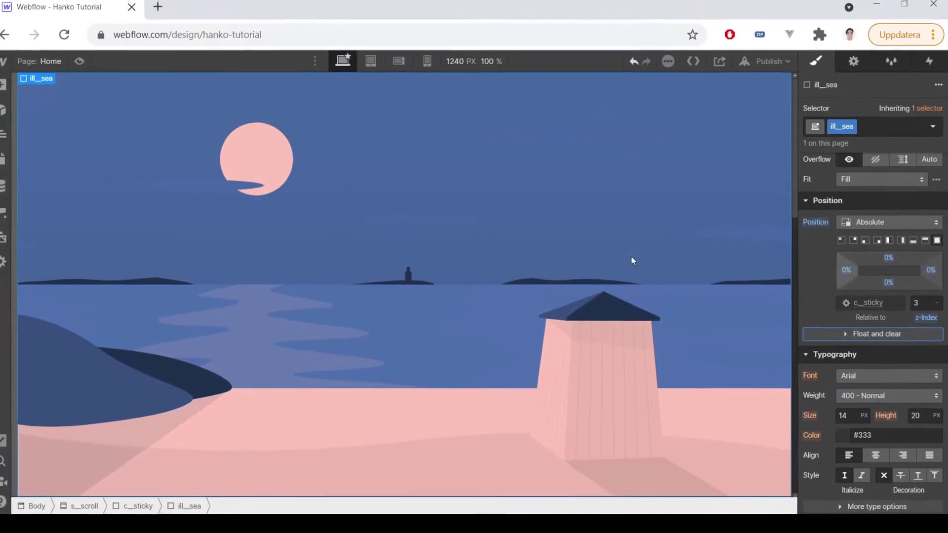
Duplicate the ill__beach div inside c__sticky and give the copy a duplicated class named ill__sky-blur.
click(10, 243)
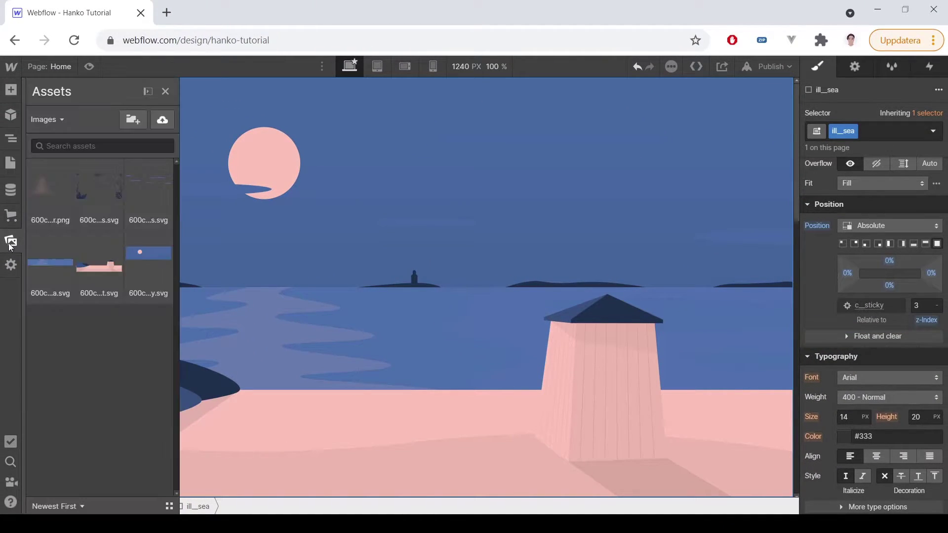
click(11, 243)
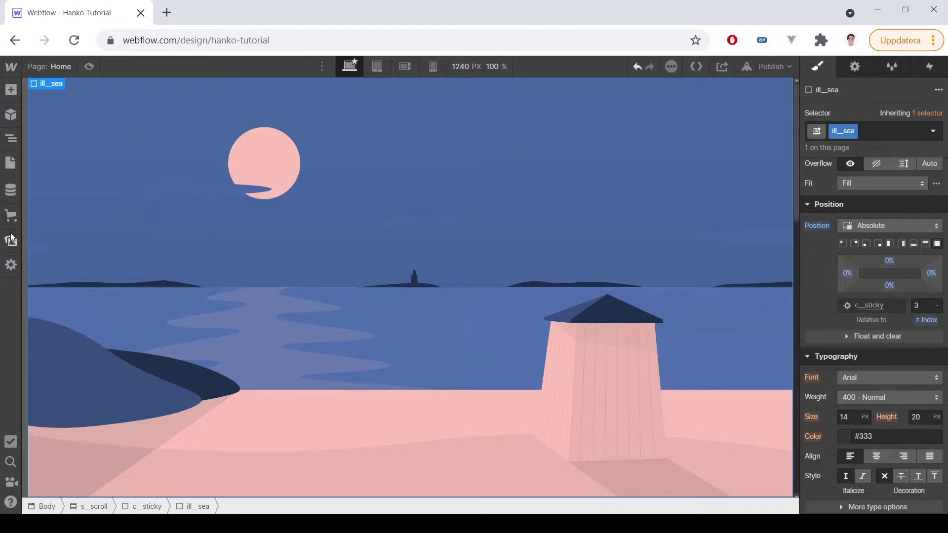
click(10, 140)
drag(92, 187, 96, 200)
click(98, 143)
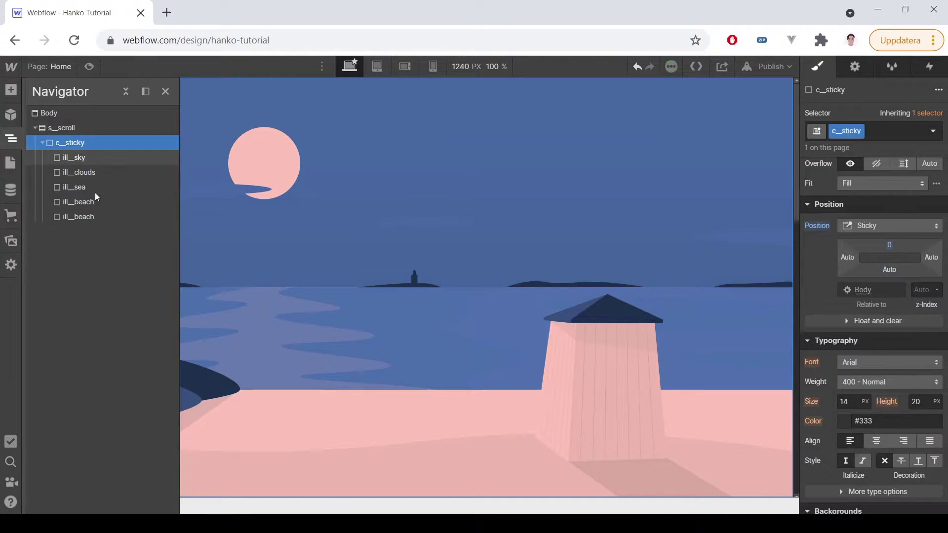
key(ctrl+v)
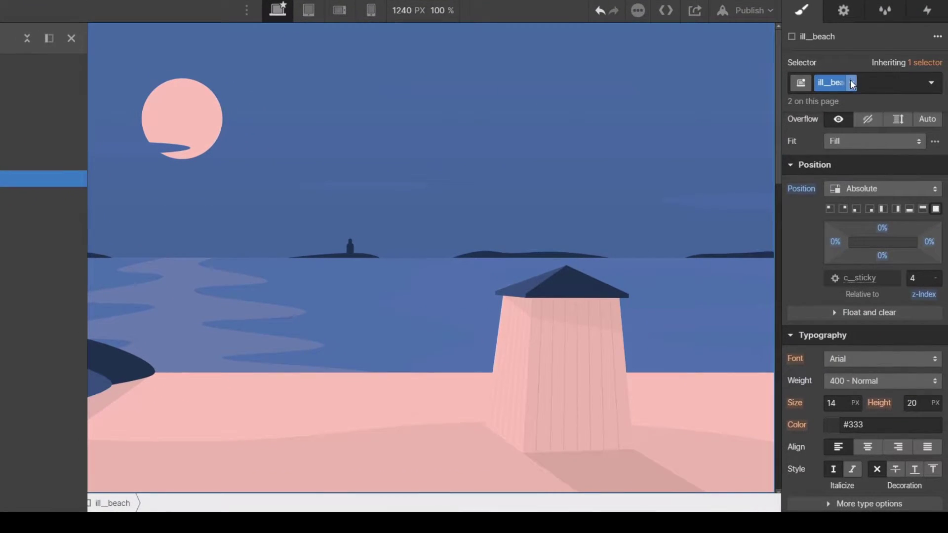
click(852, 84)
click(848, 110)
text(ill__sky-blur)
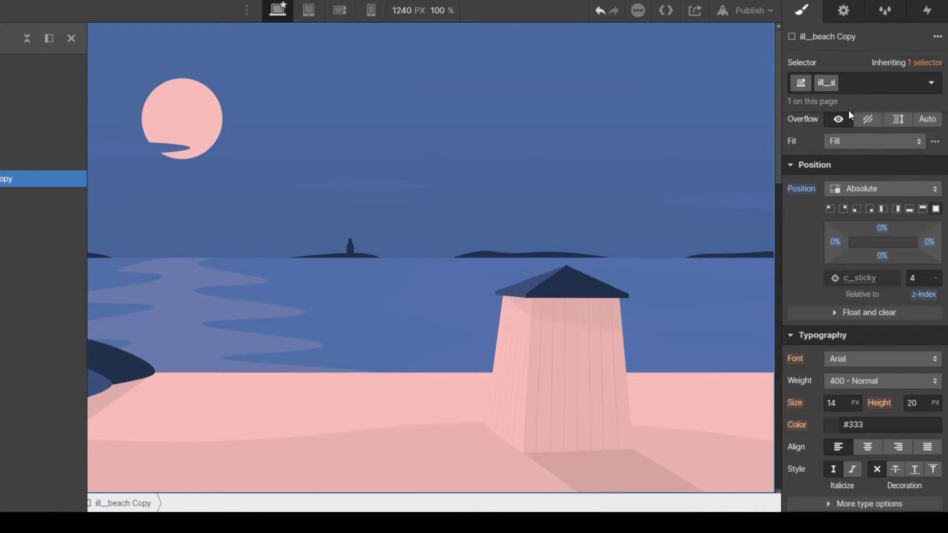
key(Return)
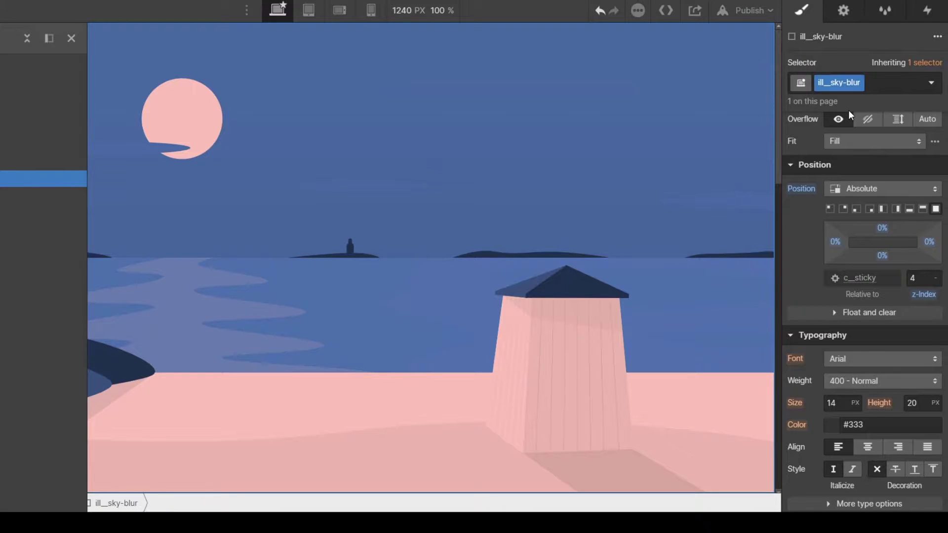
Replace the ill__sky-blur background image with the sky blur PNG and centre it at 50% left and 50% top.
scroll(926, 268, down, 5)
click(866, 307)
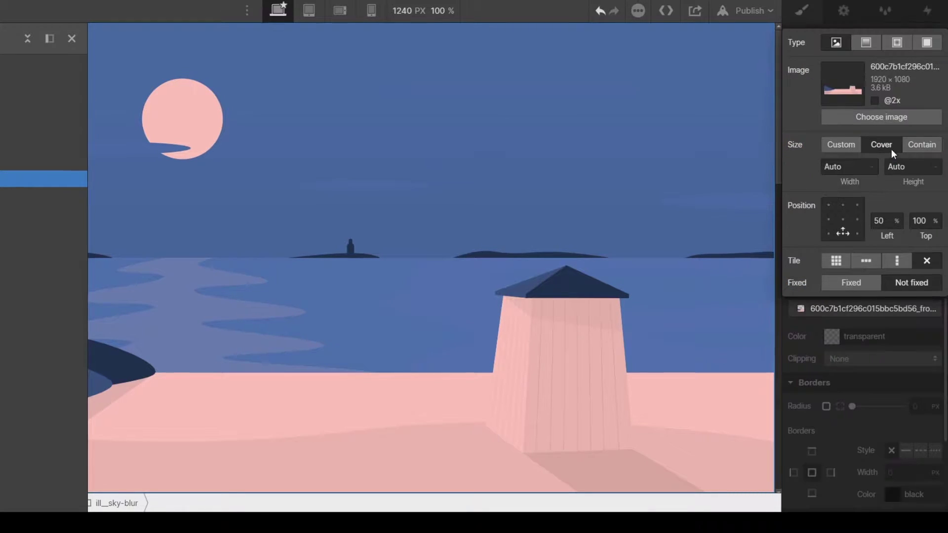
click(889, 117)
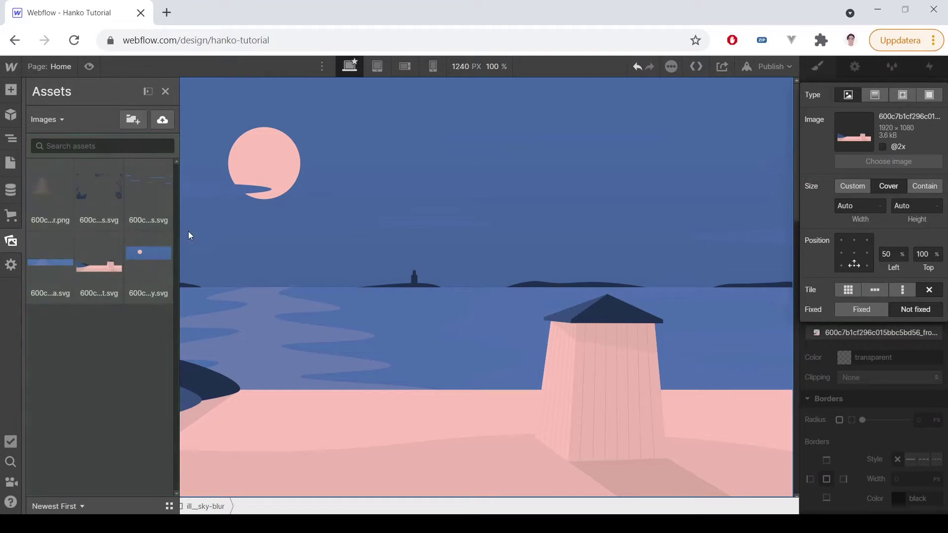
key(ctrl+s)
click(518, 132)
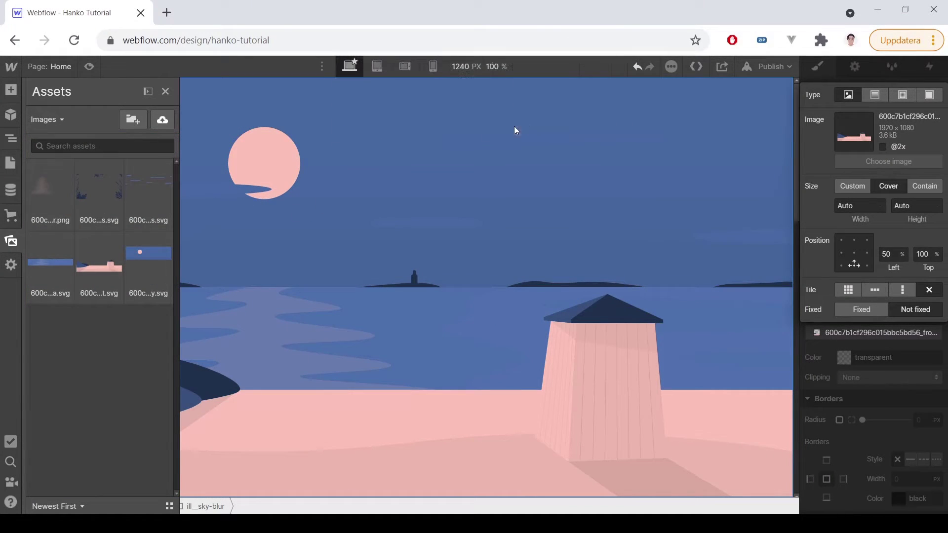
click(51, 190)
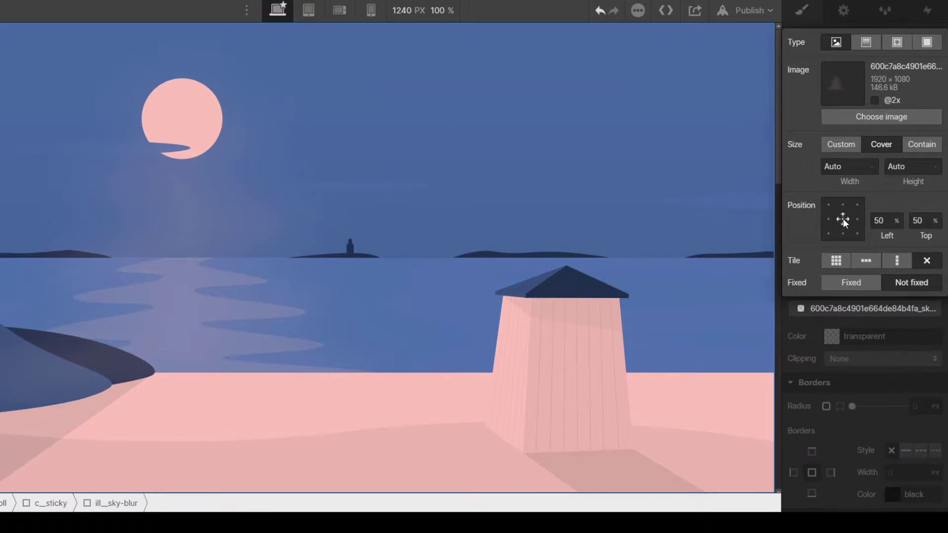
click(912, 347)
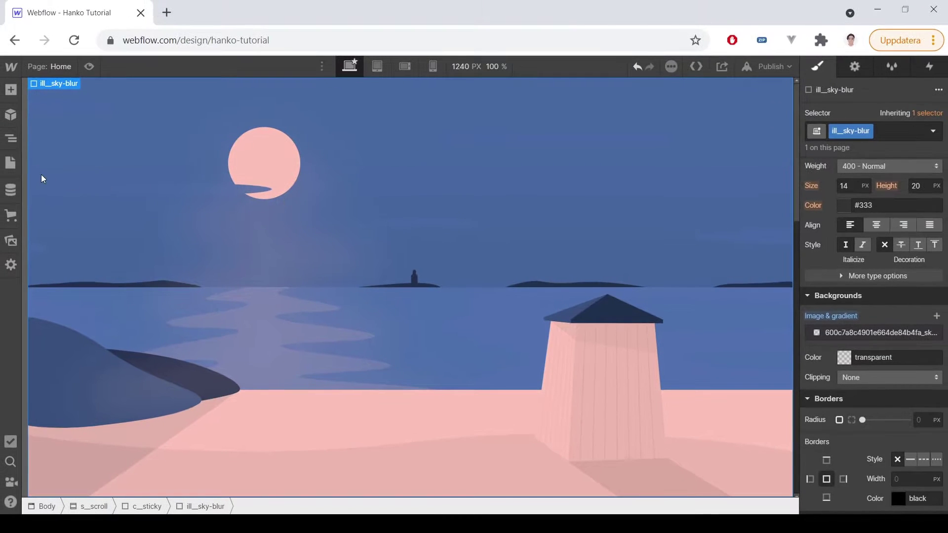
Set the z-index of the ill__sky-blur layer to 5.
click(12, 142)
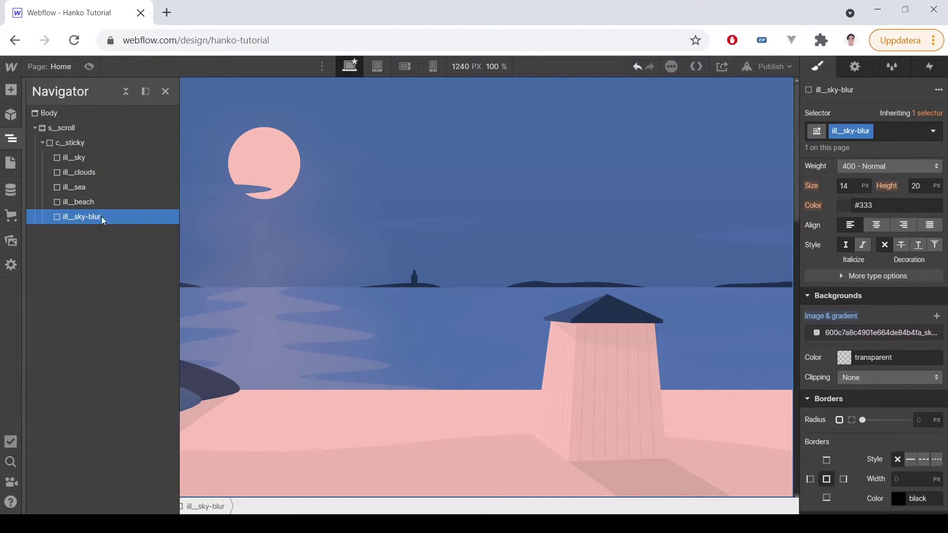
scroll(910, 338, up, 3)
click(926, 229)
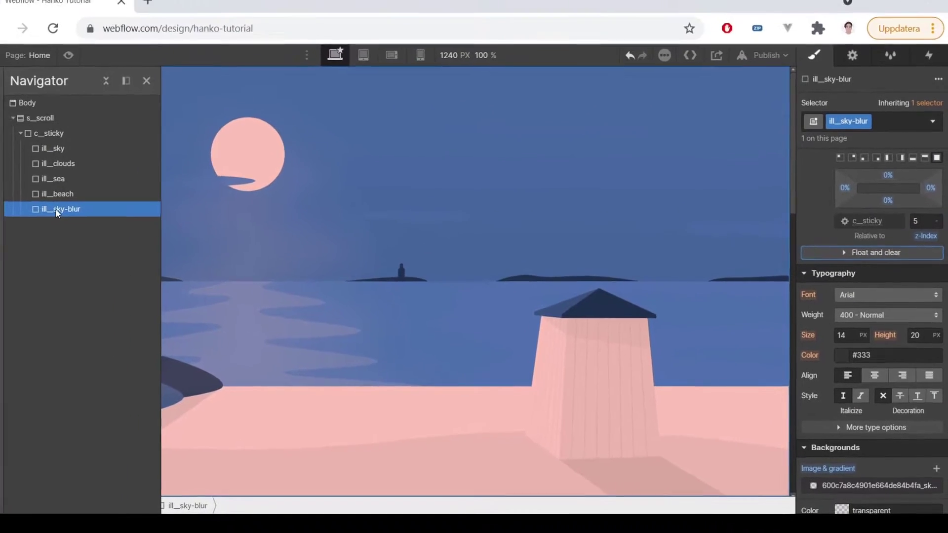
Duplicate the ill__sky-blur div inside c__sticky and give the copy a duplicated class named ill__plants.
click(5, 97)
key(ctrl+v)
click(109, 231)
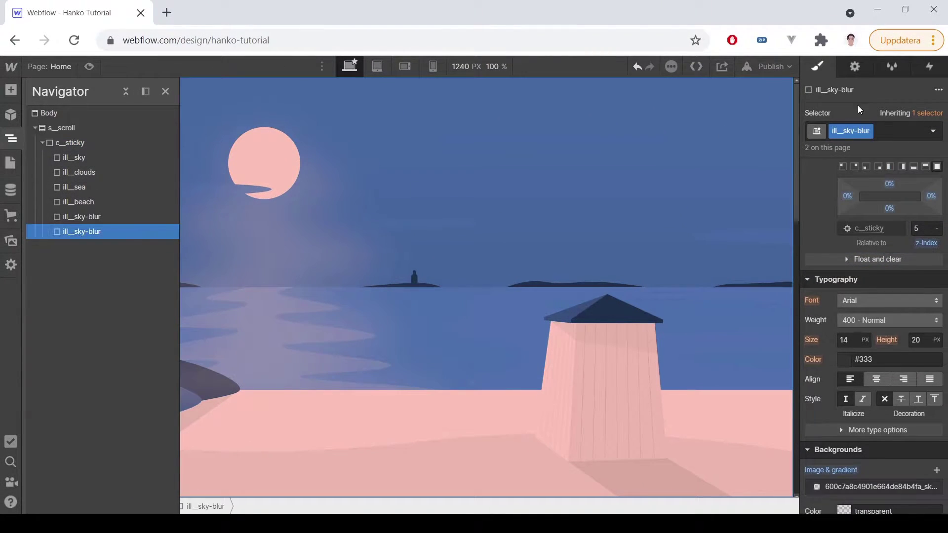
click(867, 130)
click(848, 118)
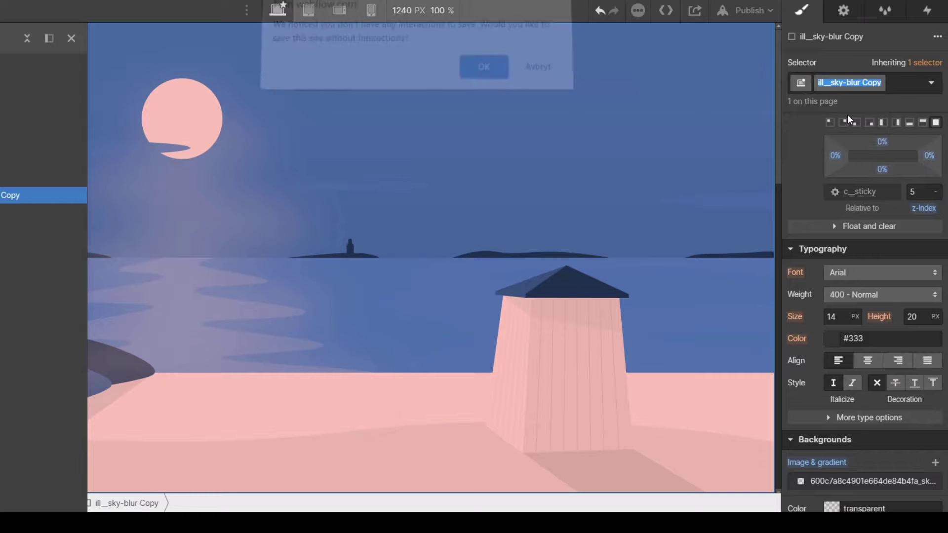
key(Return)
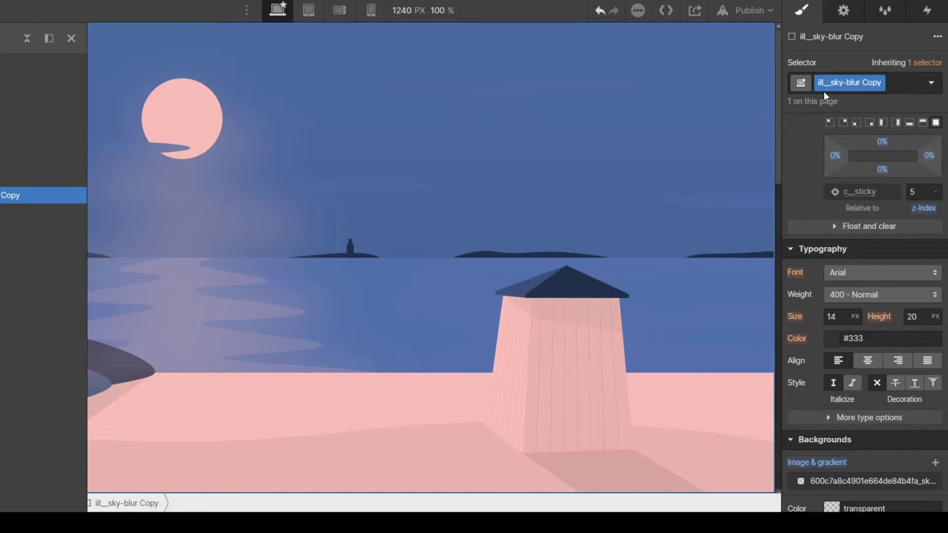
text(ill__)
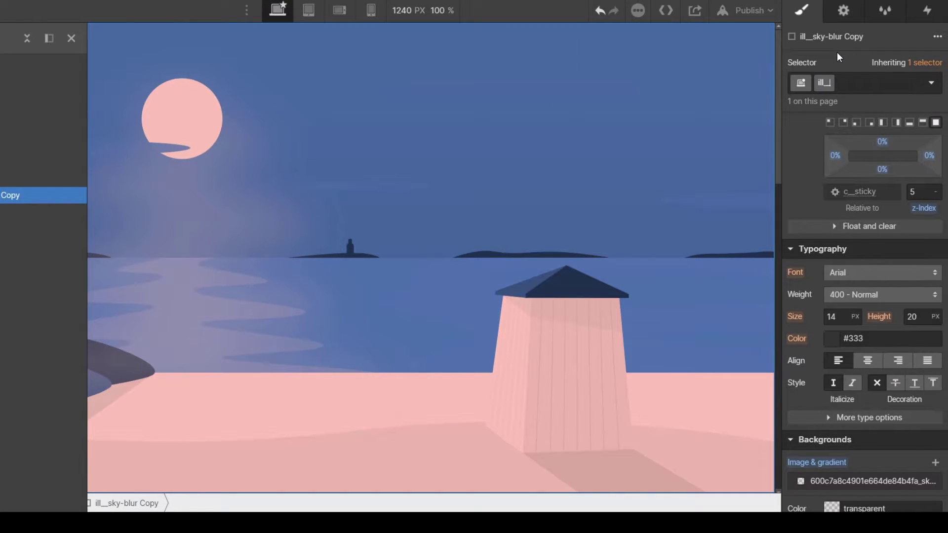
text(plants)
key(Return)
Replace the background image of the ill__plants layer with the dark leaves SVG.
scroll(891, 277, down, 5)
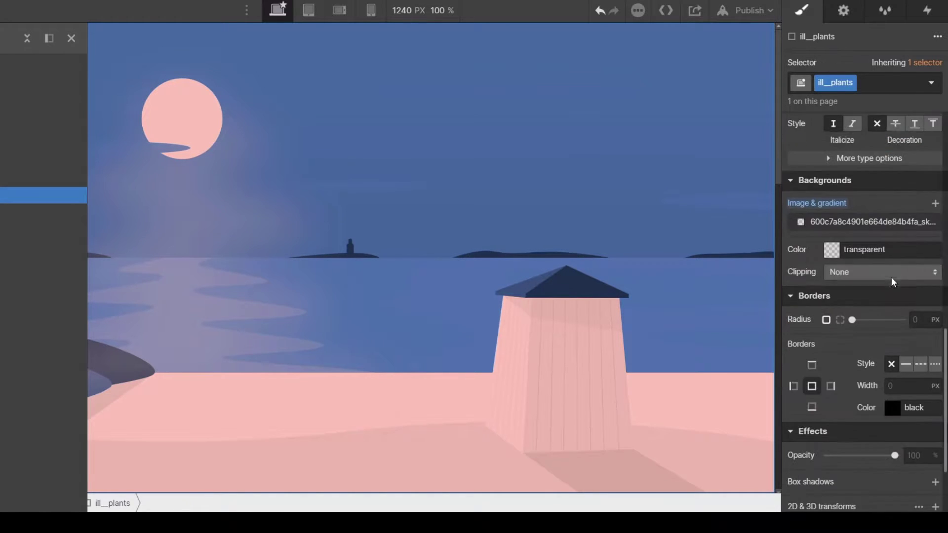
click(870, 231)
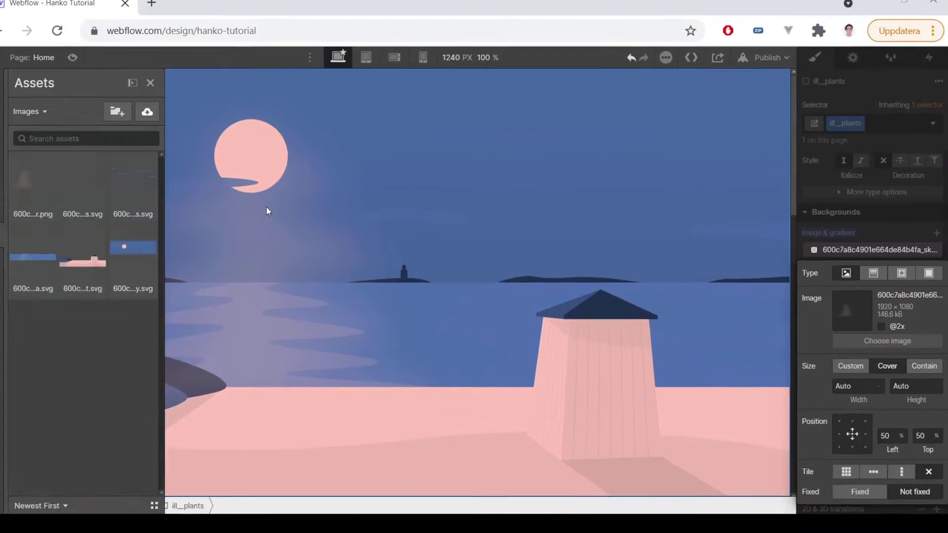
click(90, 194)
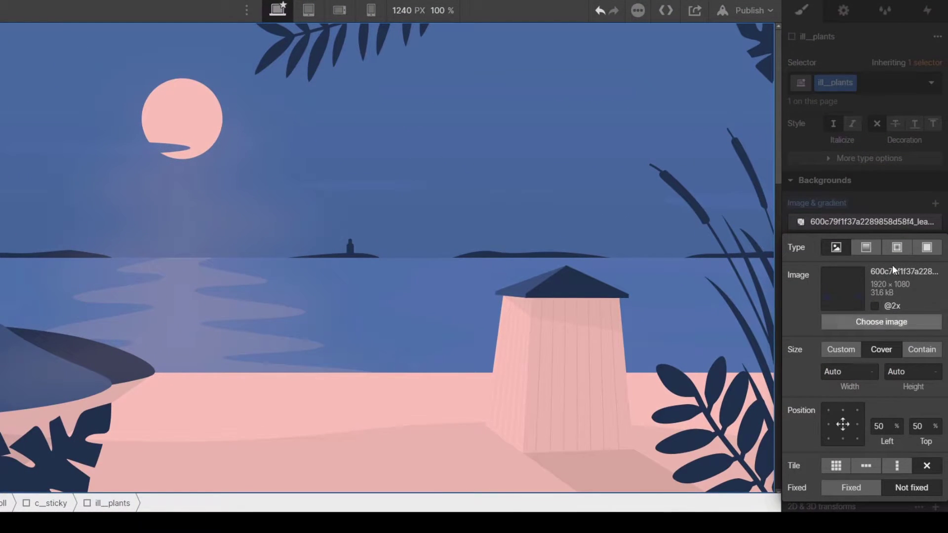
click(902, 174)
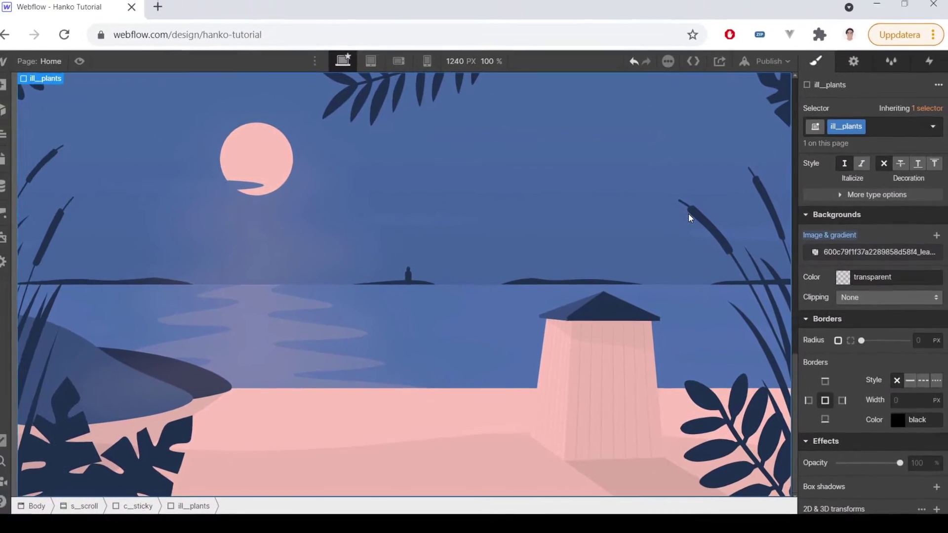
Preview the page to check how all the illustration layers stack, and return to editing.
click(89, 67)
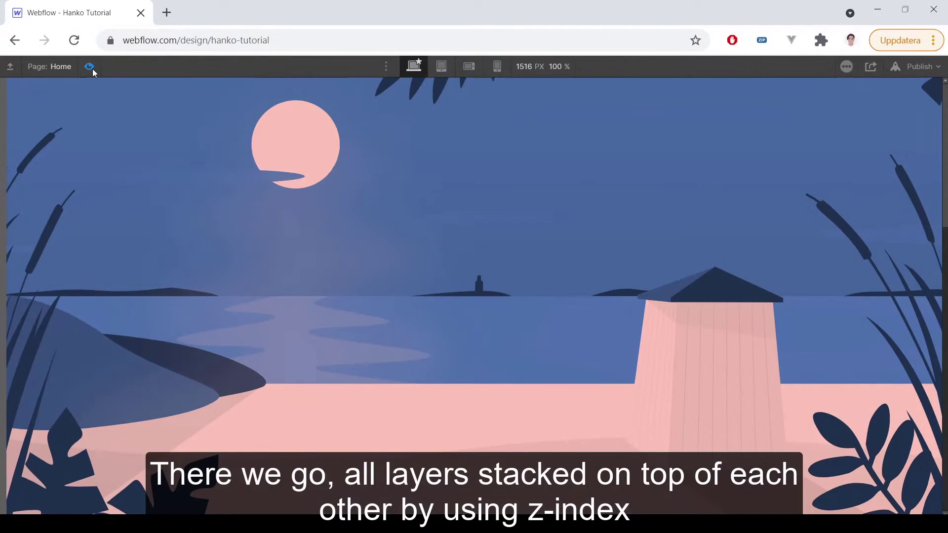
click(94, 68)
click(93, 67)
click(94, 67)
click(94, 67)
click(94, 67)
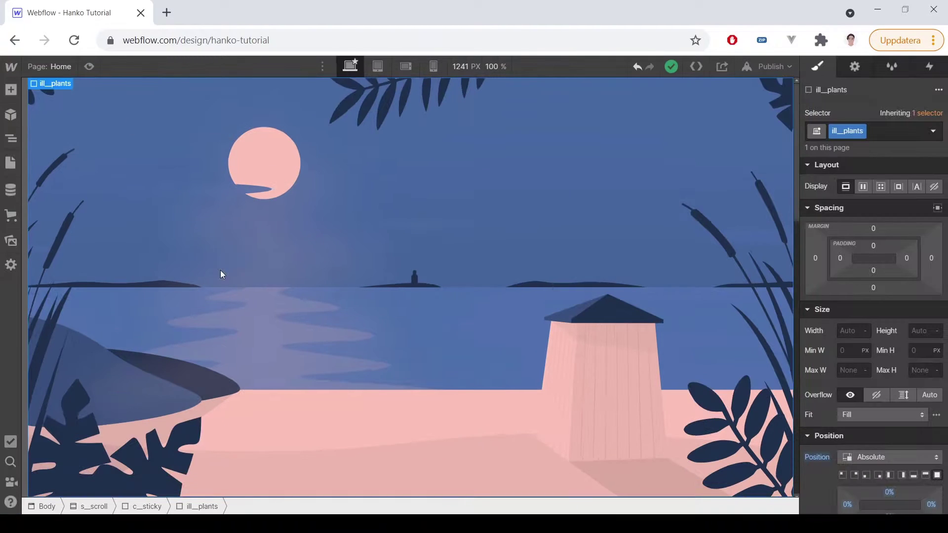
Anchor the background image of the ill__sea layer to the bottom centre.
click(10, 138)
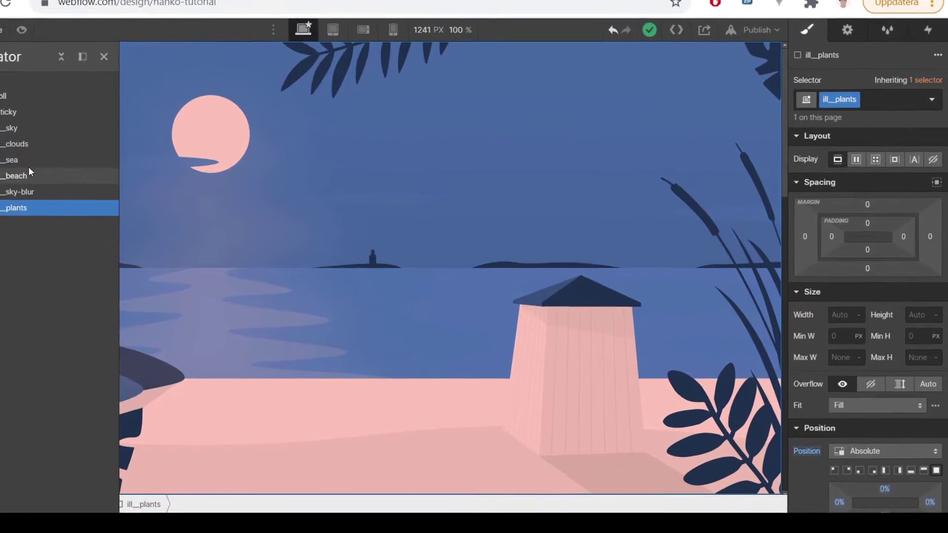
click(20, 161)
scroll(869, 316, down, 10)
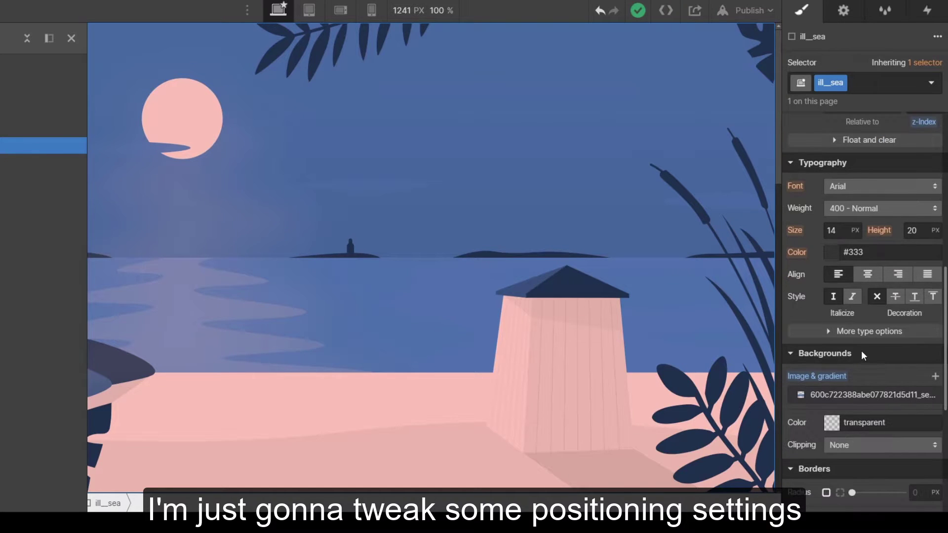
click(867, 395)
click(844, 321)
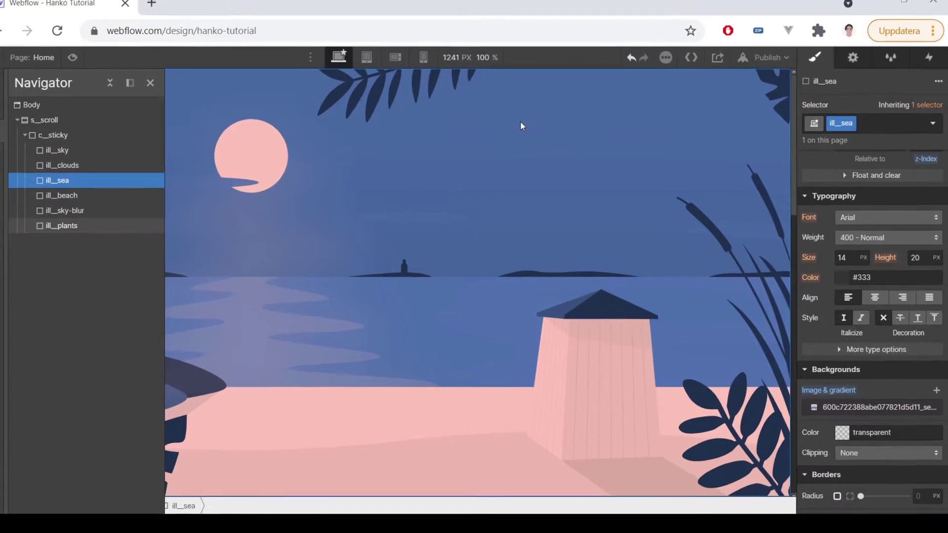
Preview the page to check the sea layer's new background position, and return to editing.
click(73, 57)
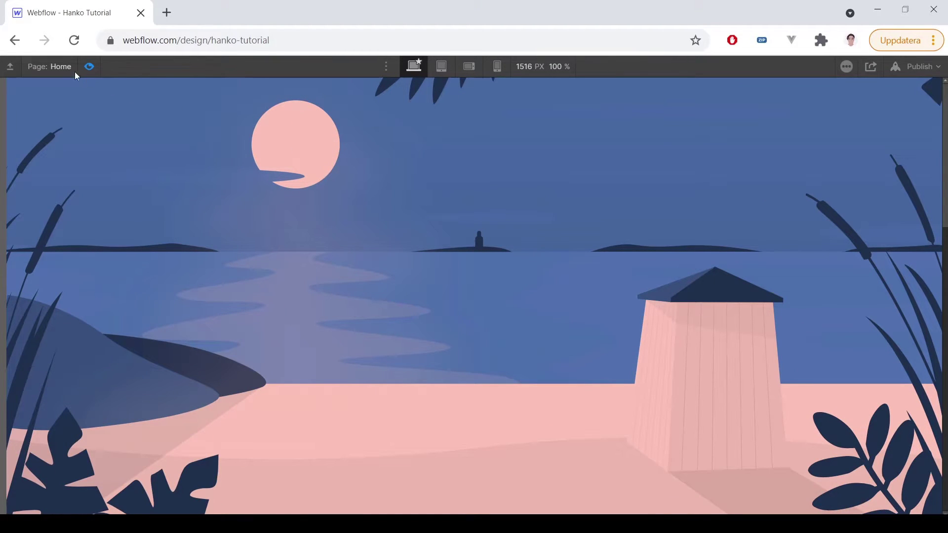
click(89, 67)
click(89, 67)
click(89, 67)
click(89, 67)
click(89, 67)
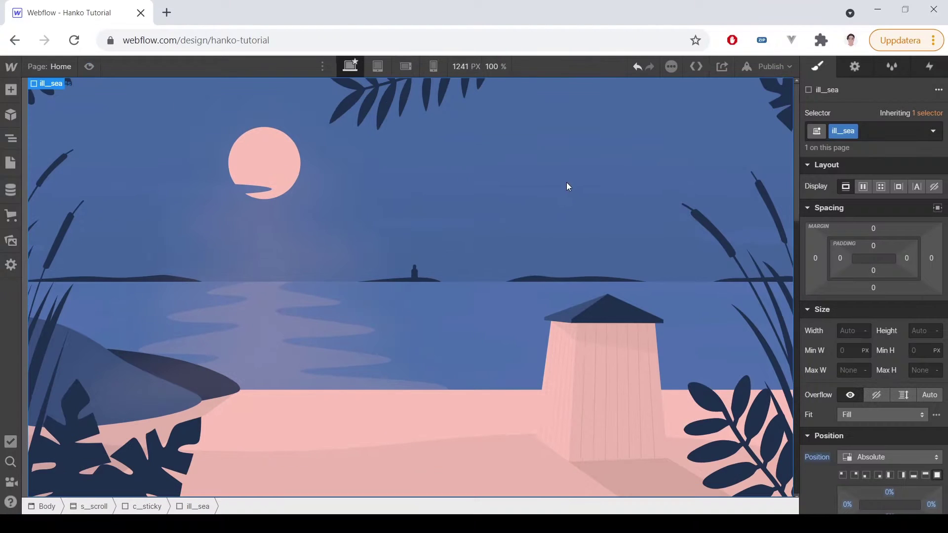
Publish the site to hanko-tutorial.webflow.io and open the live page.
click(773, 66)
click(739, 218)
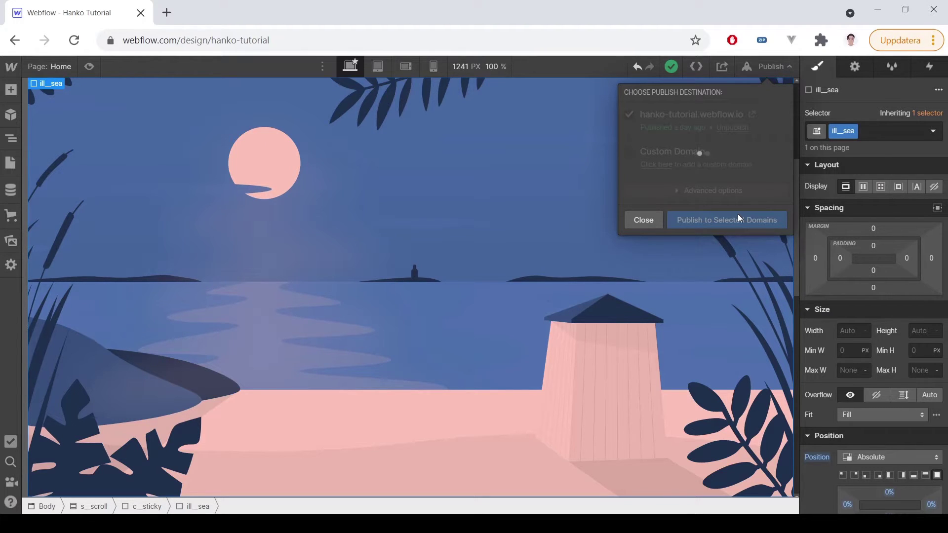
click(751, 114)
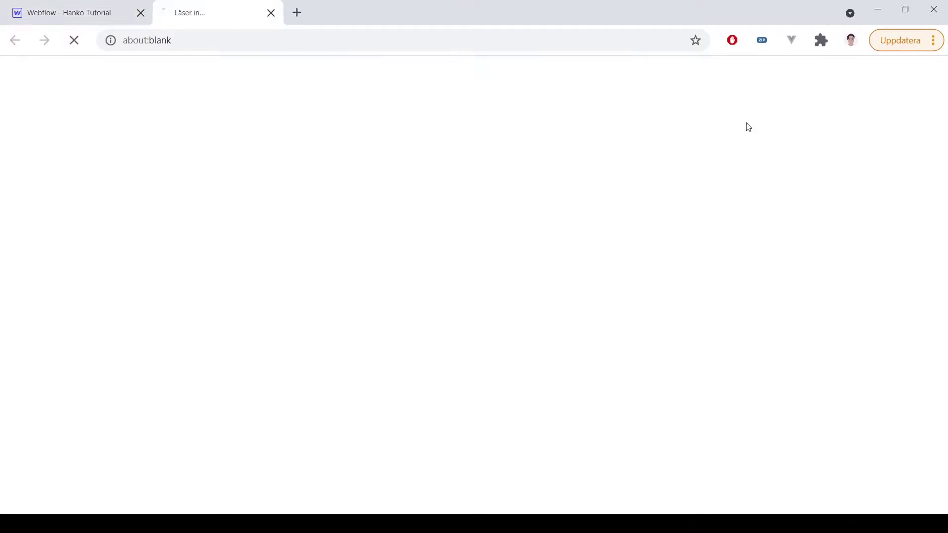
Scroll through the published page to check the sticky illustration, and close the live page.
scroll(609, 153, down, 3)
scroll(609, 154, up, 15)
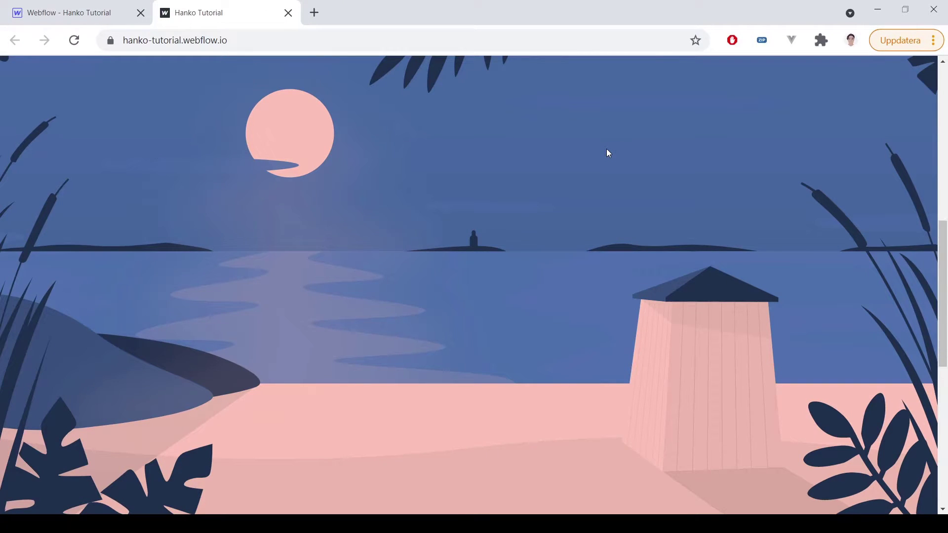
scroll(608, 154, down, 15)
scroll(608, 154, up, 8)
scroll(609, 155, up, 5)
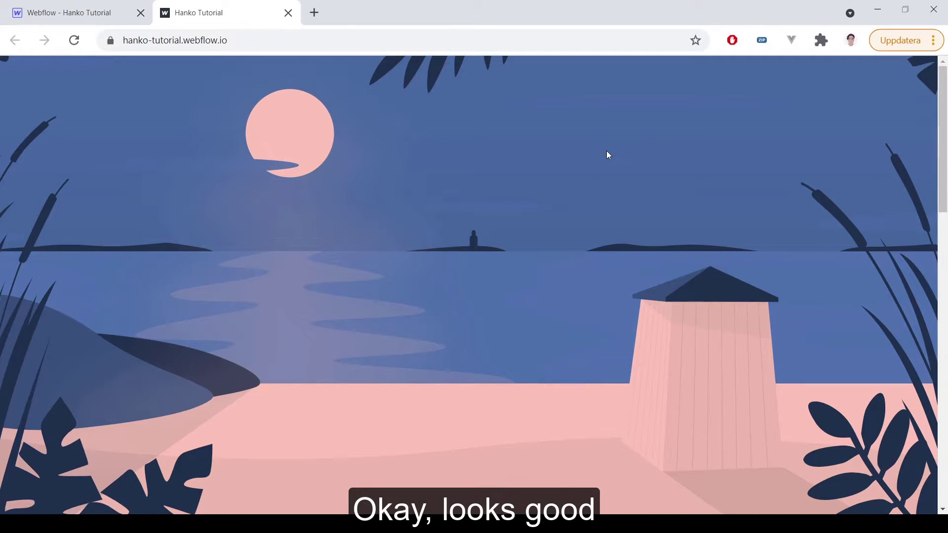
click(286, 13)
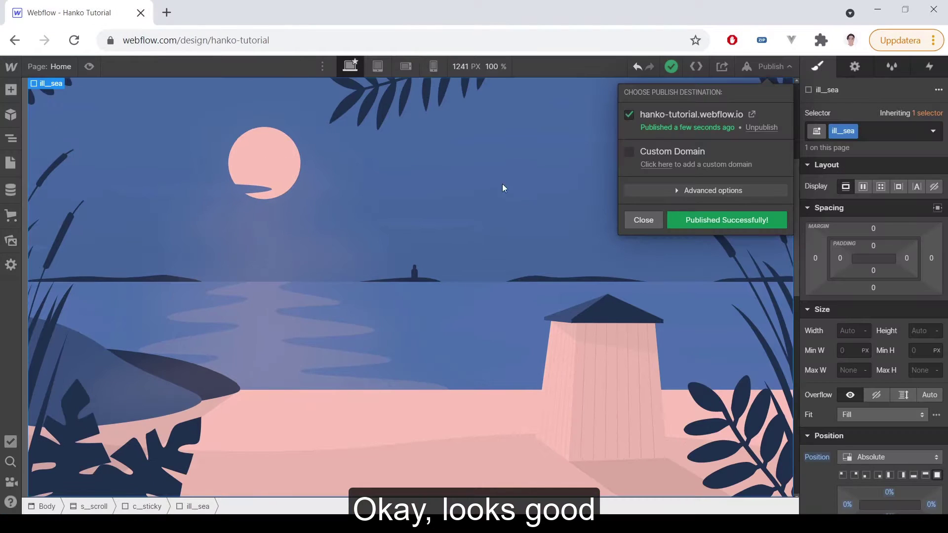
Add a While scrolling in view element trigger to the s__scroll section.
click(10, 138)
click(99, 127)
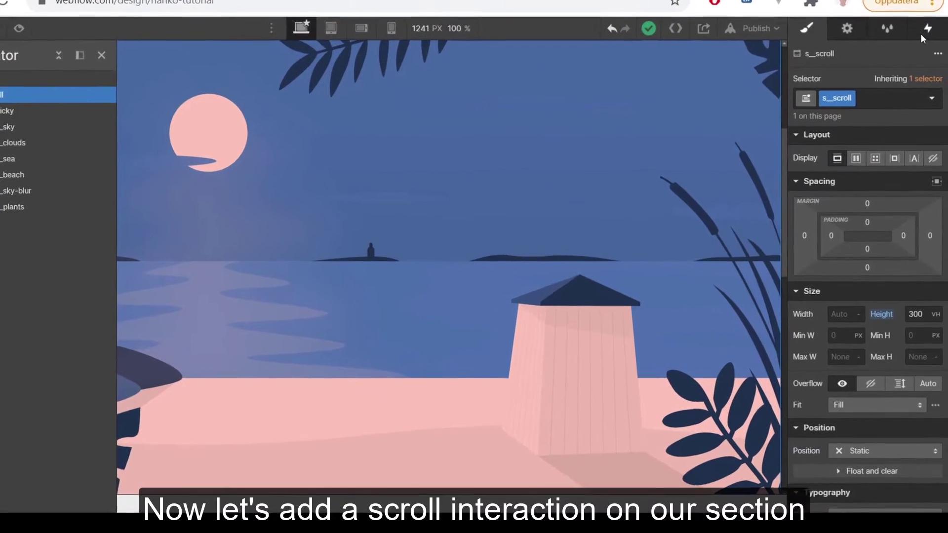
click(929, 66)
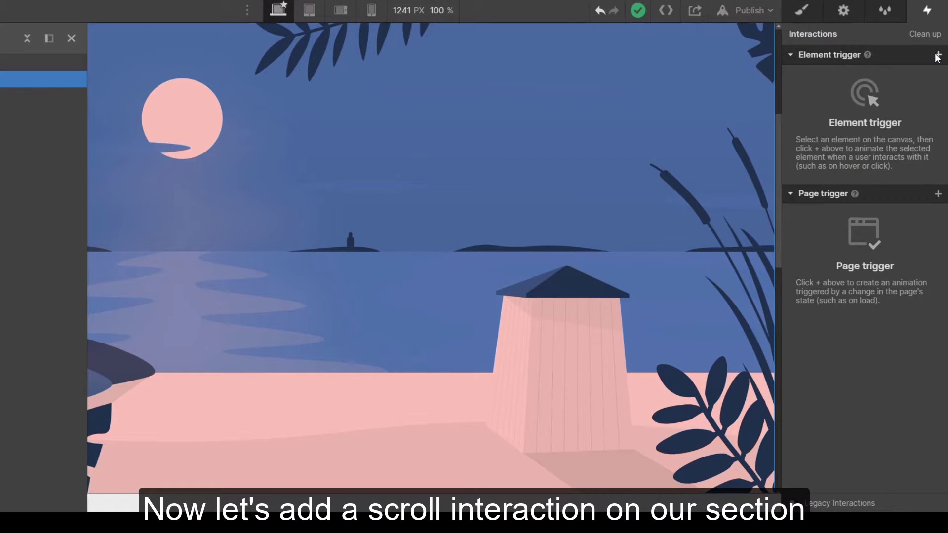
click(937, 56)
click(876, 146)
click(879, 129)
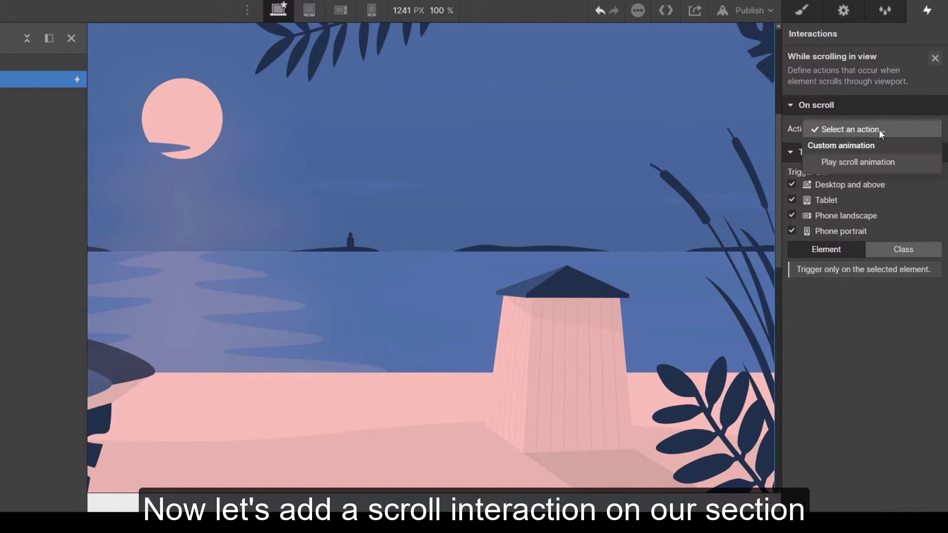
Set the trigger's action to Play scroll animation and create a new scroll animation named ill__scroll.
click(870, 161)
click(935, 211)
text(ill_scroll)
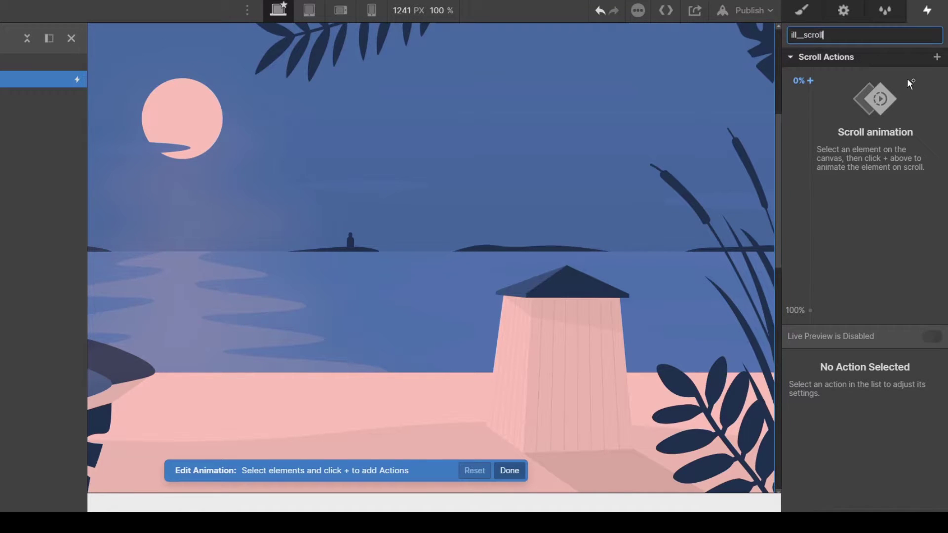
key(Return)
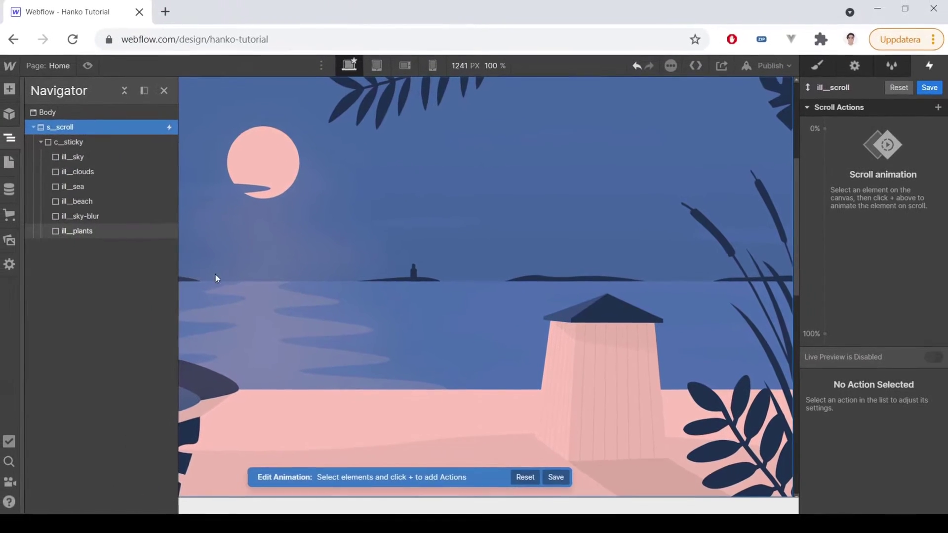
Add a Move action for the ill__sky layer at the 0% keyframe with a Y offset of 0 px.
click(17, 113)
click(826, 129)
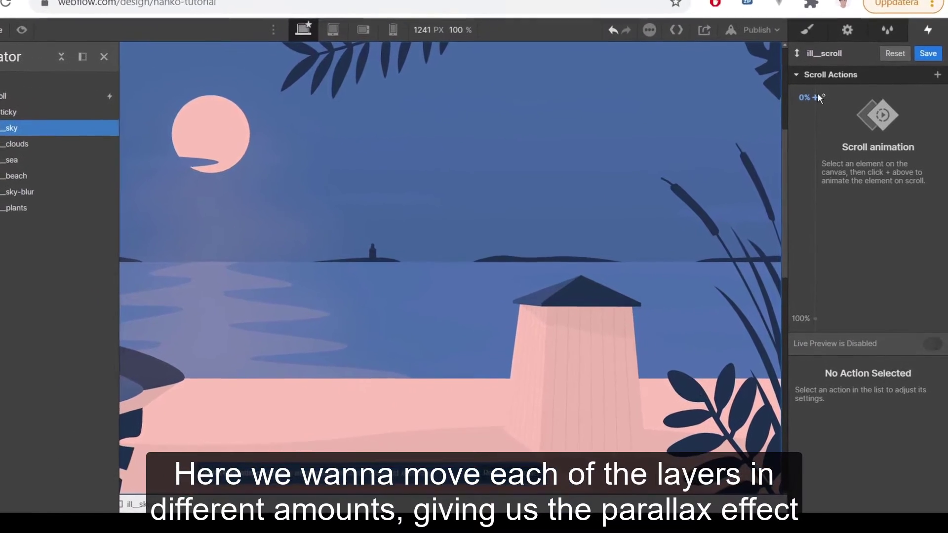
click(838, 165)
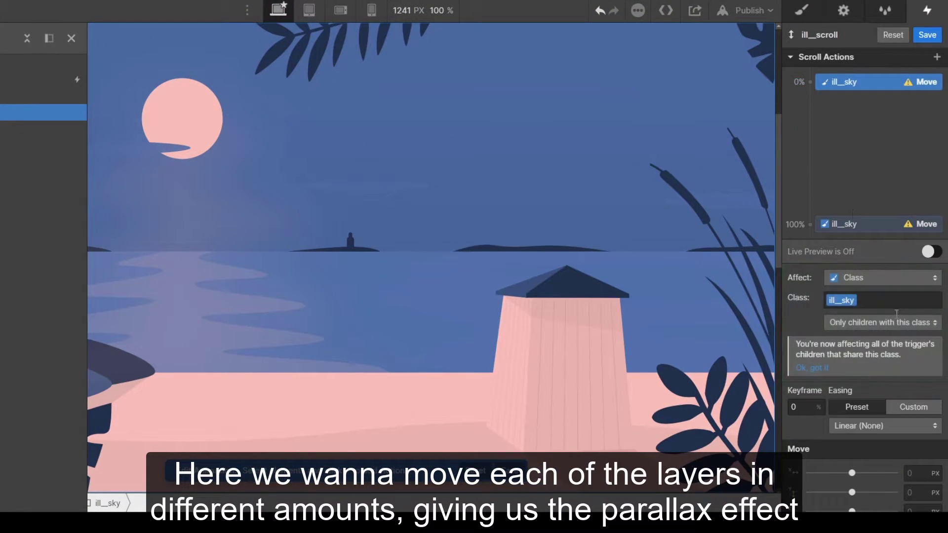
click(919, 490)
text(0)
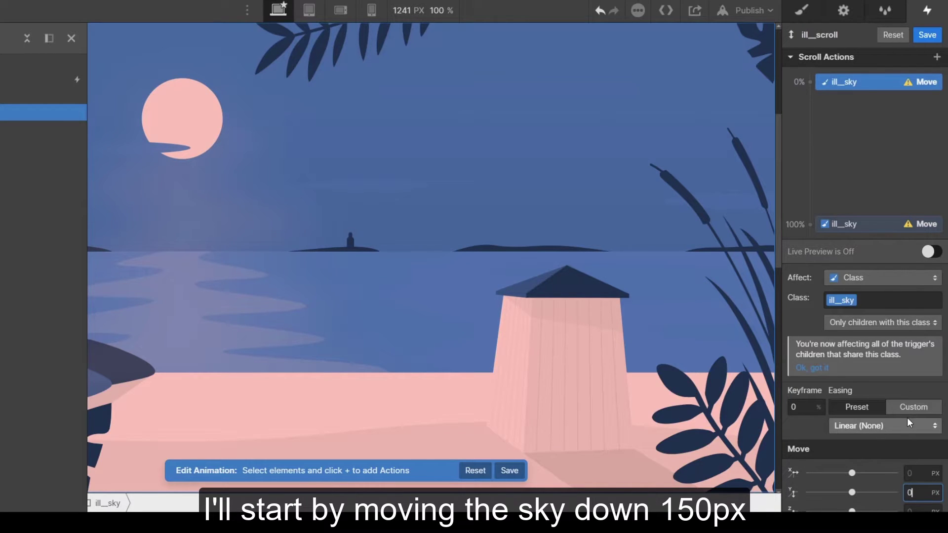
Set the ill__sky layer's Y offset at the 100% keyframe to 150 px, check it with Live Preview, and save the animation.
scroll(930, 377, down, 1)
drag(917, 232, 852, 230)
text(150)
key(Tab)
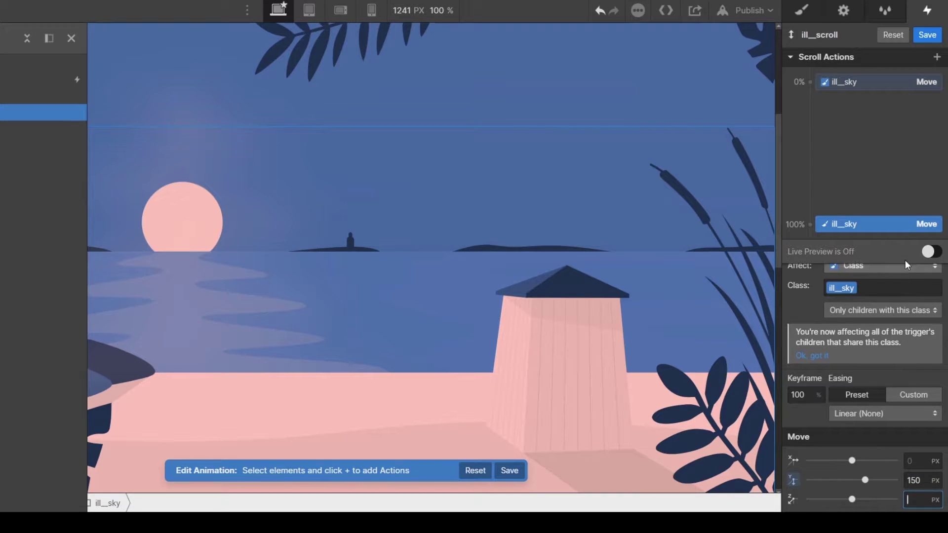
click(929, 252)
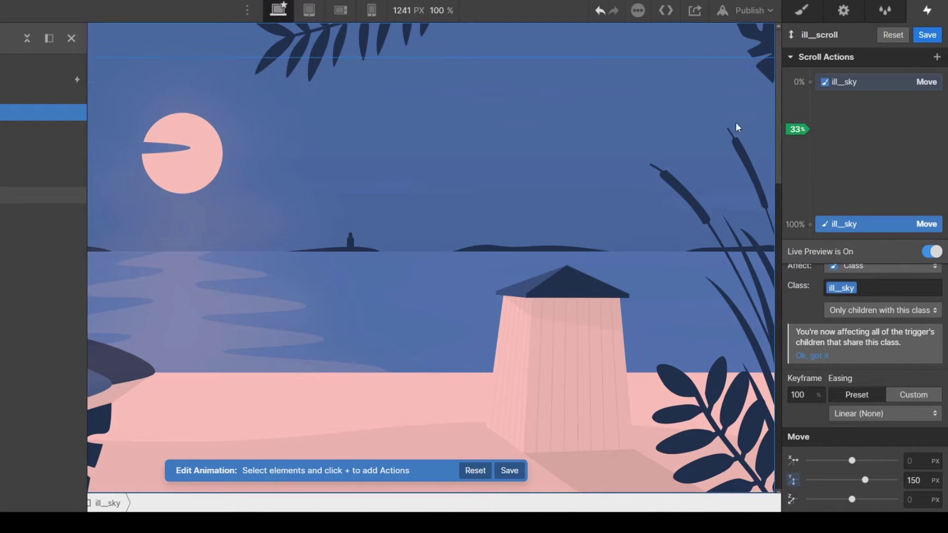
click(924, 35)
Set the scroll animation boundaries to start when the element is fully visible.
click(862, 168)
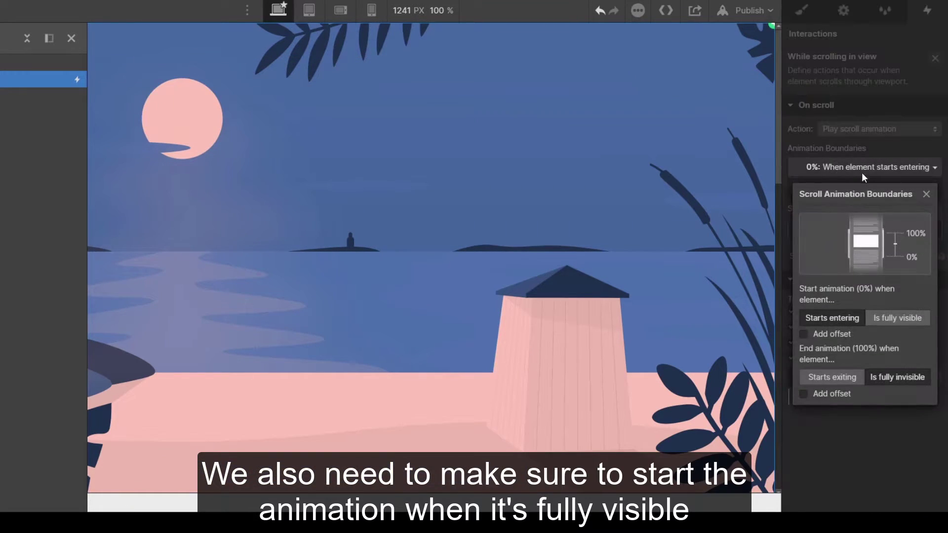
click(895, 317)
click(897, 163)
Reopen the ill__scroll animation and change the ill__sky layer's end keyframe to 70%.
click(867, 221)
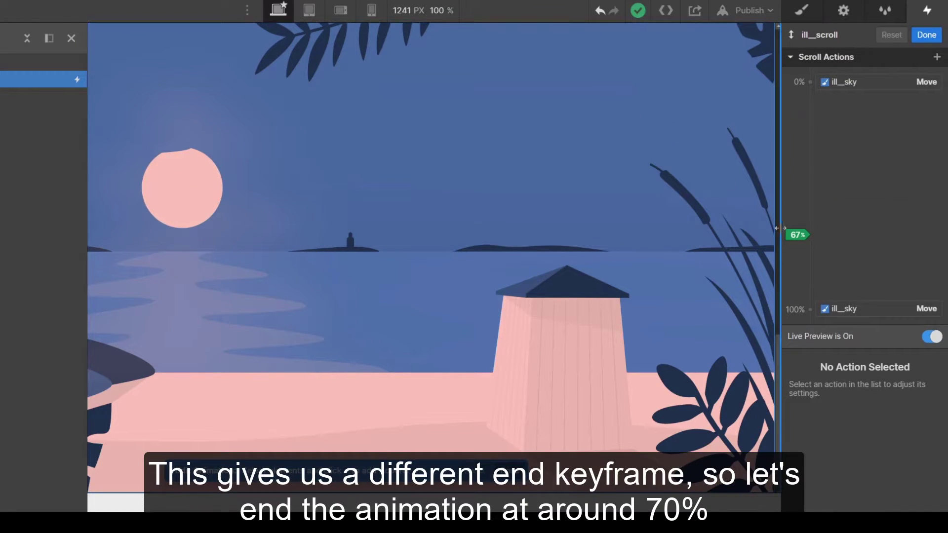
click(849, 309)
double_click(804, 405)
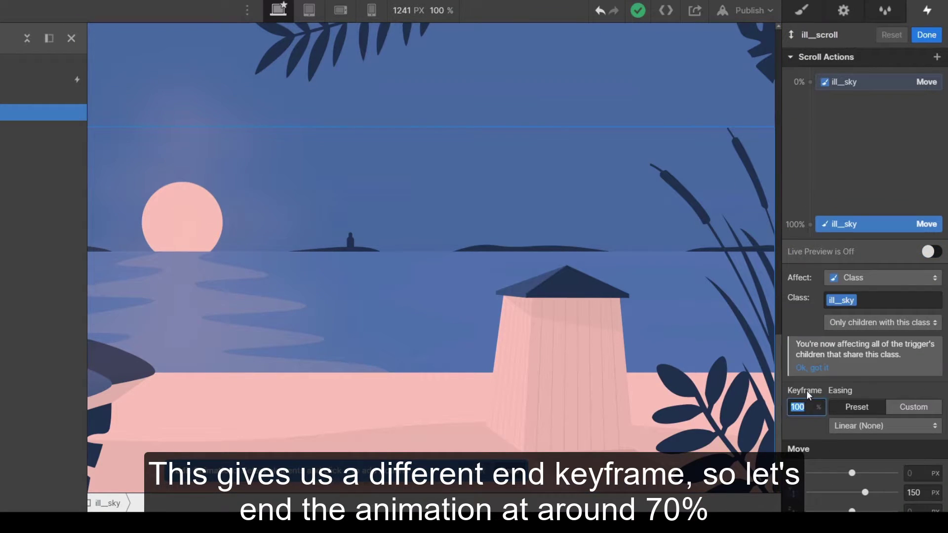
text(70)
key(Tab)
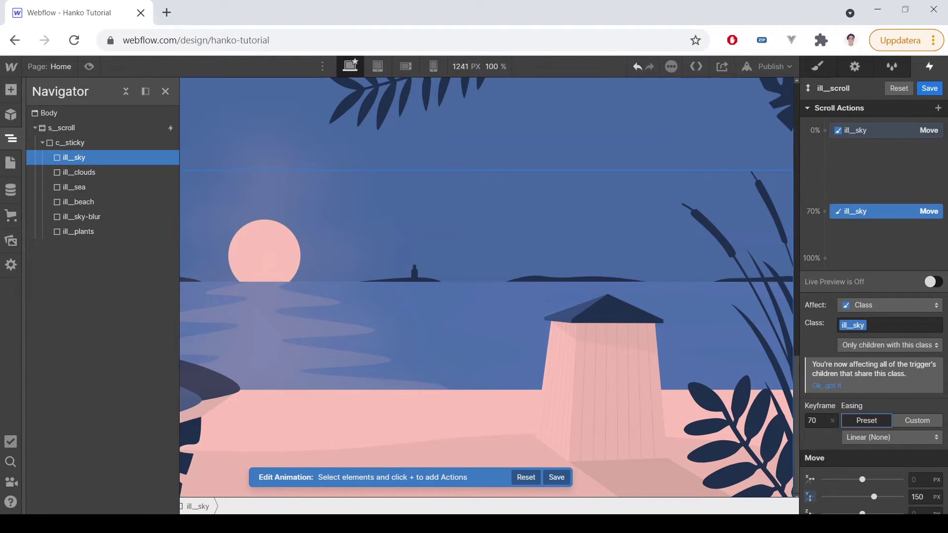
Add a Move action for the ill__clouds layer at the 0% keyframe with a Y offset of 0 px.
click(116, 168)
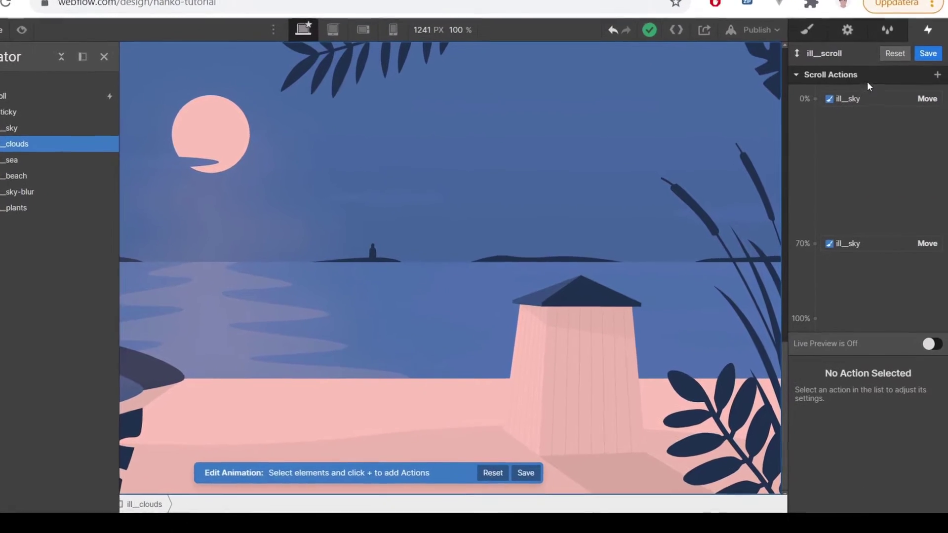
click(818, 99)
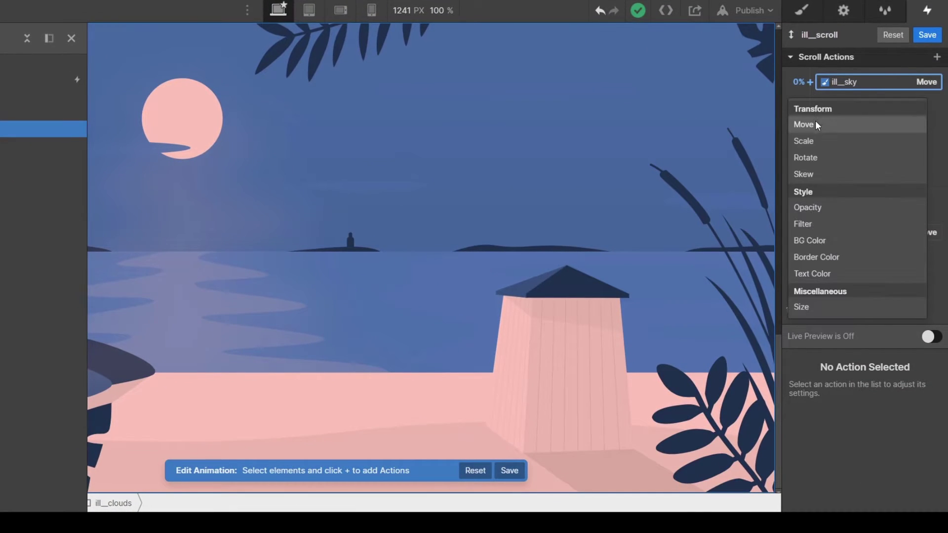
click(821, 138)
click(921, 493)
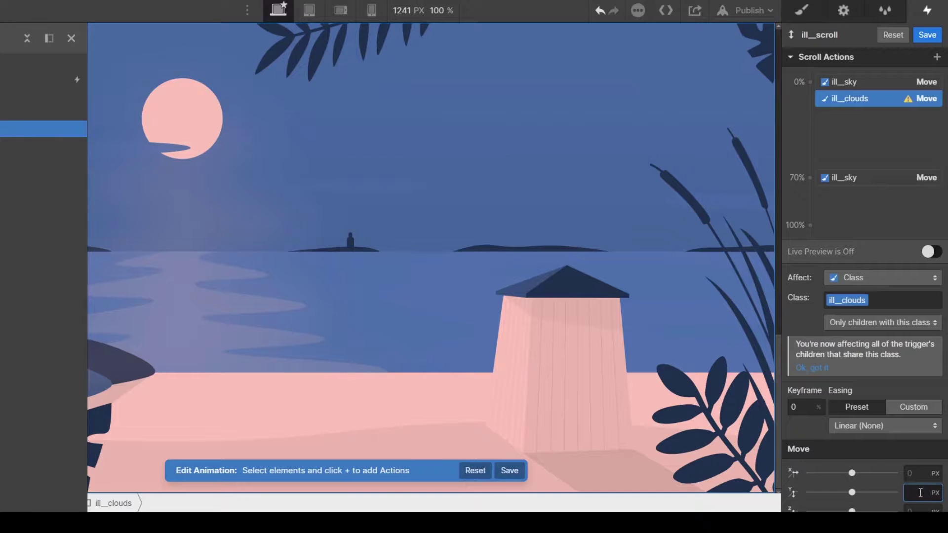
text(0)
Add a Move action for ill__clouds at the 70% keyframe with a Y offset of 75 px and preview it live.
click(810, 178)
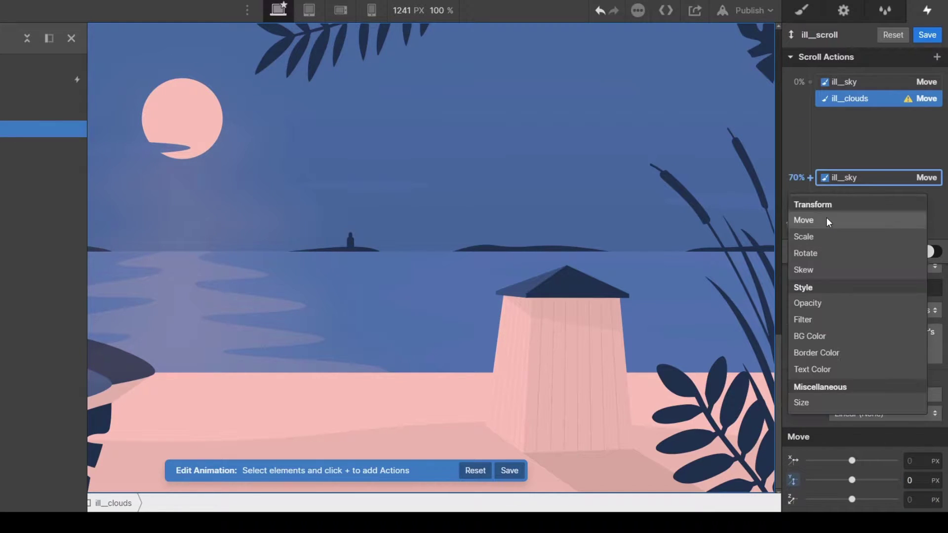
click(827, 221)
click(920, 479)
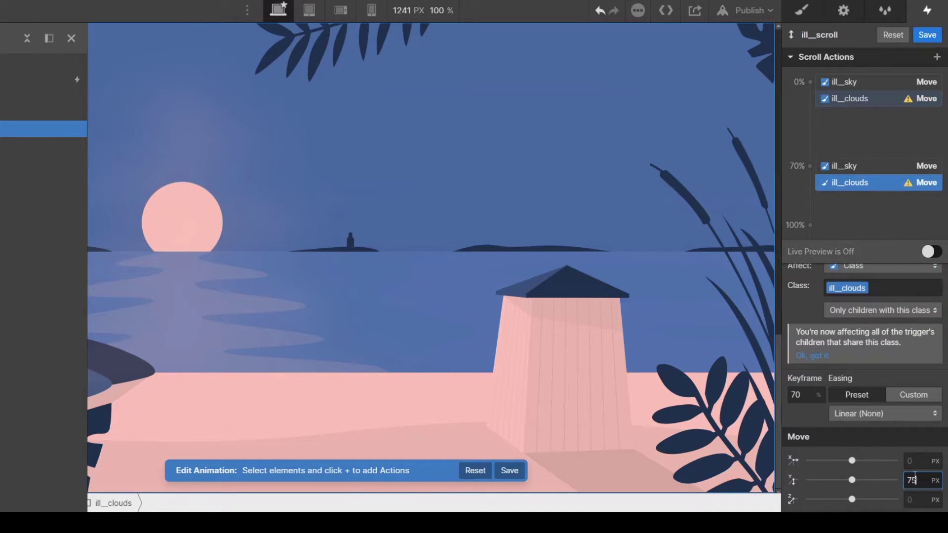
click(931, 251)
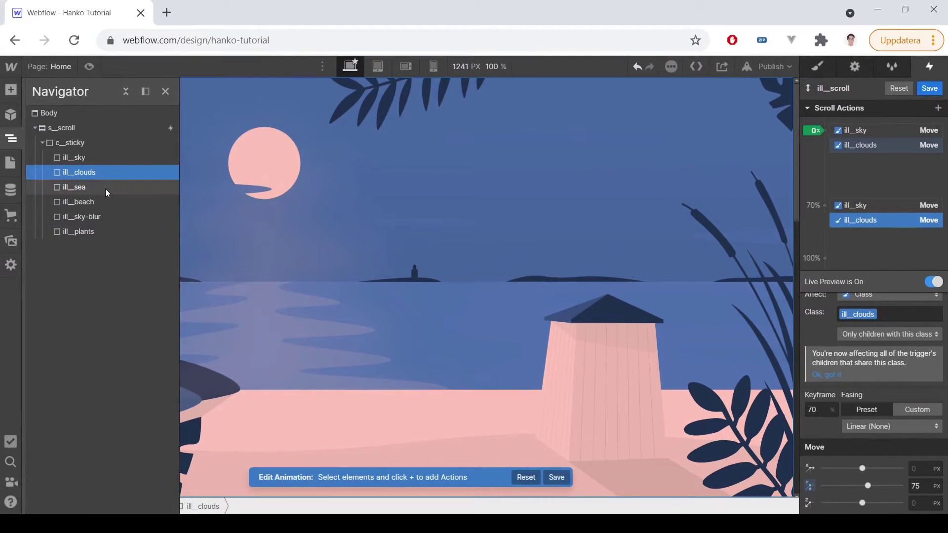
Add a Move action for the ill__sea layer at the 0% keyframe with a Y offset of 0 px.
click(12, 151)
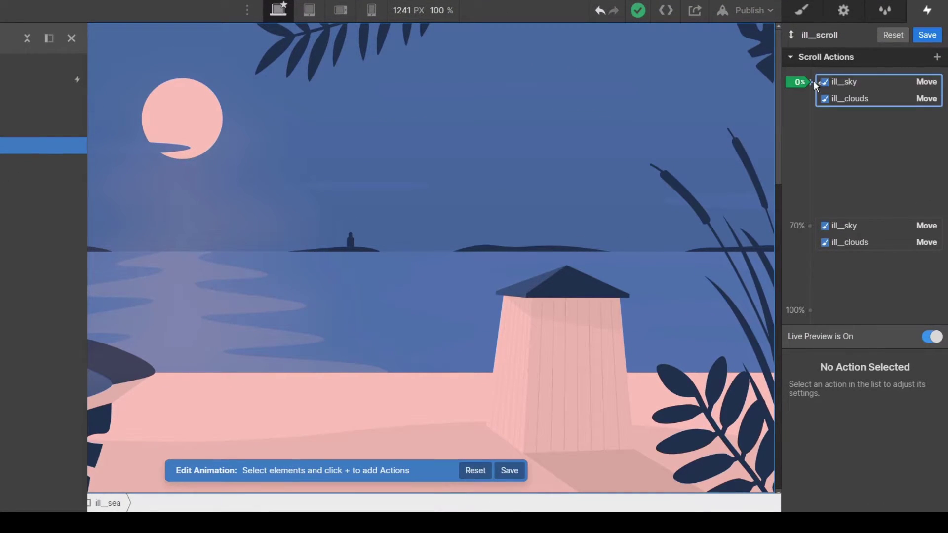
click(814, 81)
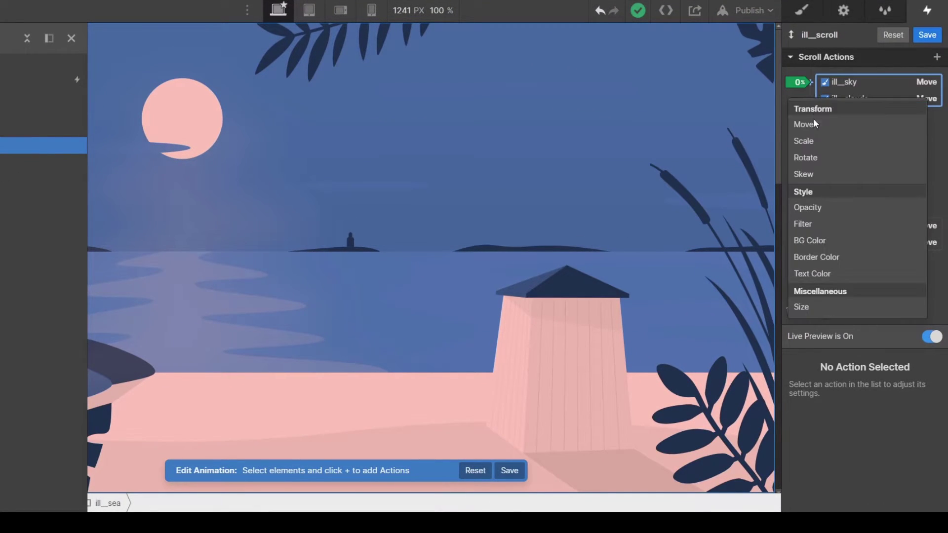
click(811, 123)
click(910, 481)
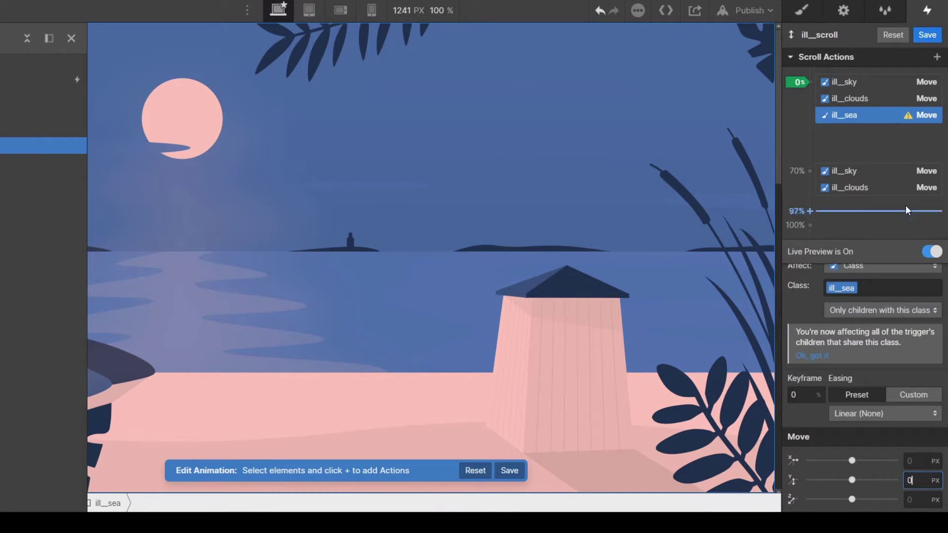
Add a Move action for ill__sea at the 70% keyframe with a Y offset of 100 px and preview it live.
click(810, 171)
click(825, 217)
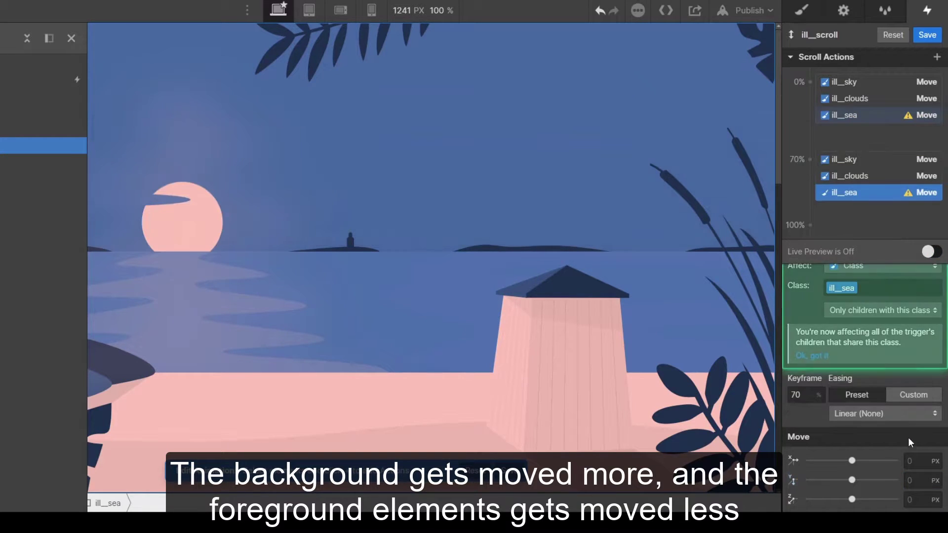
click(910, 481)
text(100)
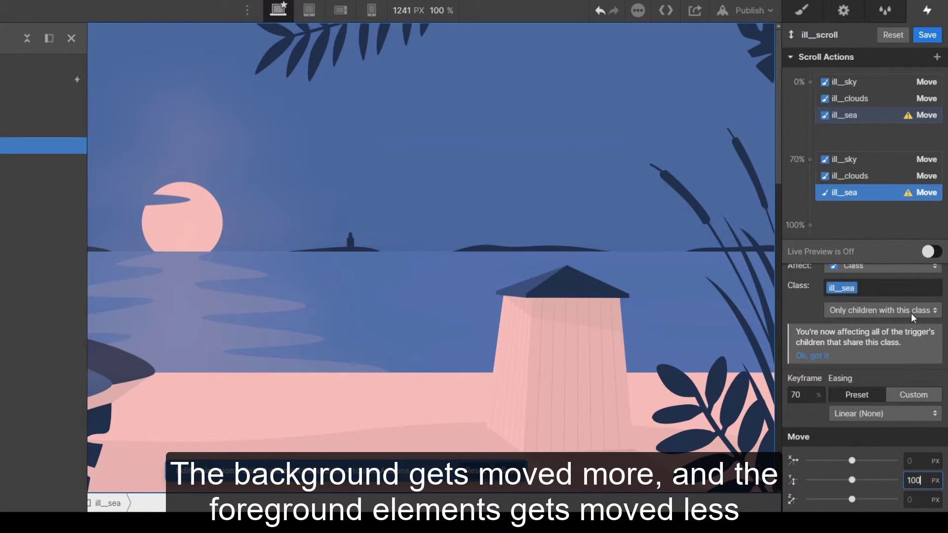
key(Tab)
click(932, 252)
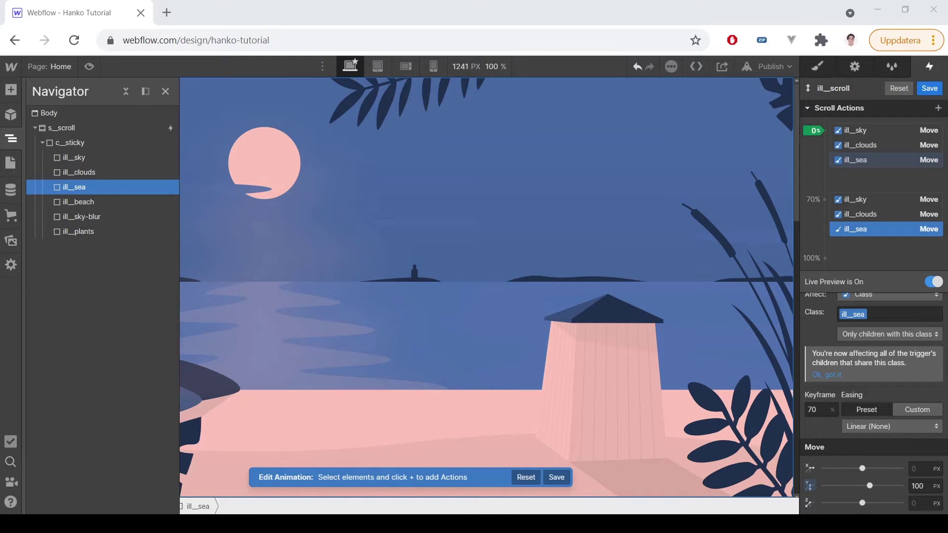
Add a Move action for the ill__beach layer at the 0% keyframe with a Y offset of 0 px.
click(117, 205)
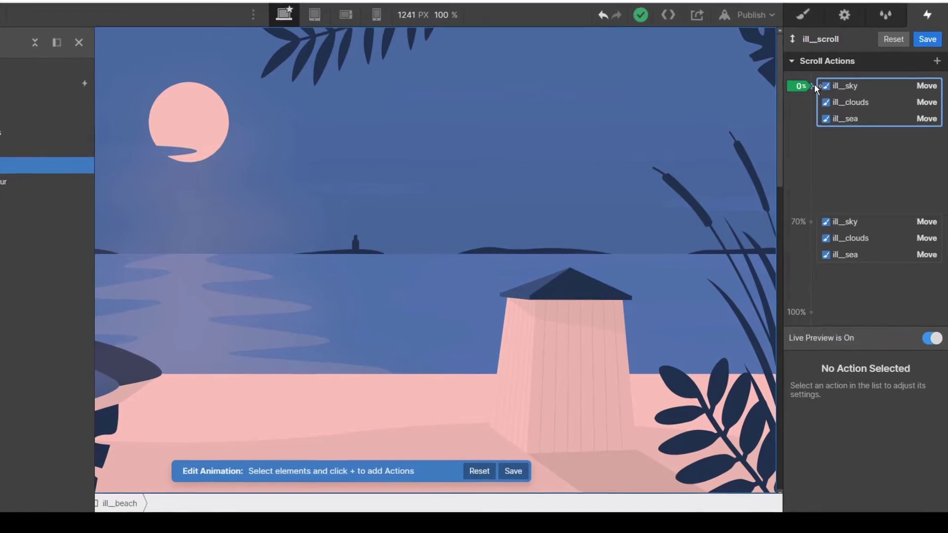
click(829, 133)
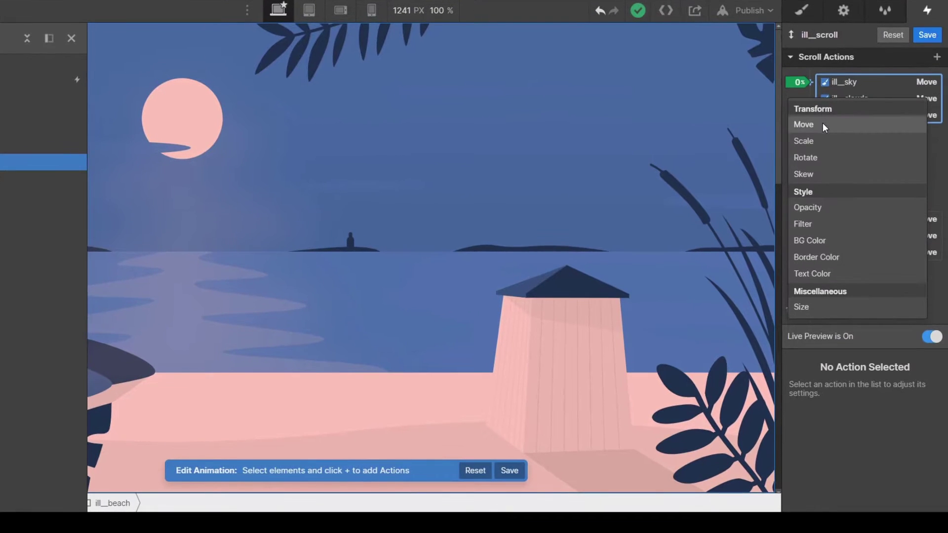
click(836, 167)
click(916, 476)
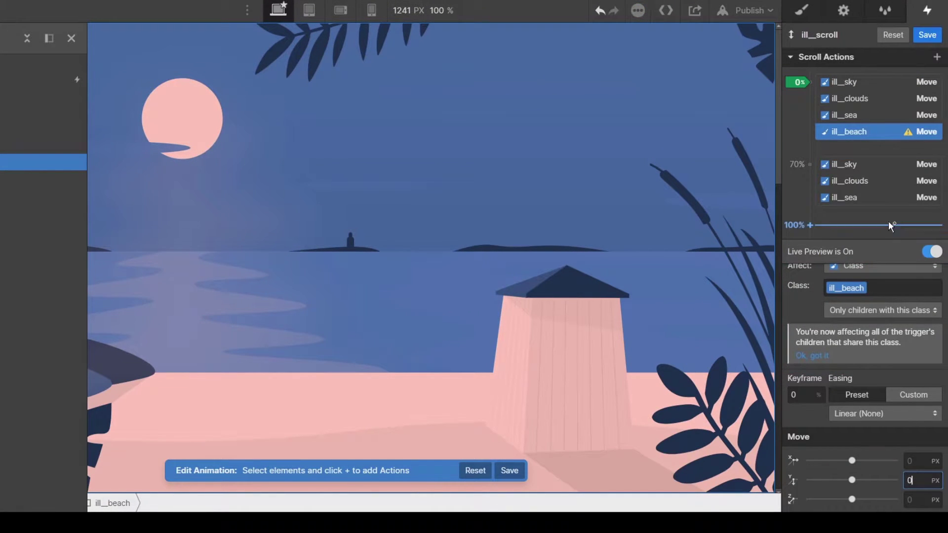
Add a Move action for ill__beach at the 70% keyframe with a Y offset of 50 px and preview it live.
click(810, 164)
click(828, 205)
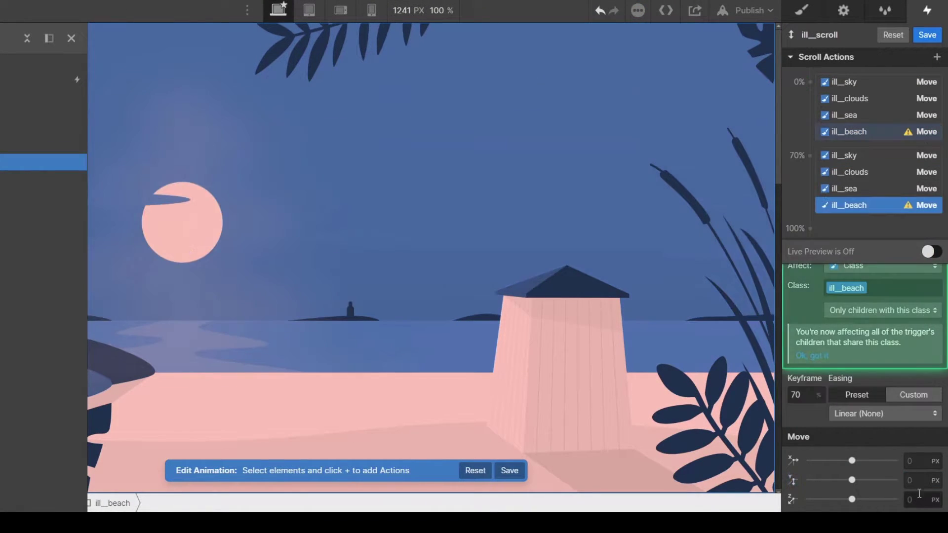
click(919, 481)
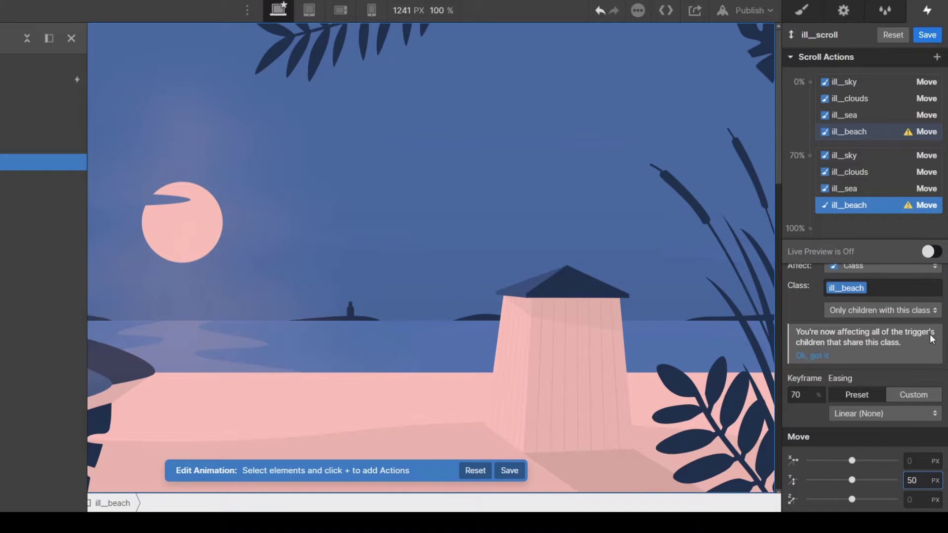
key(Tab)
click(932, 252)
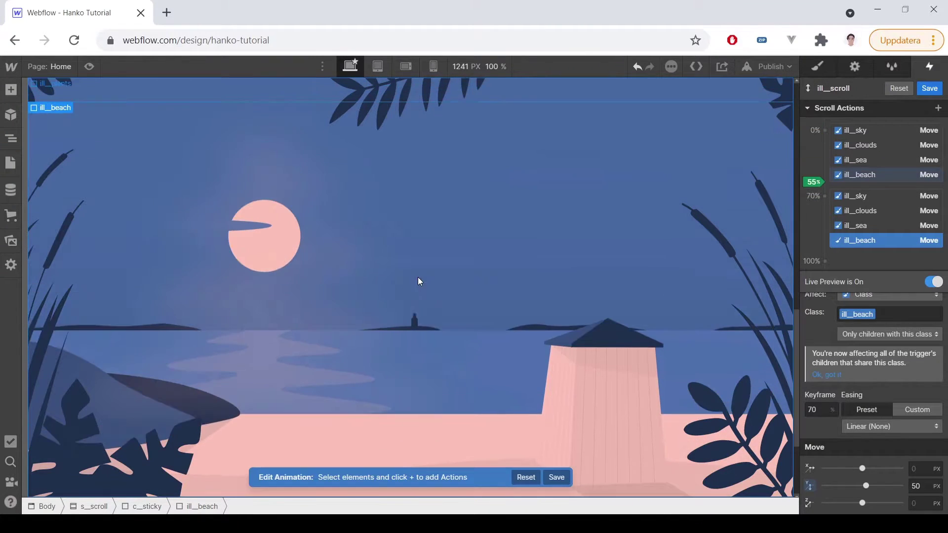
Add a Move action for the ill__sky-blur layer at the 0% keyframe with a Y offset of 0 px.
click(11, 141)
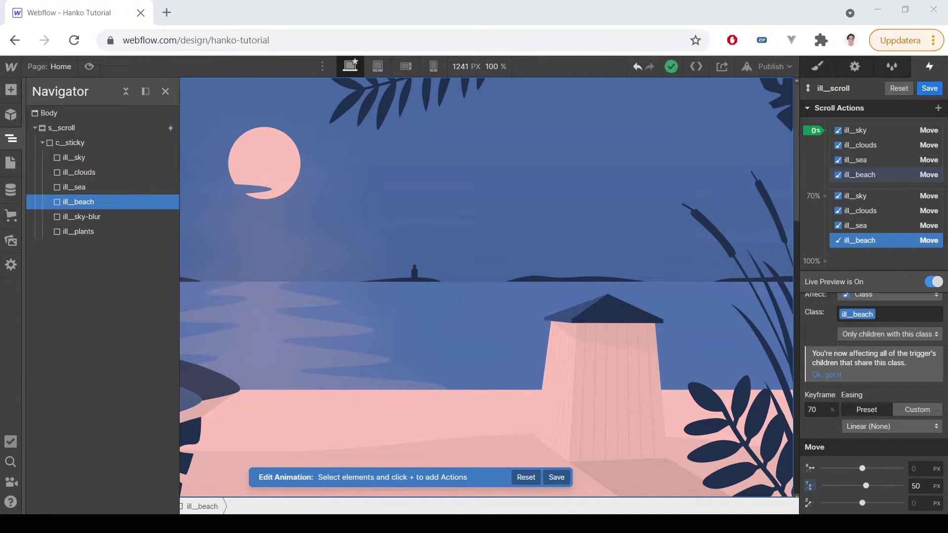
click(90, 216)
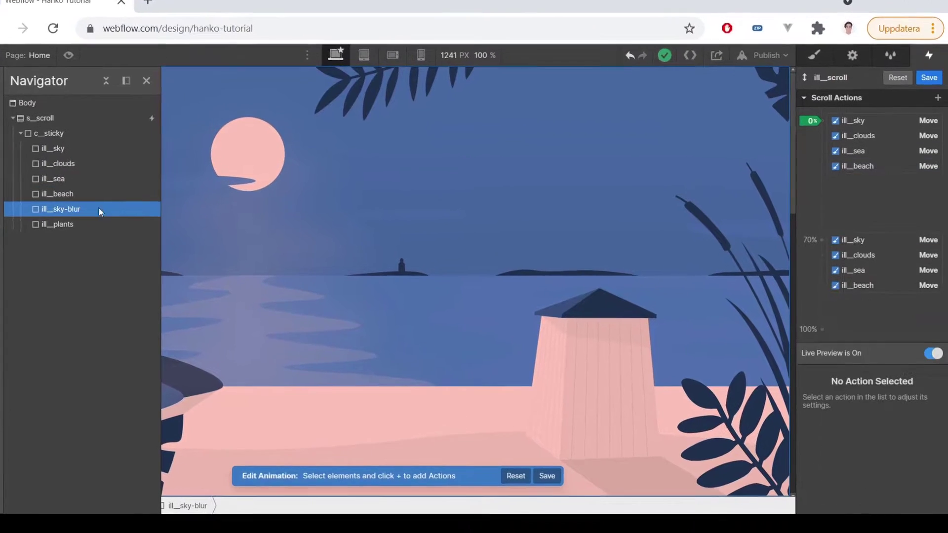
click(817, 81)
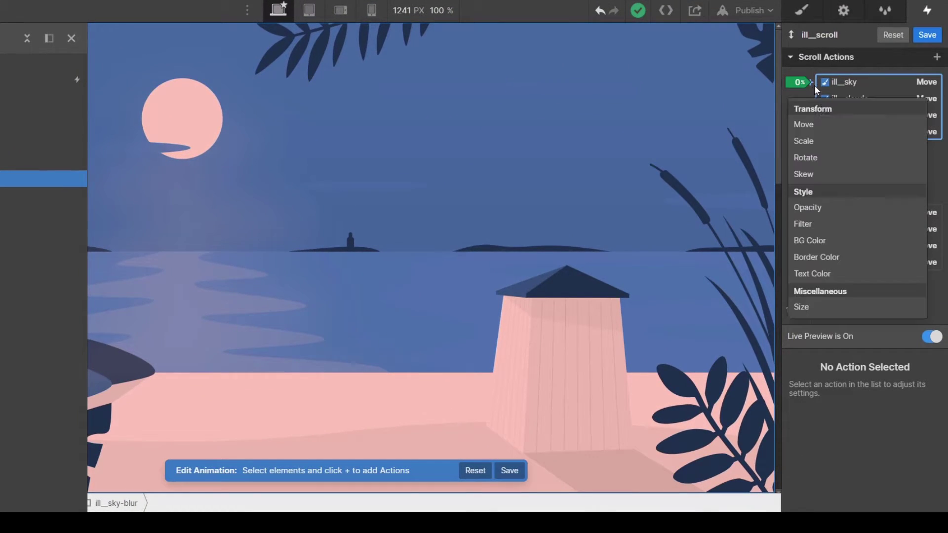
click(830, 123)
text(0)
key(Tab)
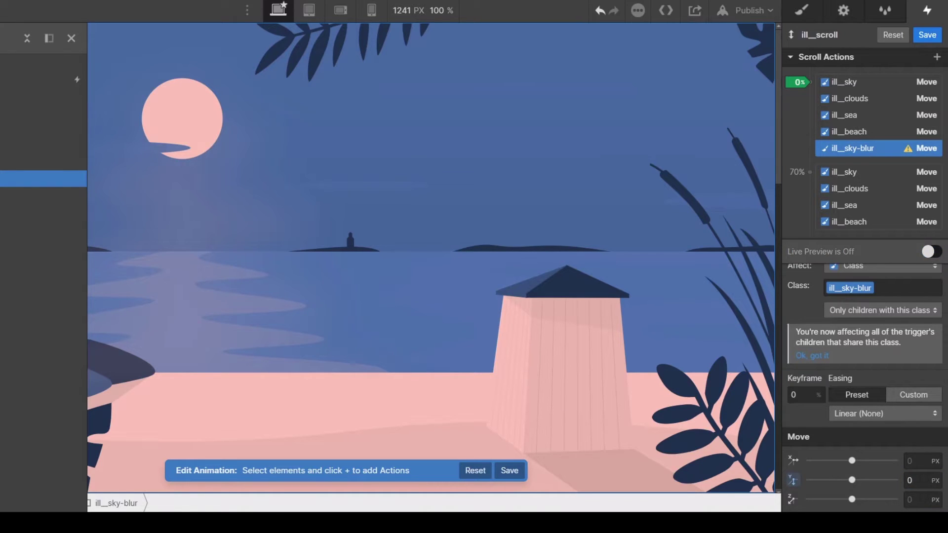
Add a Move action for ill__sky-blur at the 70% keyframe with a Y offset of 100 px and turn on live preview.
click(810, 172)
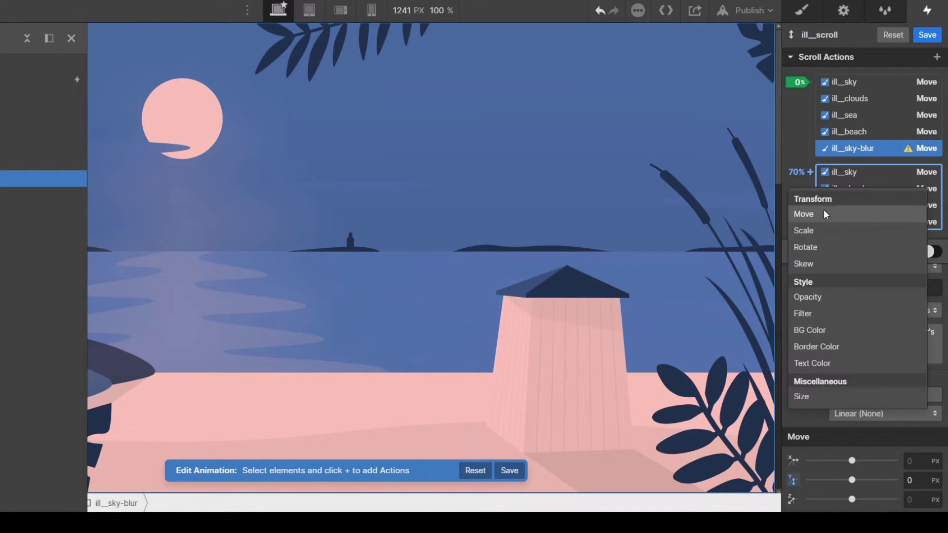
click(826, 214)
click(919, 478)
text(100)
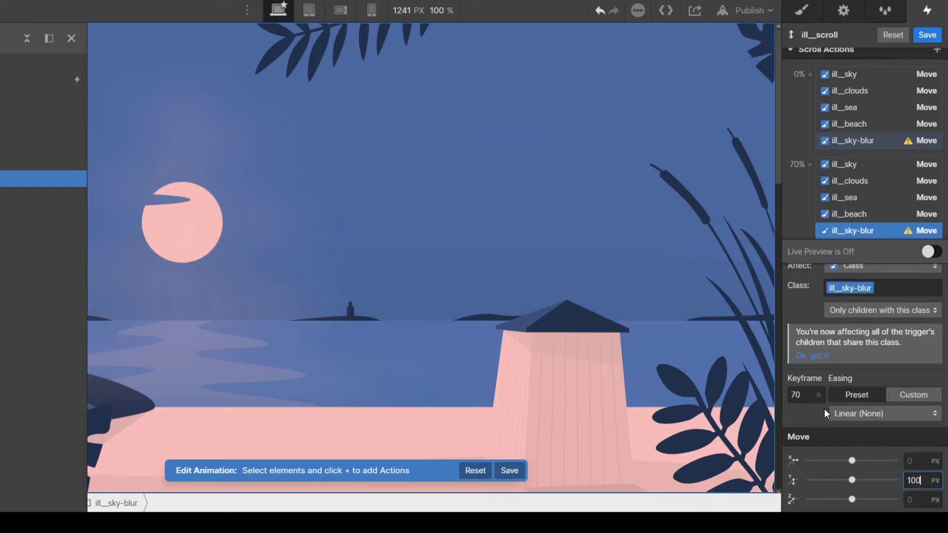
key(Tab)
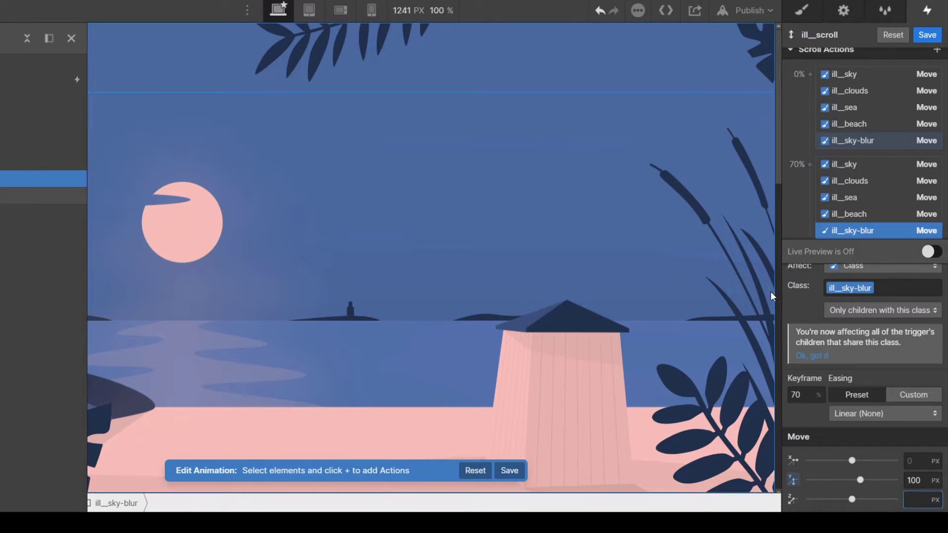
click(942, 253)
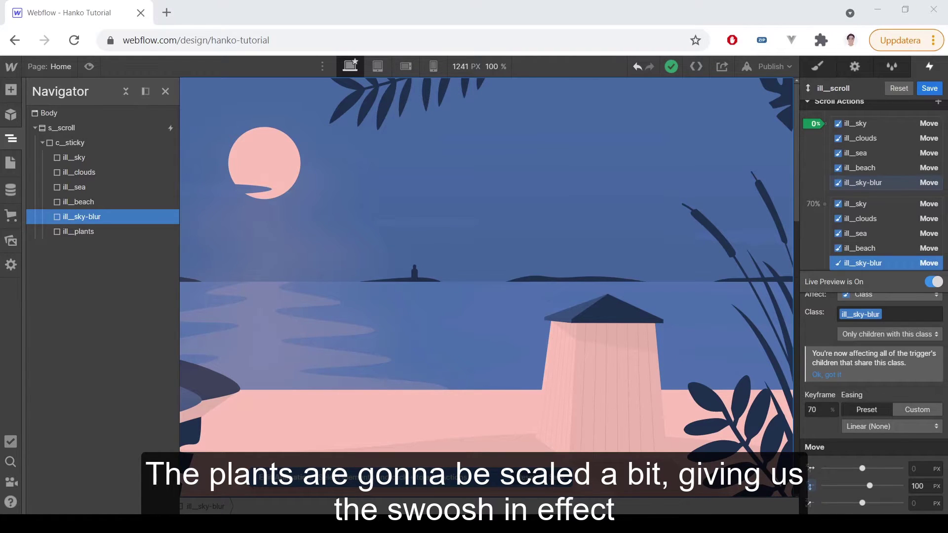
Add a Scale action for the ill__plants layer at the 0% keyframe with X and Y scale of 1.
click(136, 231)
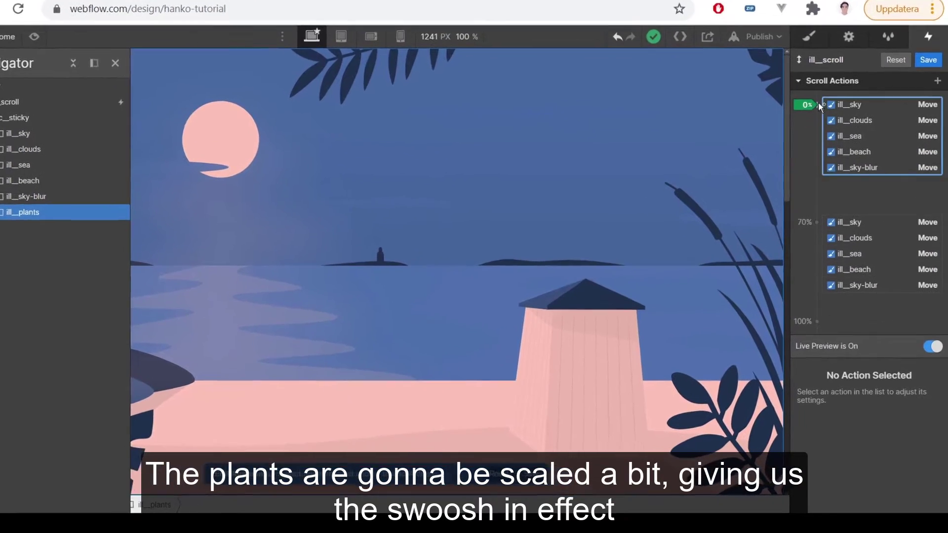
click(824, 124)
click(819, 139)
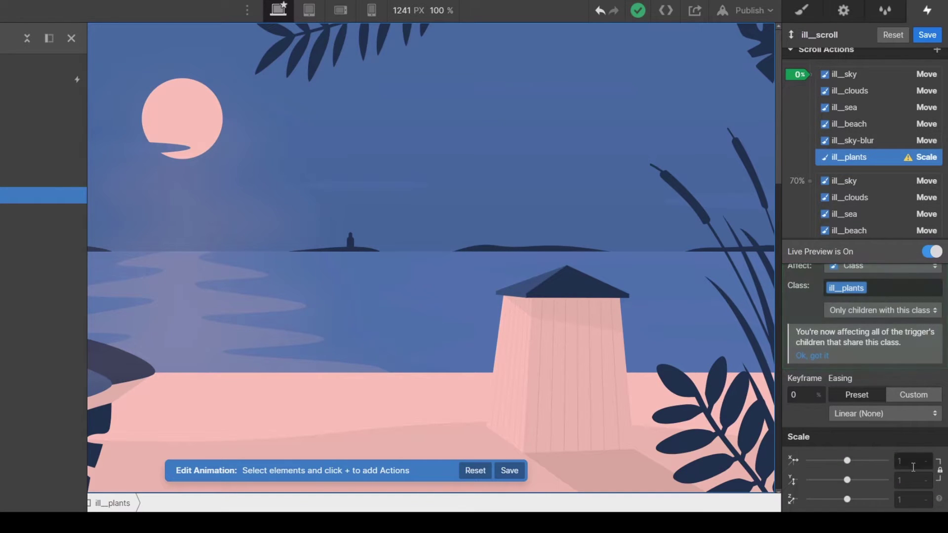
Add a Scale action for ill__plants at the 70% keyframe with X and Y scale of 1.3 and preview it live.
scroll(876, 173, down, 2)
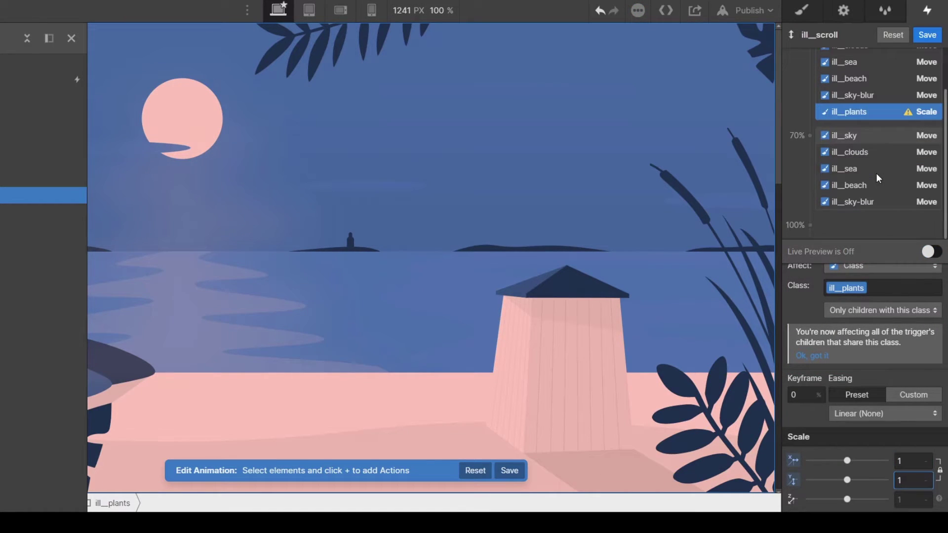
click(810, 135)
click(823, 195)
click(911, 460)
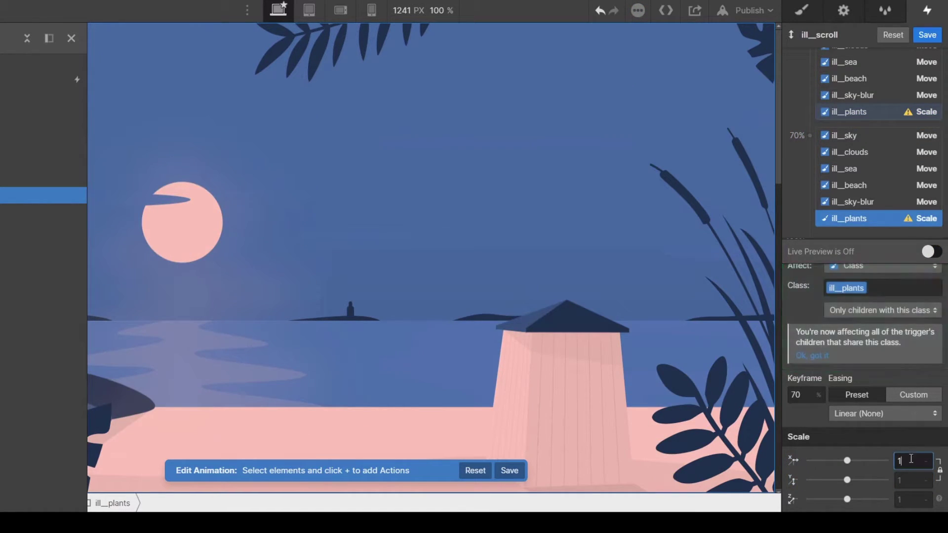
text(.3)
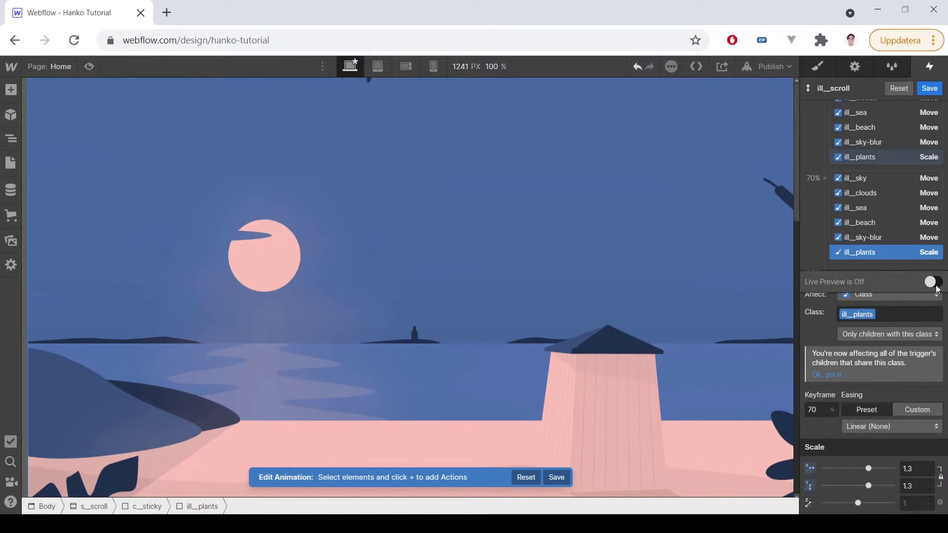
click(936, 284)
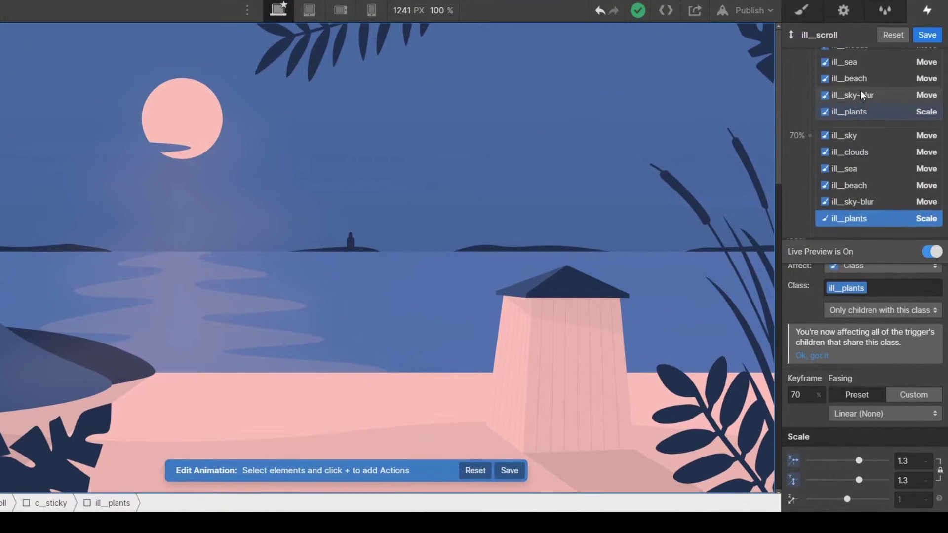
Add a Scale action for the ill__beach layer at the 0% keyframe with X and Y scale of 1.
click(869, 126)
scroll(857, 92, up, 2)
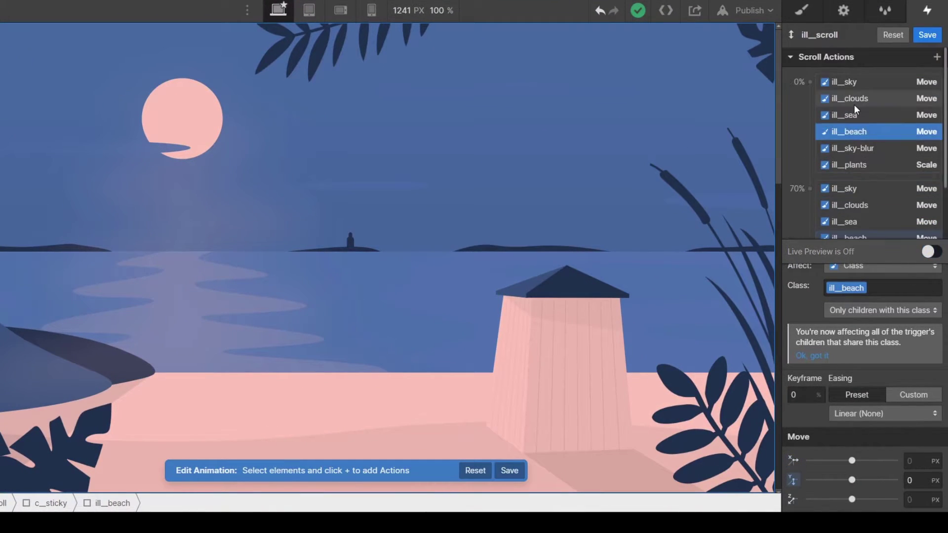
click(810, 82)
click(816, 141)
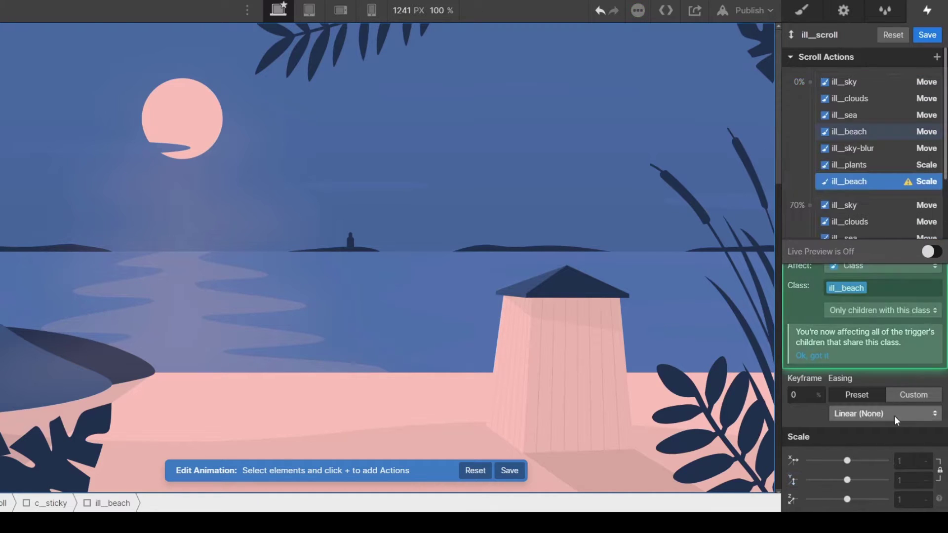
click(913, 461)
key(Tab)
Add a Scale action for ill__beach at the 70% keyframe with X and Y scale of 1.2 and preview the scroll effect live.
scroll(890, 149, down, 3)
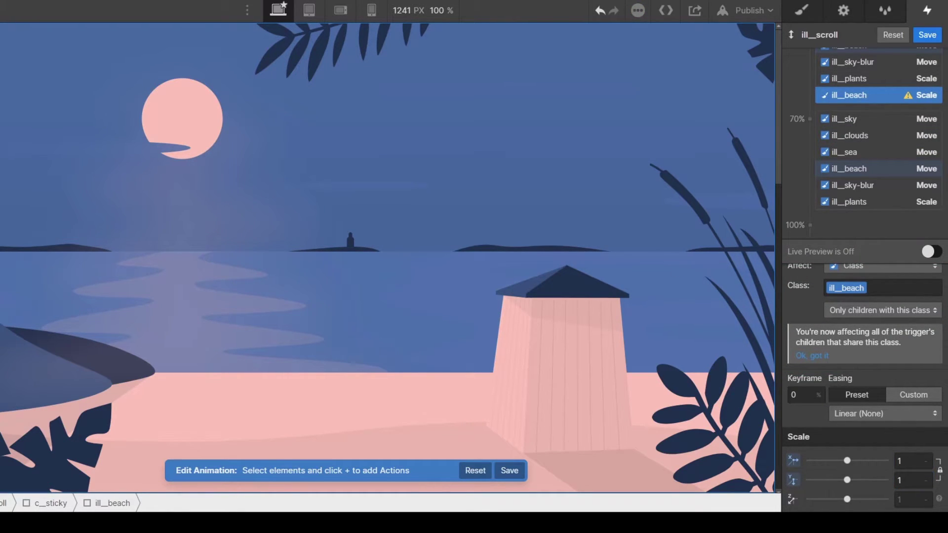
click(811, 119)
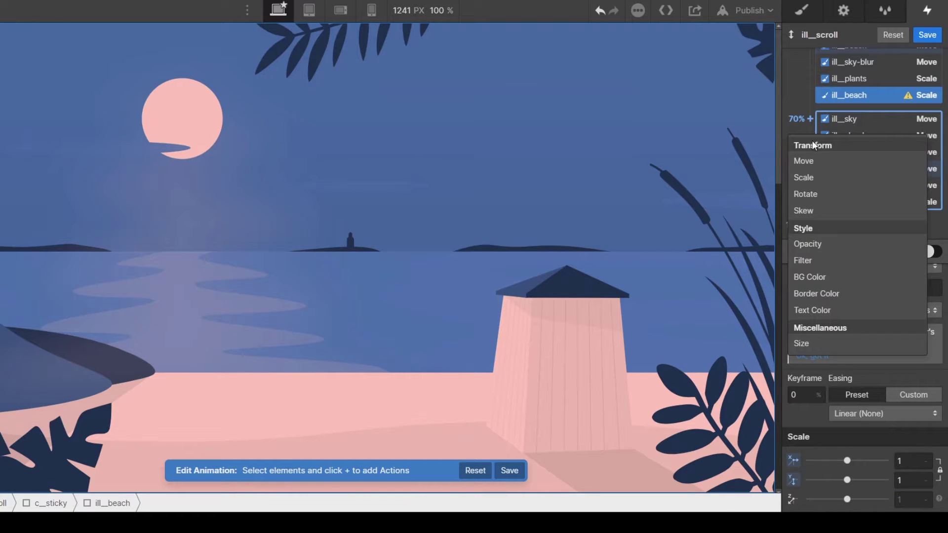
click(805, 177)
click(910, 462)
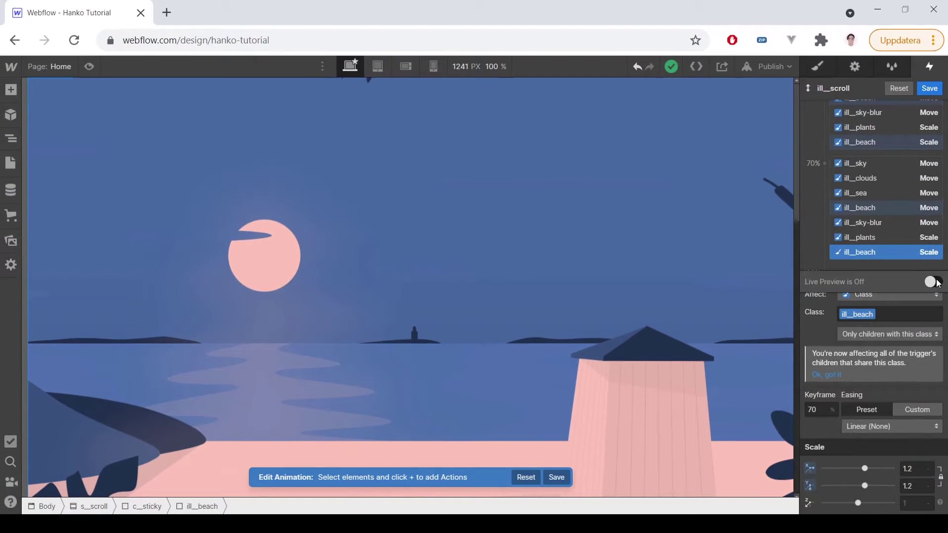
click(931, 251)
scroll(562, 181, up, 3)
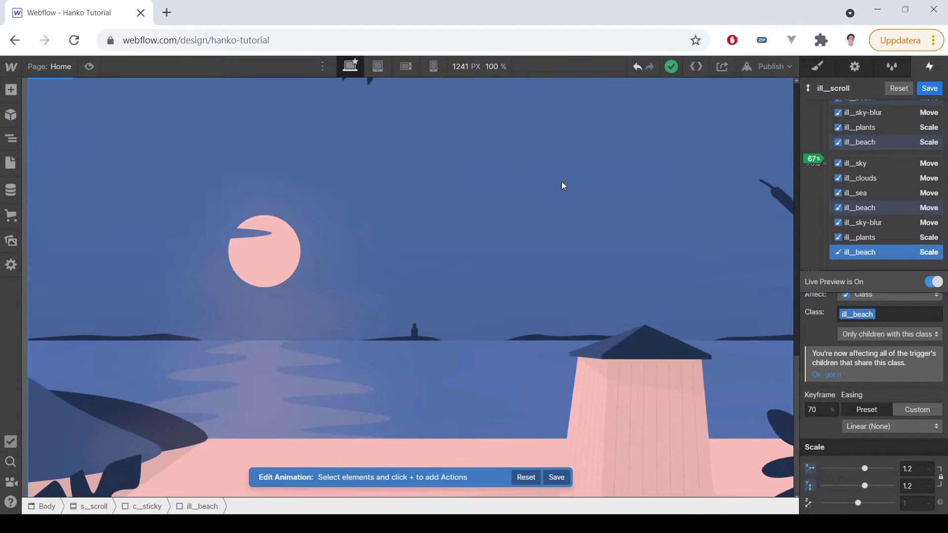
scroll(562, 188, down, 3)
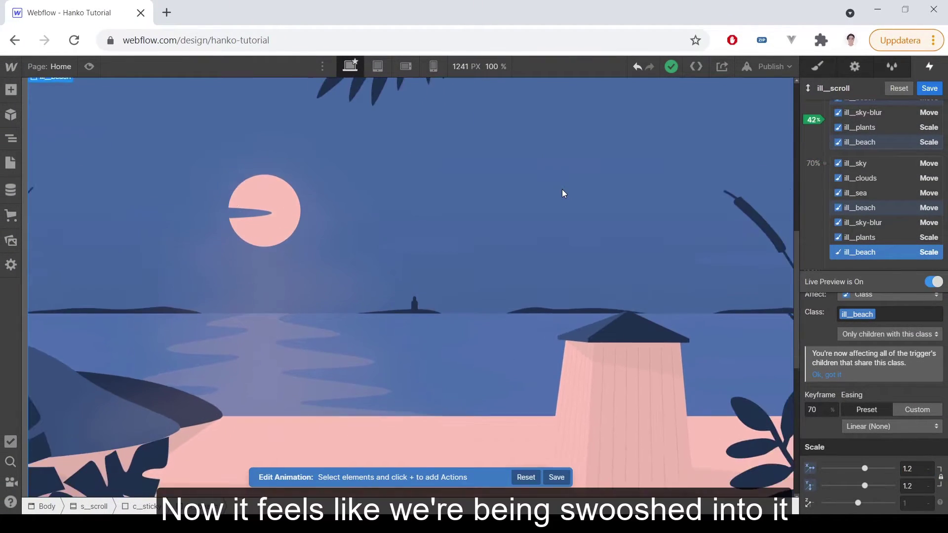
scroll(562, 188, up, 3)
scroll(561, 196, down, 3)
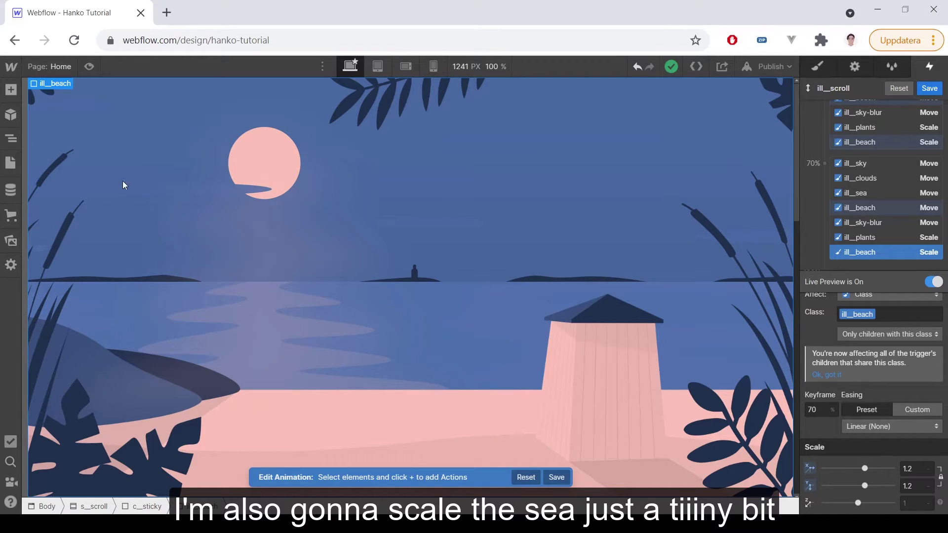
Add a Scale action for the ill__sea layer at the 0% keyframe with X and Y scale of 1.
scroll(869, 149, up, 3)
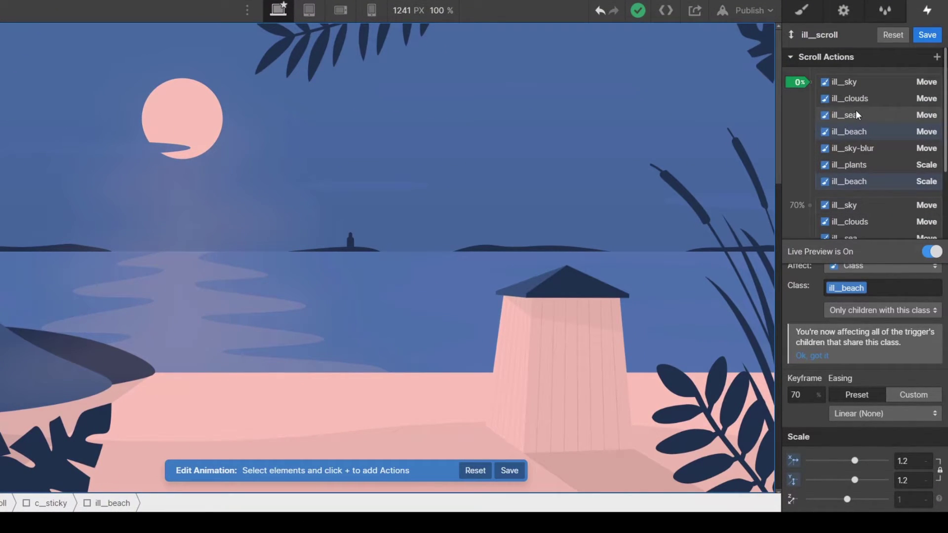
click(855, 115)
click(811, 81)
click(830, 140)
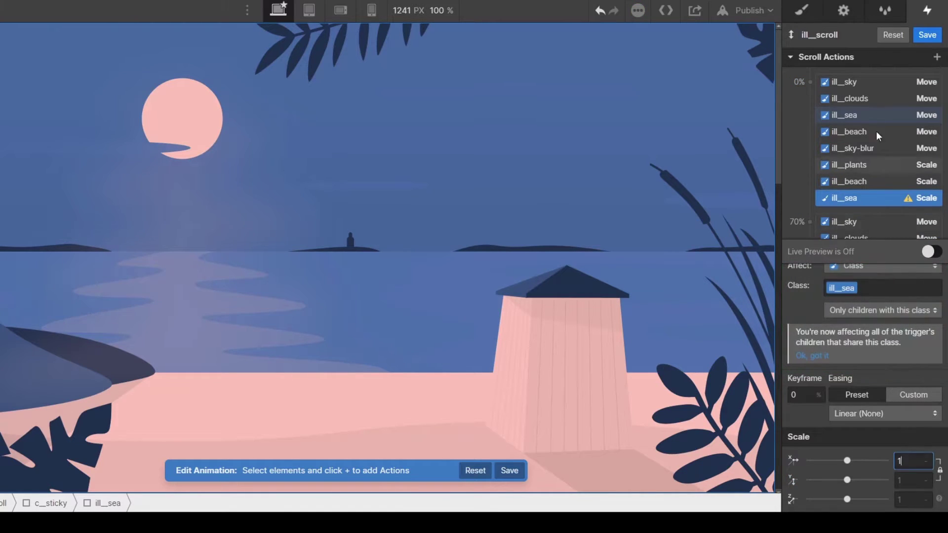
Add a Scale action for ill__sea at the 70% keyframe with X and Y scale of 1.05 and preview it live.
scroll(873, 128, down, 3)
click(811, 102)
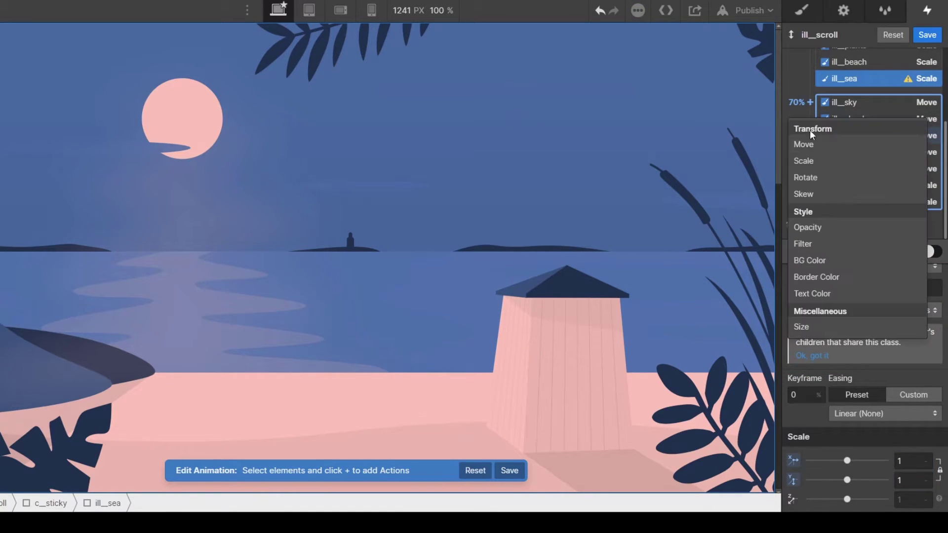
click(806, 160)
text(1.05)
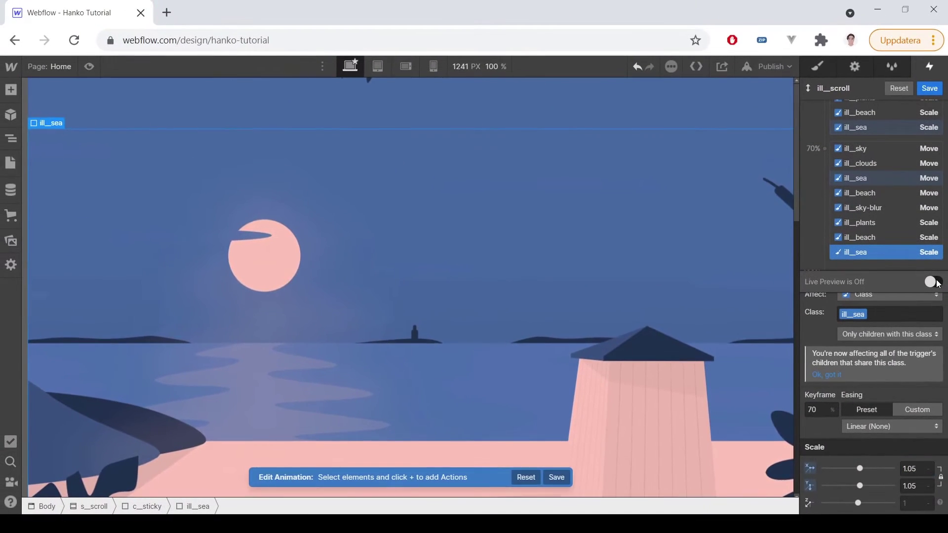
click(935, 282)
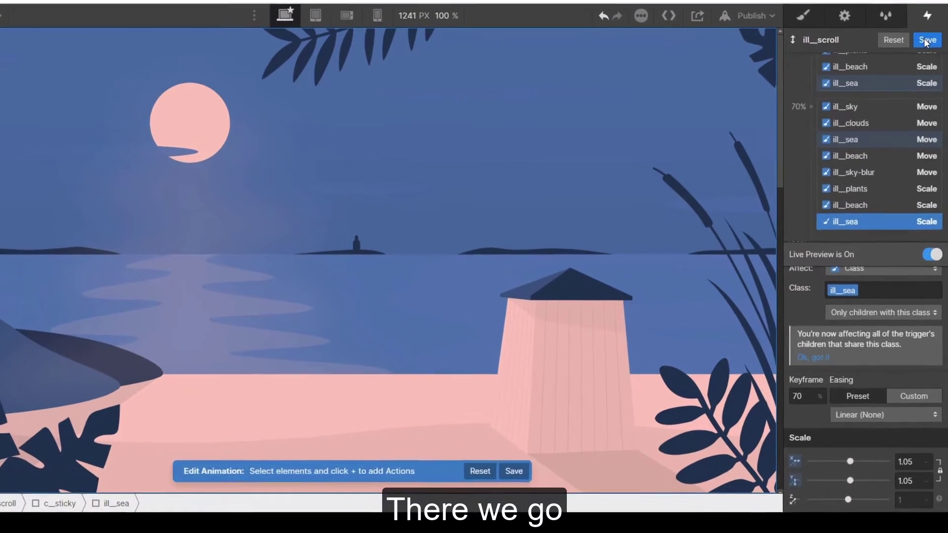
Save the ill__scroll animation and set its smoothing to 93%.
click(929, 88)
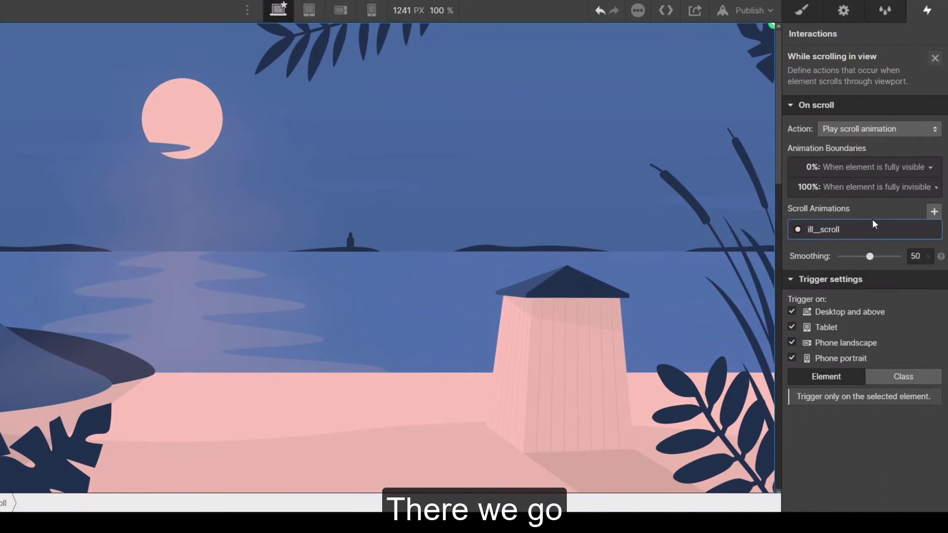
click(917, 256)
text(93)
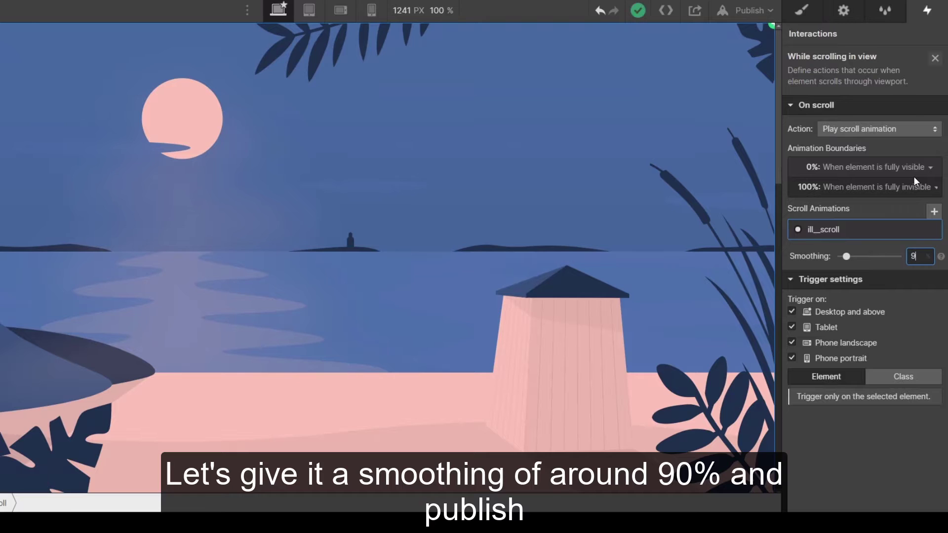
Publish the site to hanko-tutorial.webflow.io and open the live page to check the parallax scroll effect.
click(760, 11)
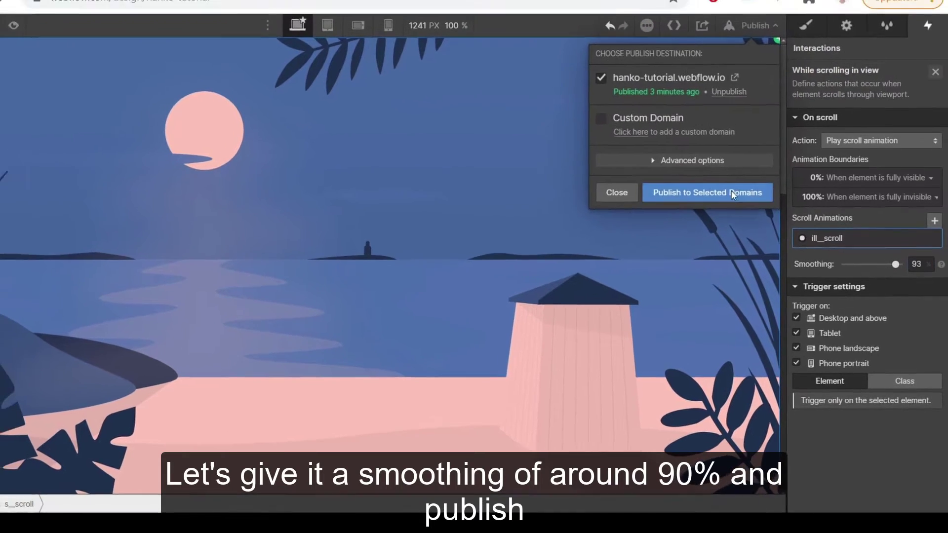
click(730, 189)
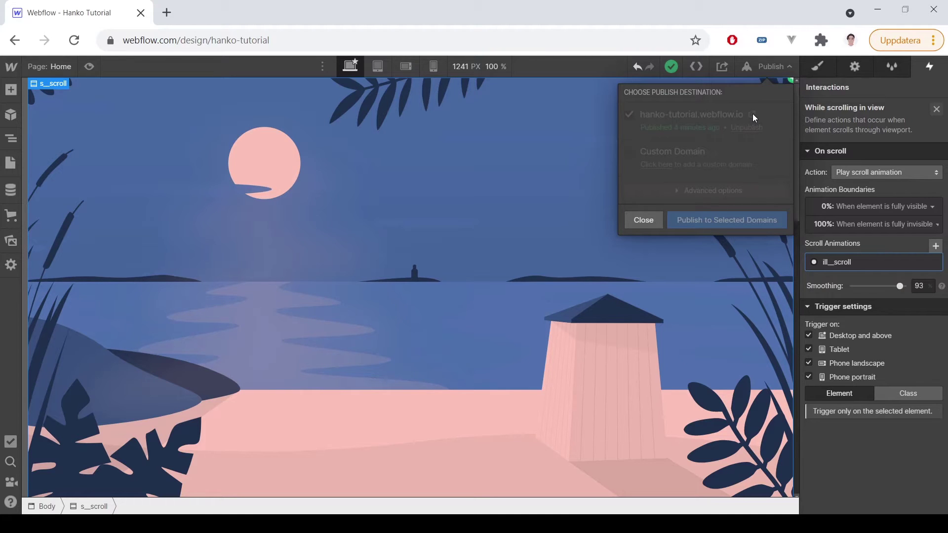
click(753, 115)
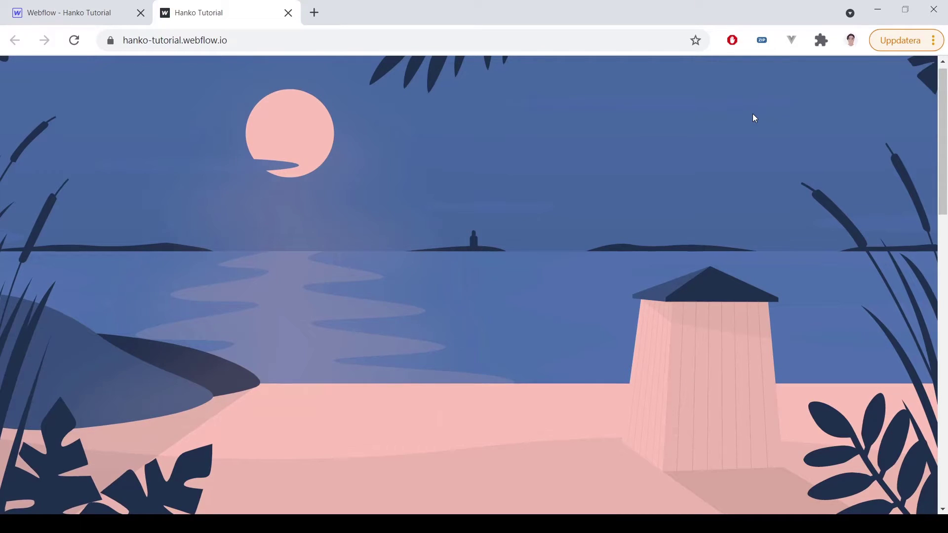
scroll(755, 119, down, 10)
scroll(755, 119, up, 10)
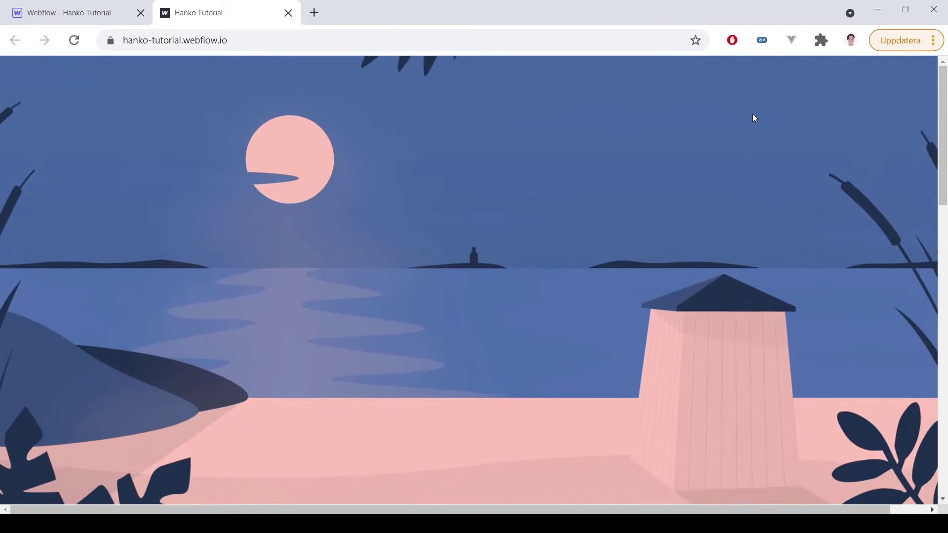
scroll(755, 119, down, 10)
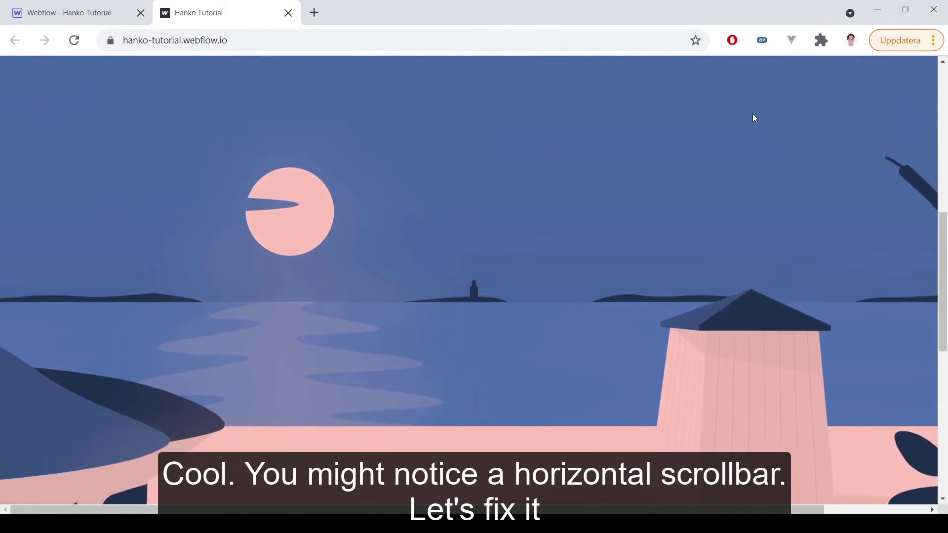
scroll(755, 118, up, 5)
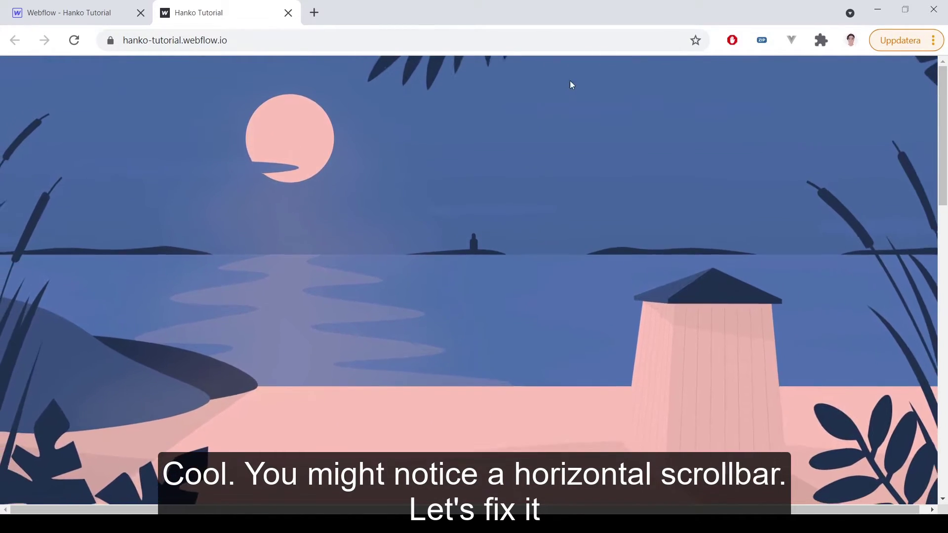
Return to the Designer from the live page and set the overflow of the c__sticky container to hidden.
click(288, 12)
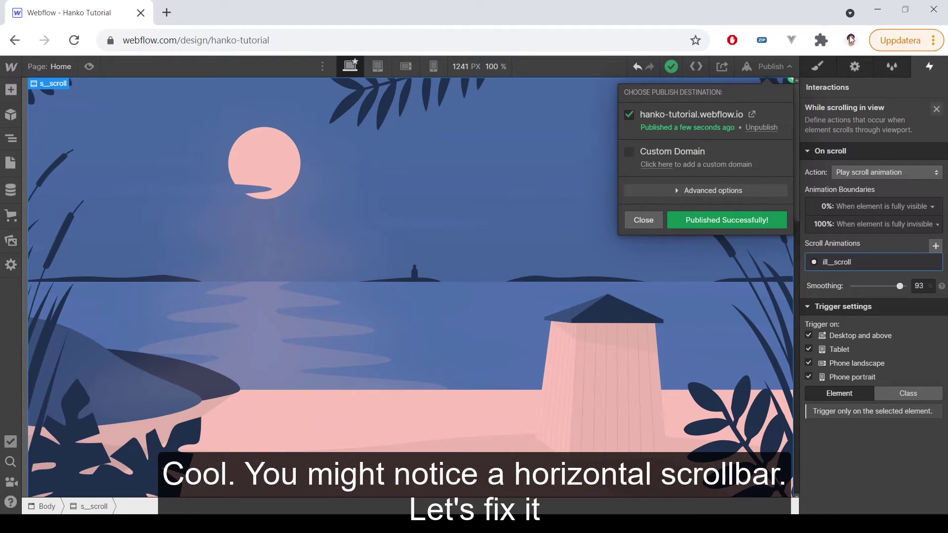
click(822, 72)
click(819, 66)
click(18, 138)
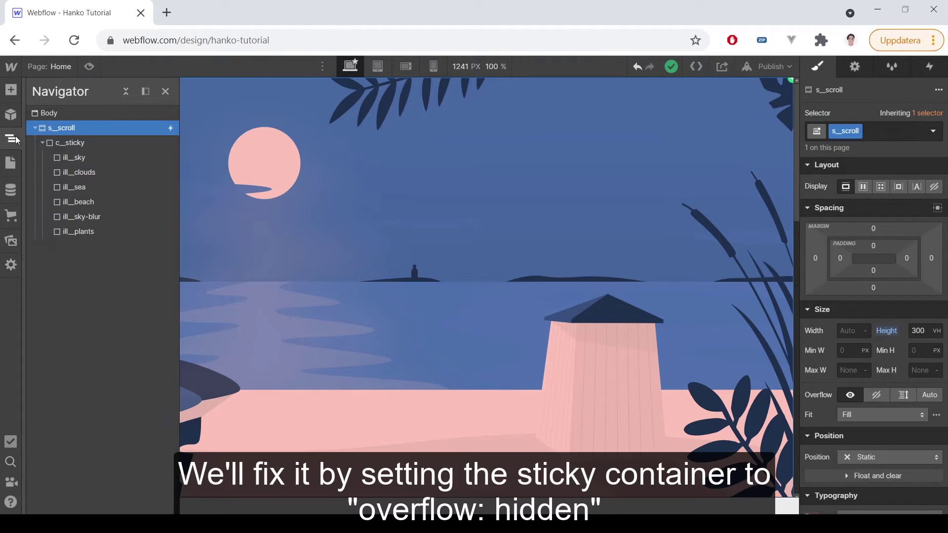
click(75, 143)
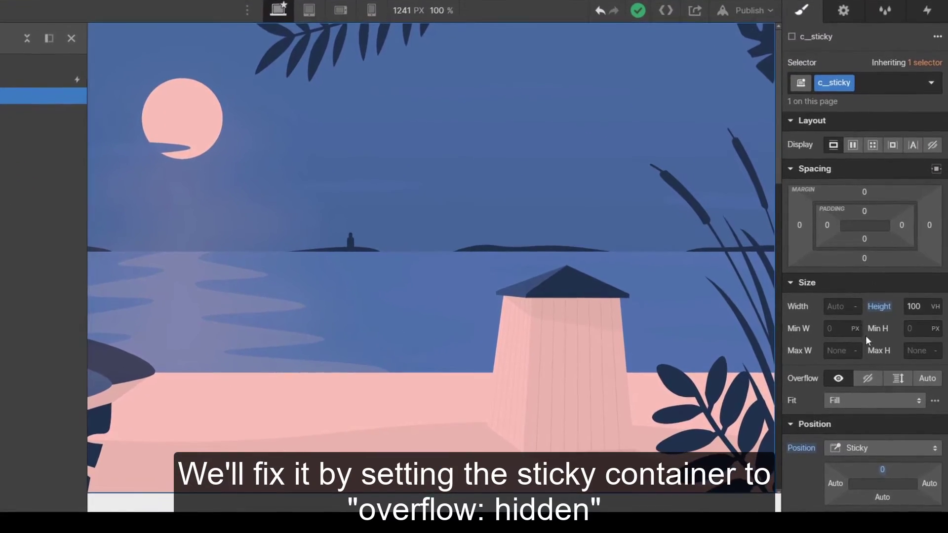
click(870, 378)
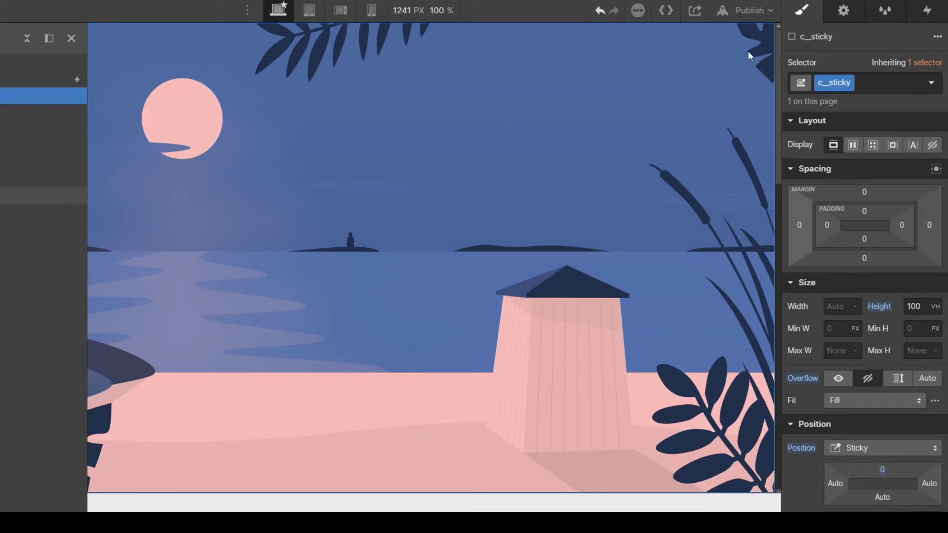
Publish the site to hanko-tutorial.webflow.io and open the live page.
click(748, 12)
click(722, 182)
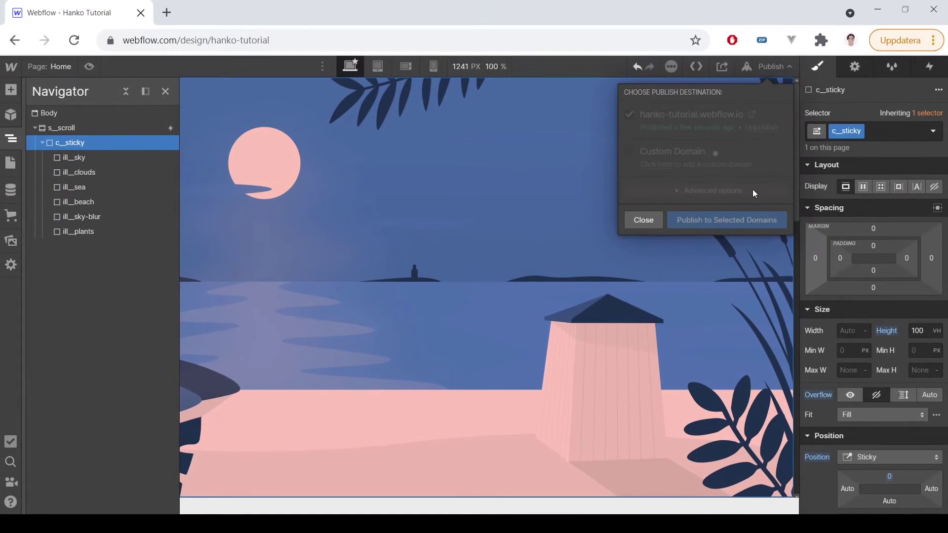
click(751, 114)
Examine the live page for horizontal overflow and check the parallax effect along its whole scroll length.
scroll(675, 155, down, 10)
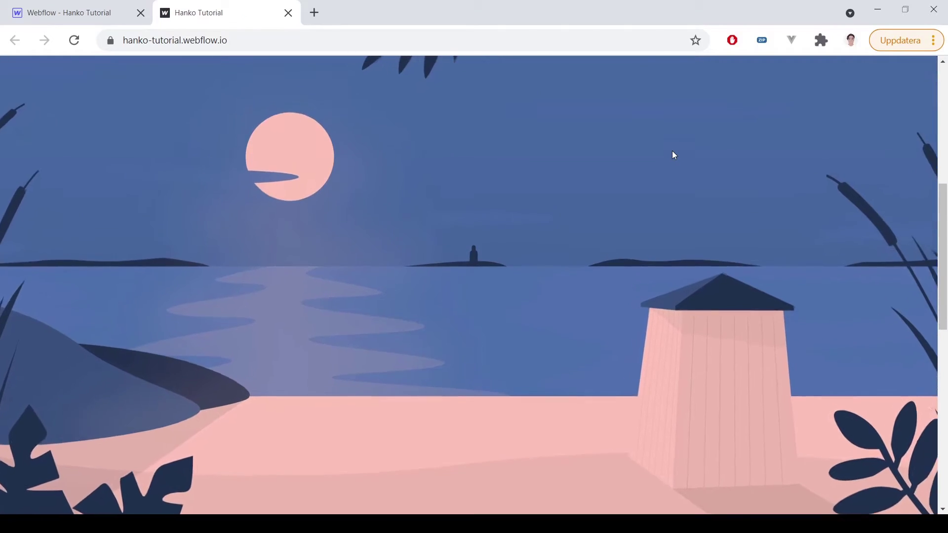
scroll(675, 155, up, 3)
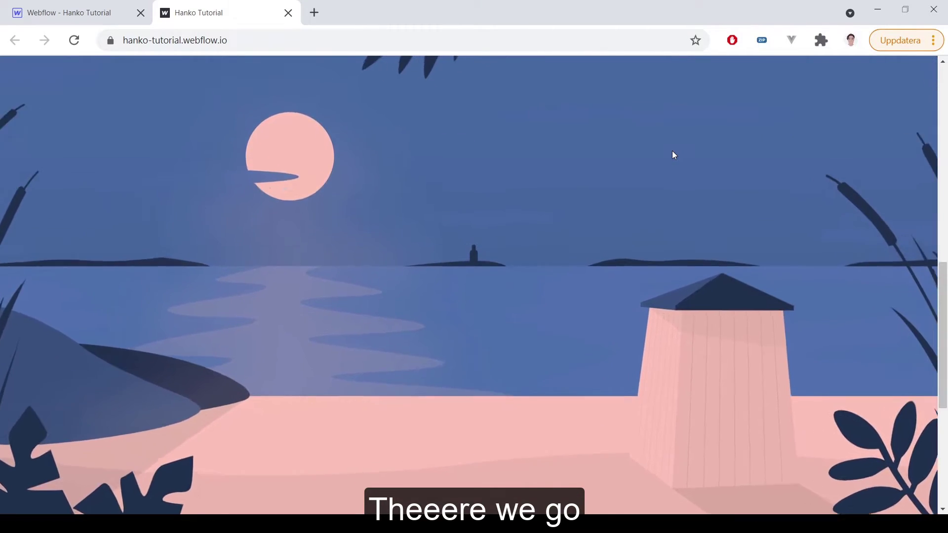
scroll(675, 155, down, 2)
scroll(674, 159, up, 3)
scroll(674, 158, down, 4)
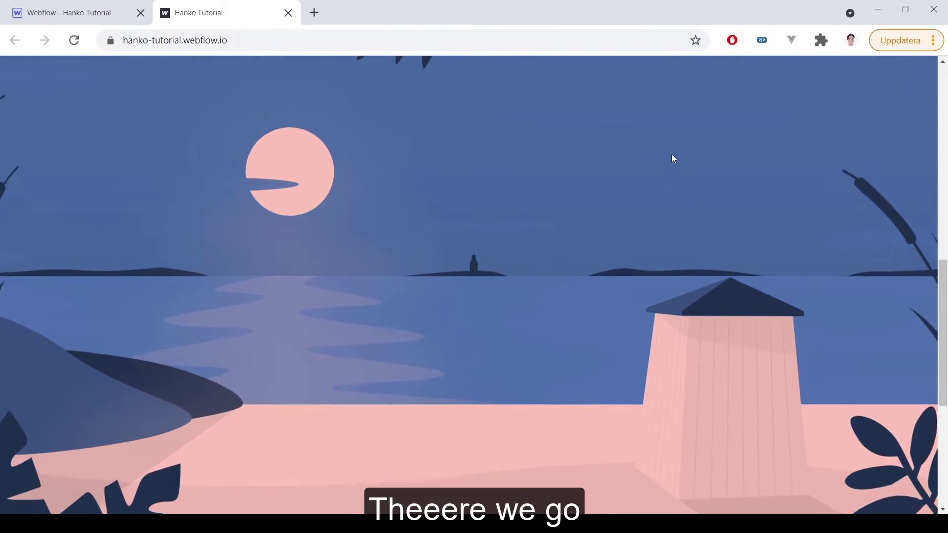
scroll(673, 158, up, 4)
scroll(674, 159, down, 5)
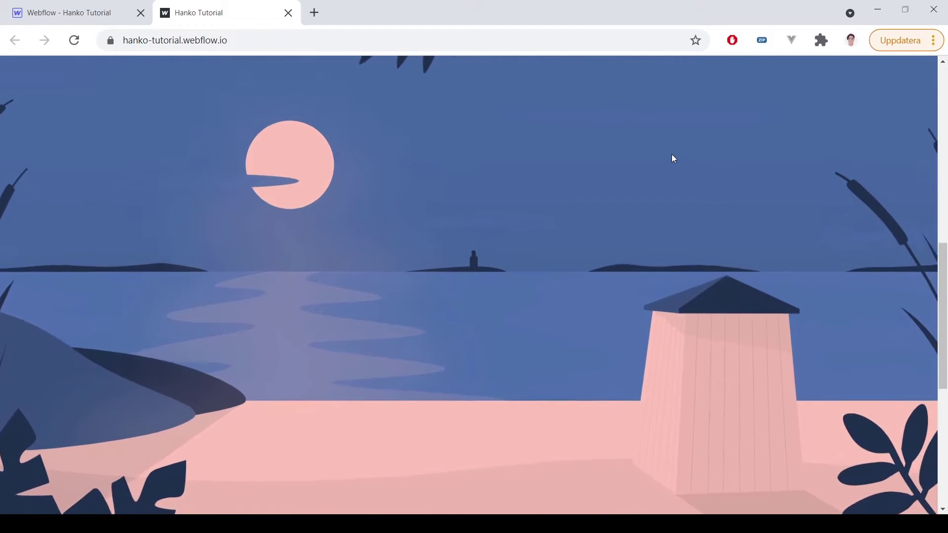
scroll(675, 159, up, 5)
scroll(675, 158, down, 8)
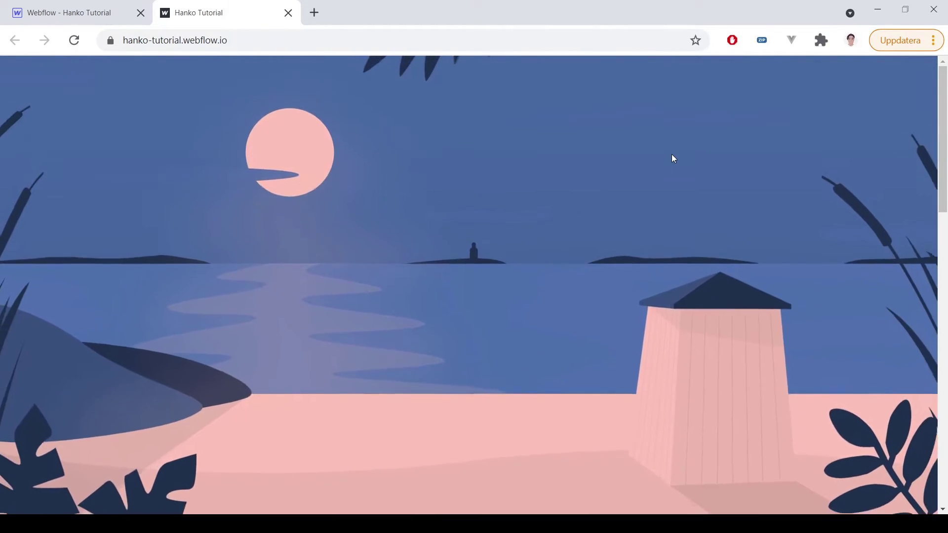
scroll(674, 161, up, 8)
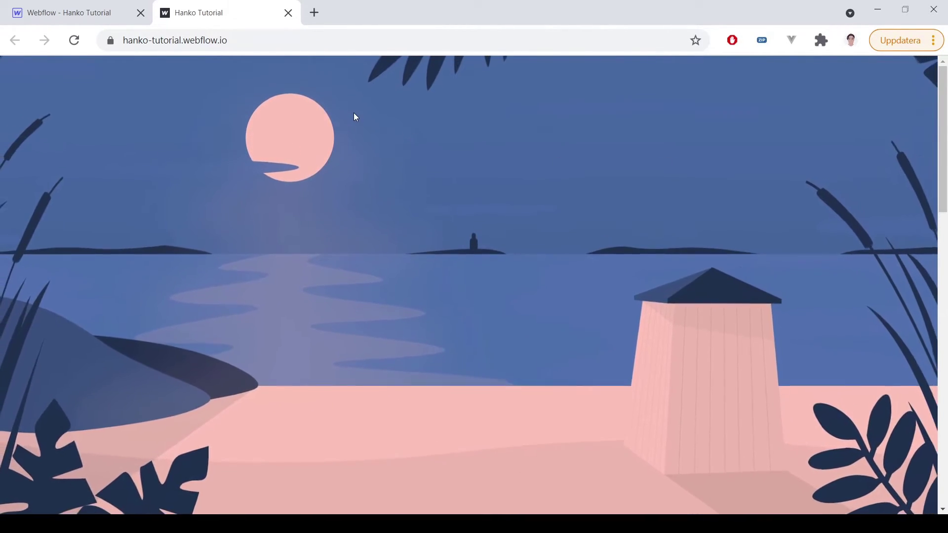
Back in the Designer, set the ill__beach background image position to 100% left and 100% top on the Tablet breakpoint.
click(118, 13)
click(295, 61)
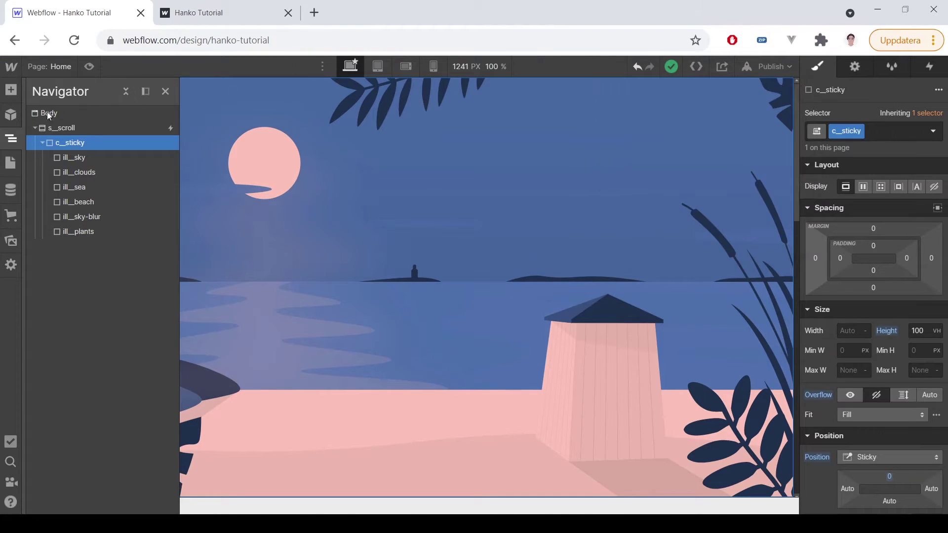
click(165, 91)
click(374, 67)
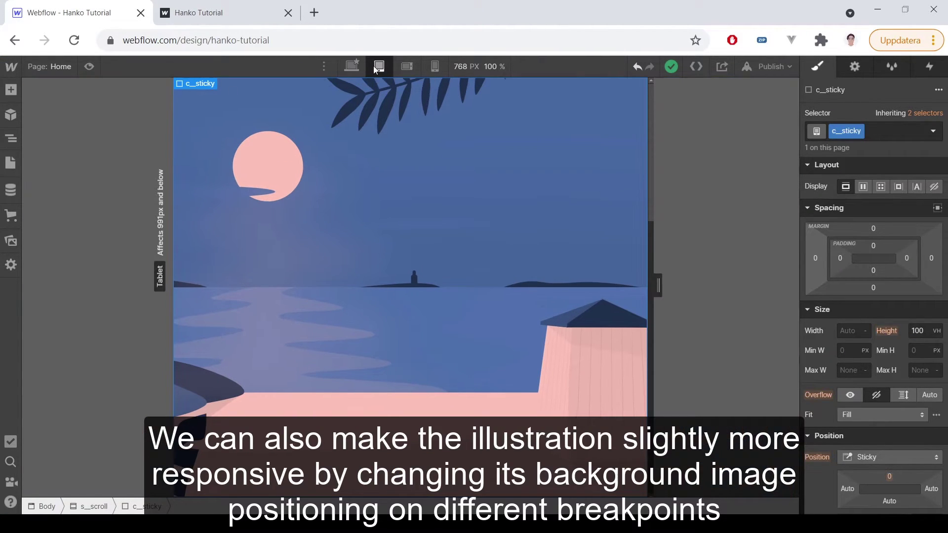
click(12, 141)
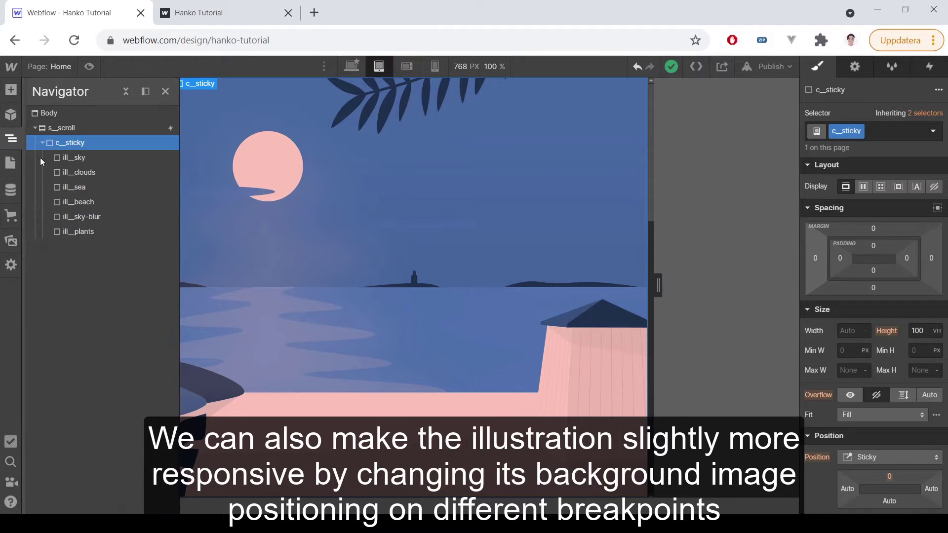
click(97, 200)
scroll(891, 353, down, 10)
scroll(889, 308, up, 3)
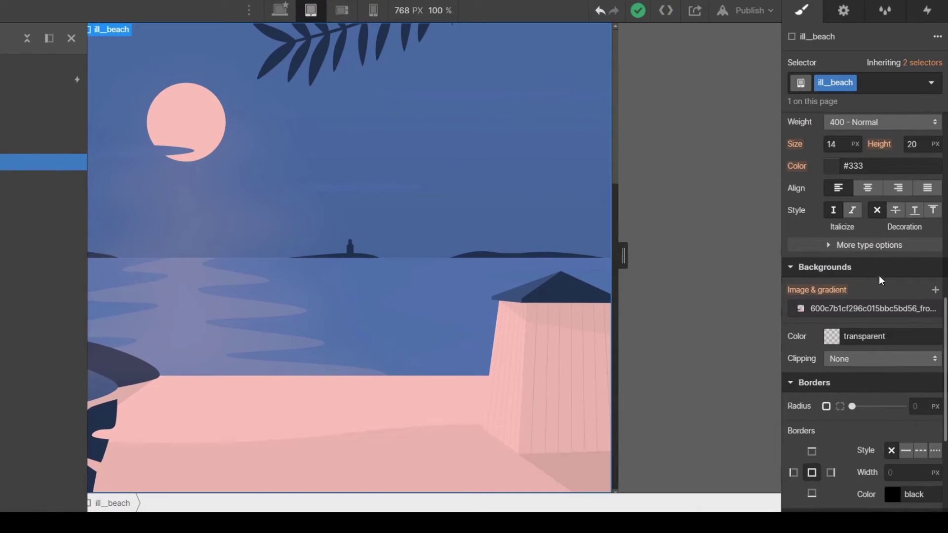
click(879, 309)
click(858, 233)
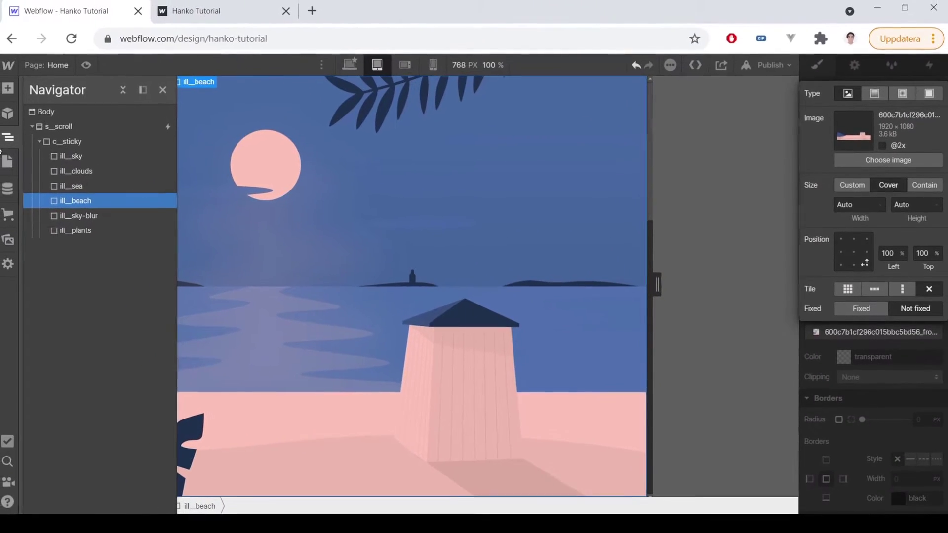
click(5, 140)
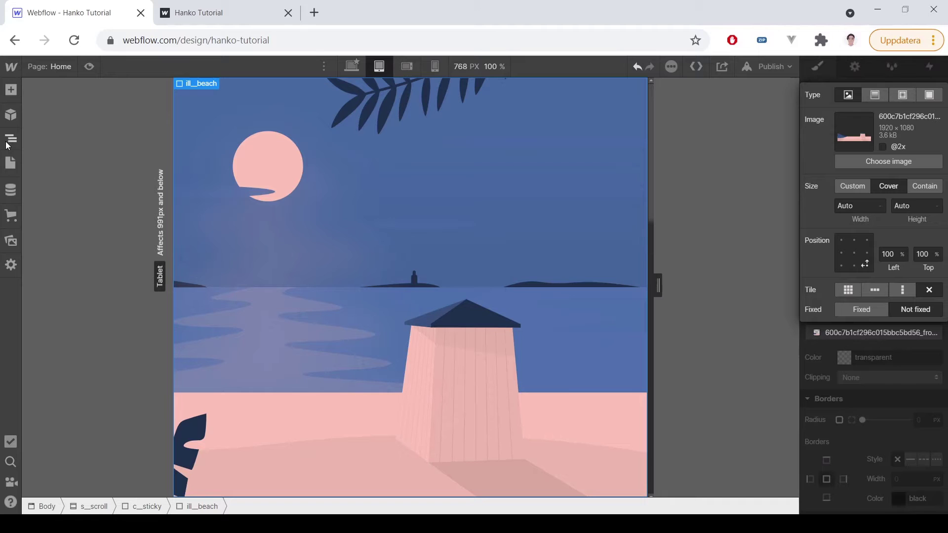
On the Mobile (L) breakpoint, set the ill__sky background image position to 0% left and 50% top.
click(406, 66)
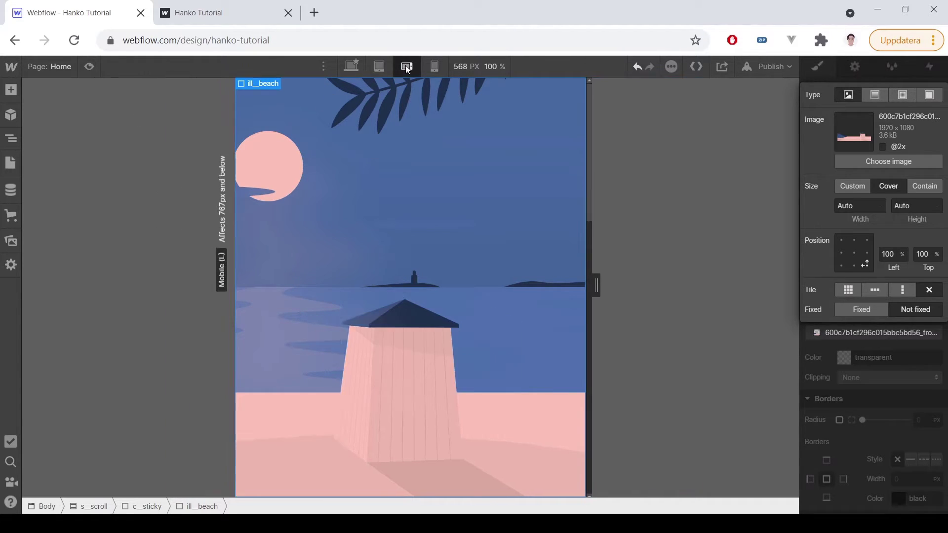
click(10, 141)
click(93, 188)
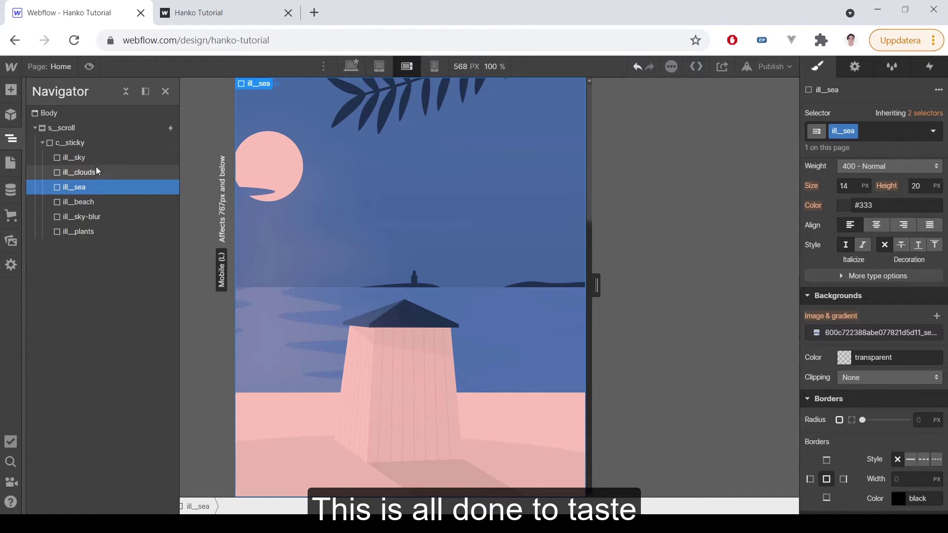
click(76, 157)
click(880, 314)
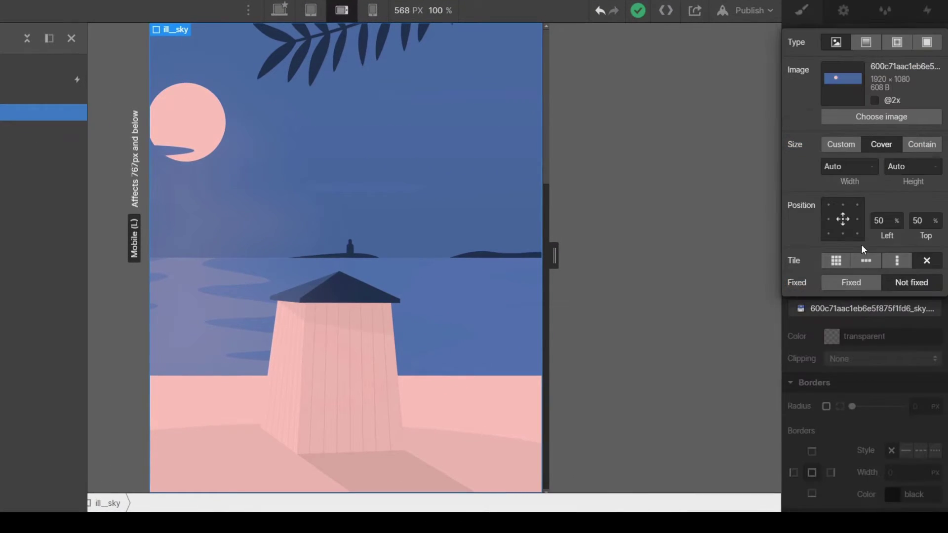
click(859, 221)
click(829, 220)
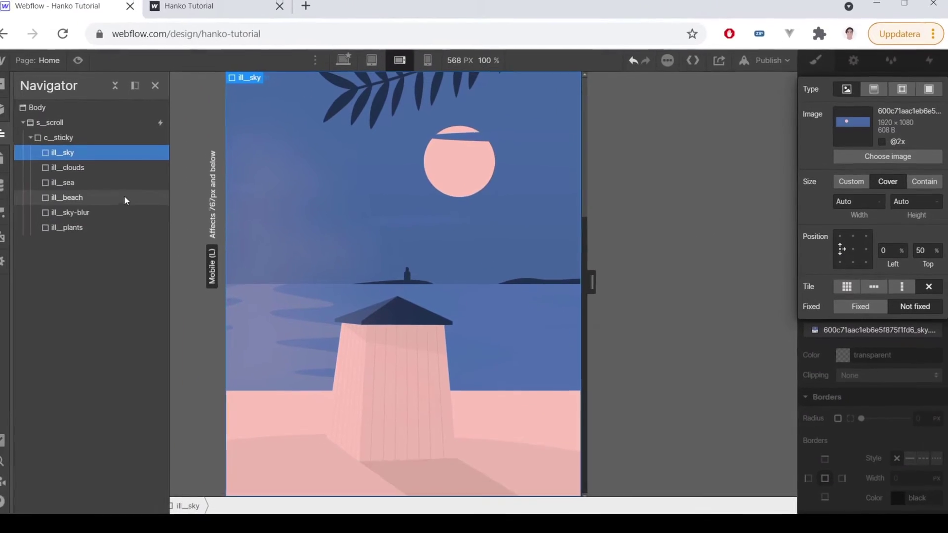
Set the ill__sky-blur background image position to 0% left and 50% top on the Mobile (L) breakpoint.
click(18, 180)
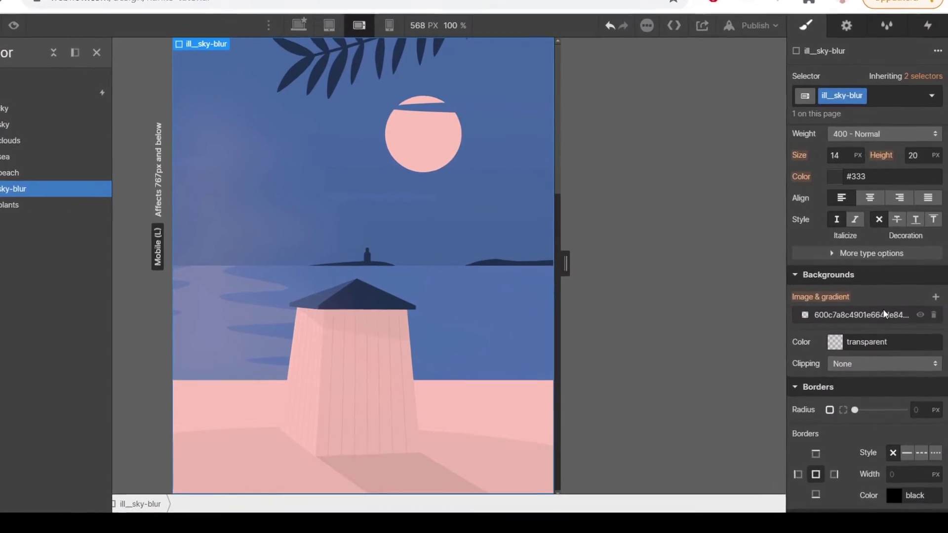
click(880, 330)
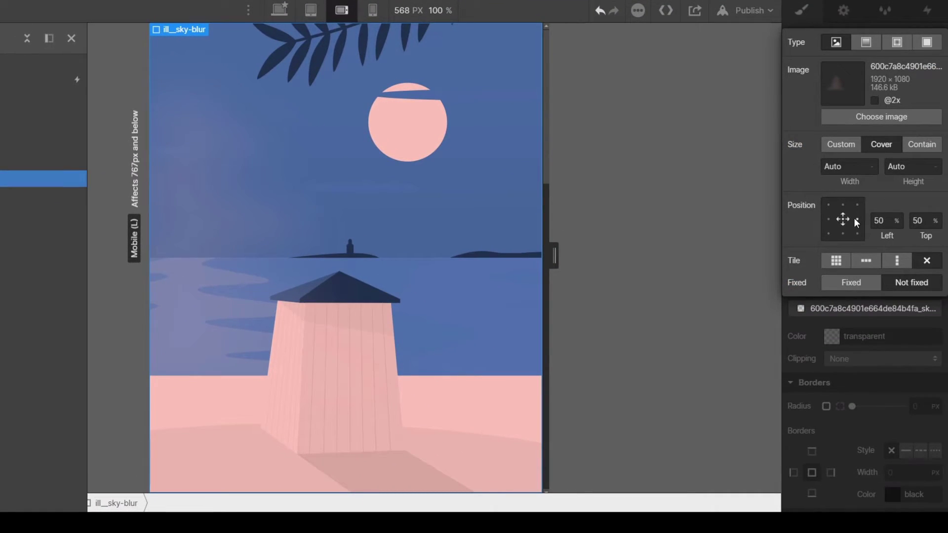
click(867, 255)
click(831, 219)
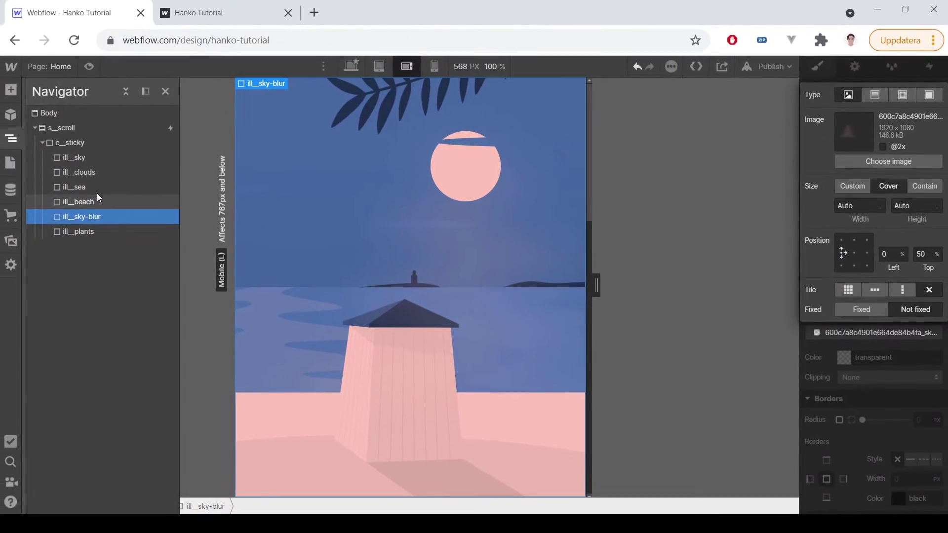
Adjust the left position of the ill__sky background image by trial on Mobile (L), ending at 30%.
click(97, 158)
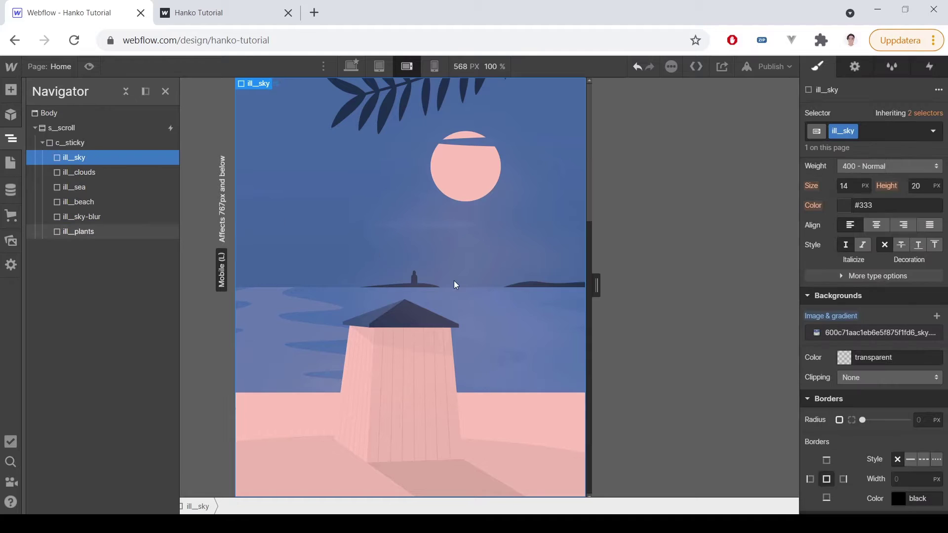
click(872, 333)
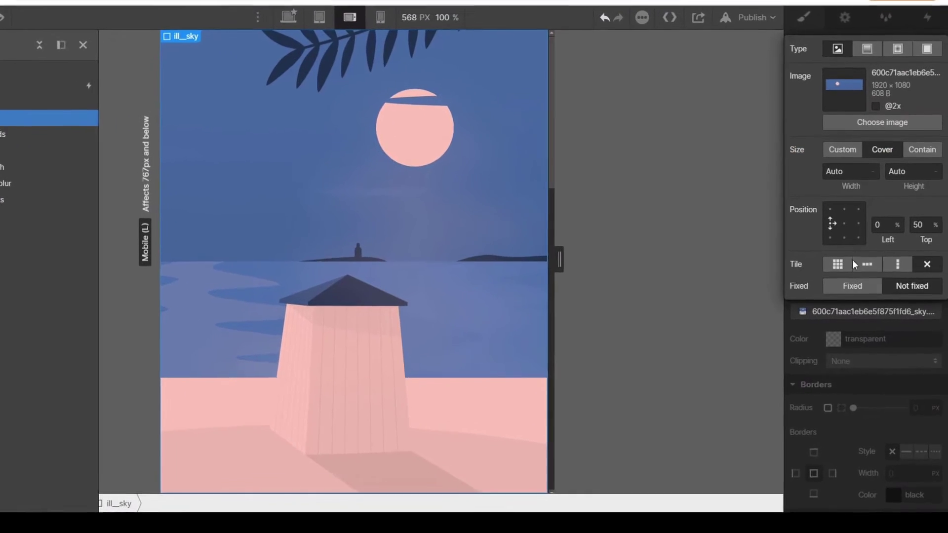
click(885, 222)
text(20)
key(Tab)
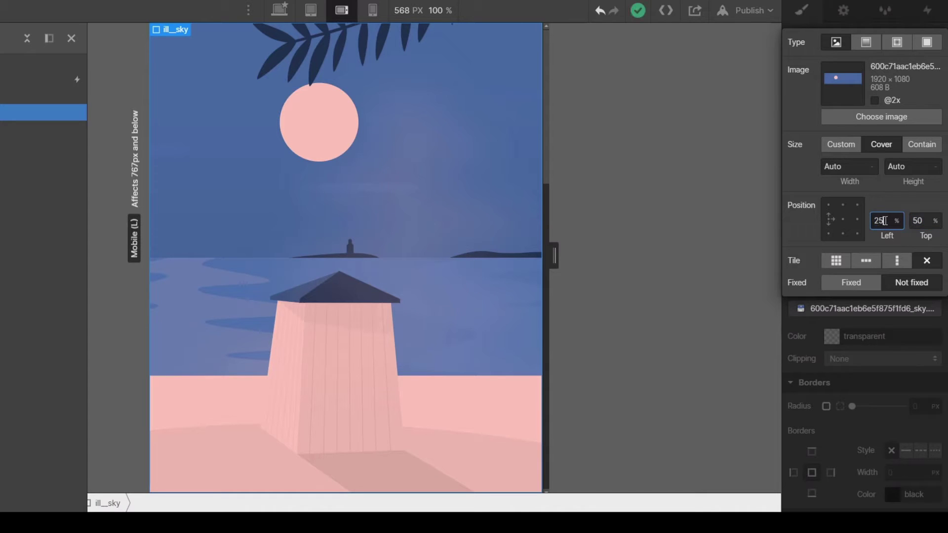
key(Tab)
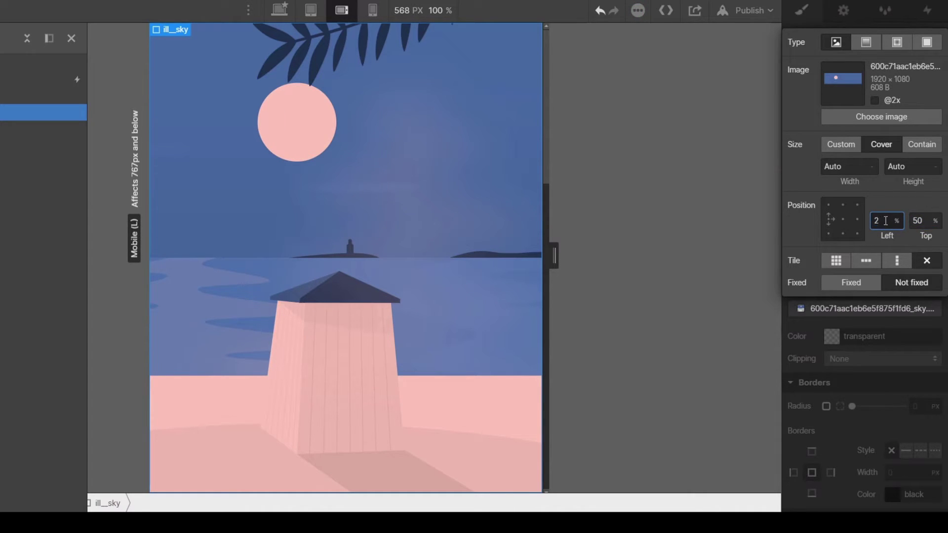
click(885, 221)
text(30)
key(Tab)
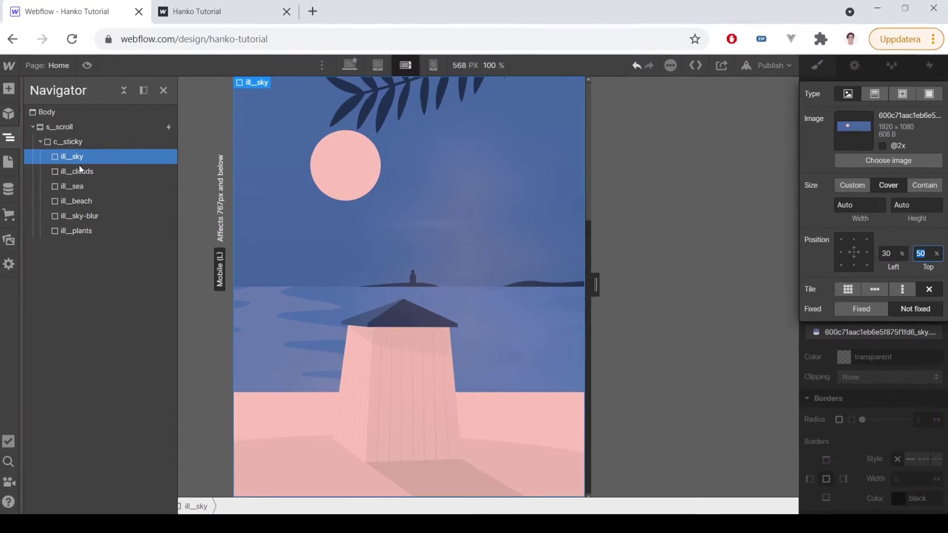
Set the left position of the ill__beach background image on Mobile (L) to 95%, then refine it to 85%.
click(95, 206)
click(871, 333)
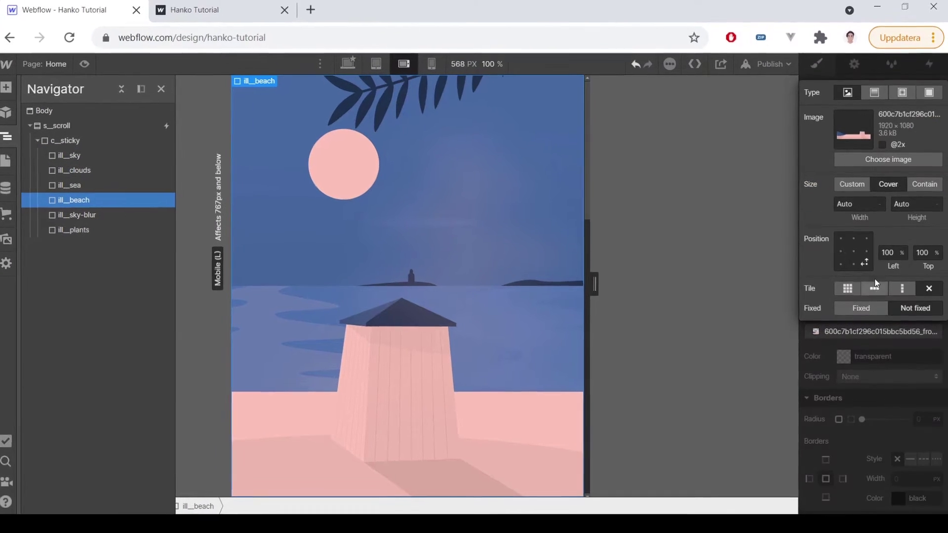
click(929, 230)
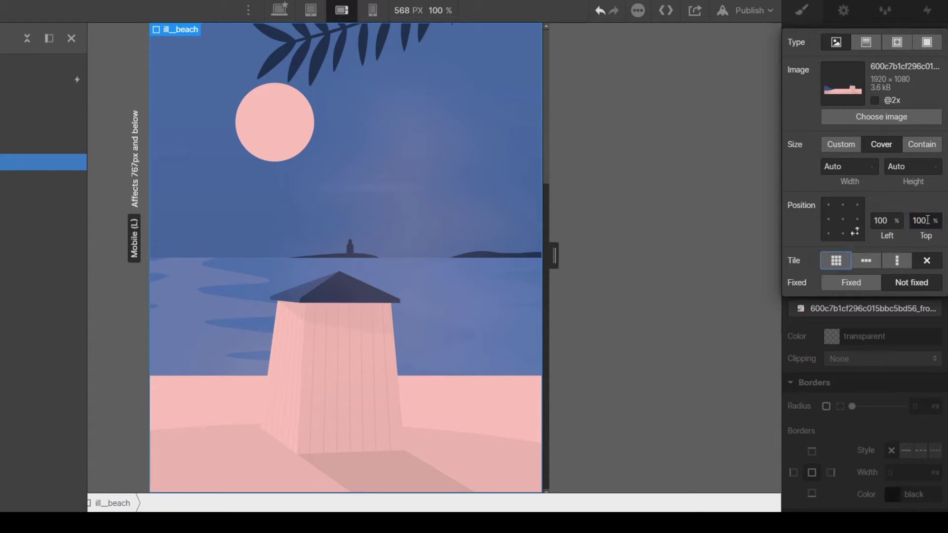
click(878, 220)
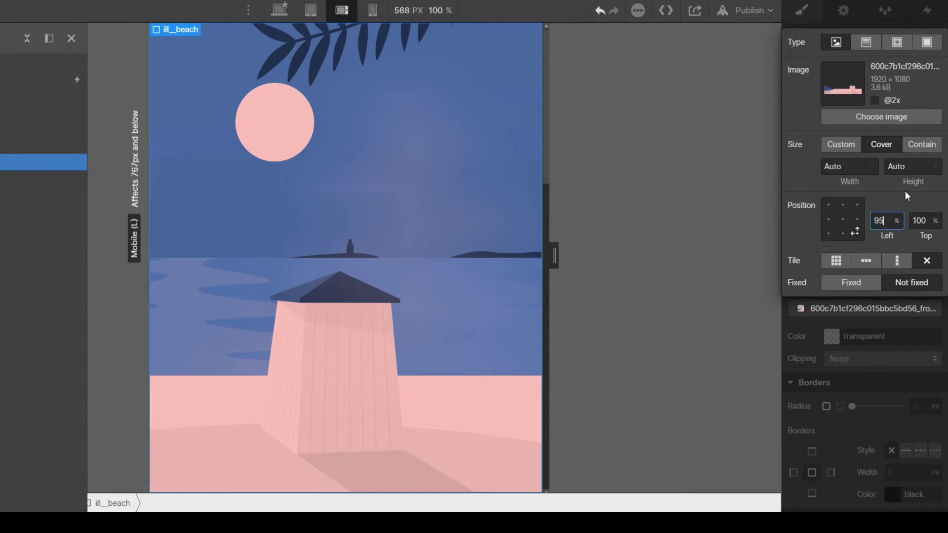
key(Tab)
click(886, 214)
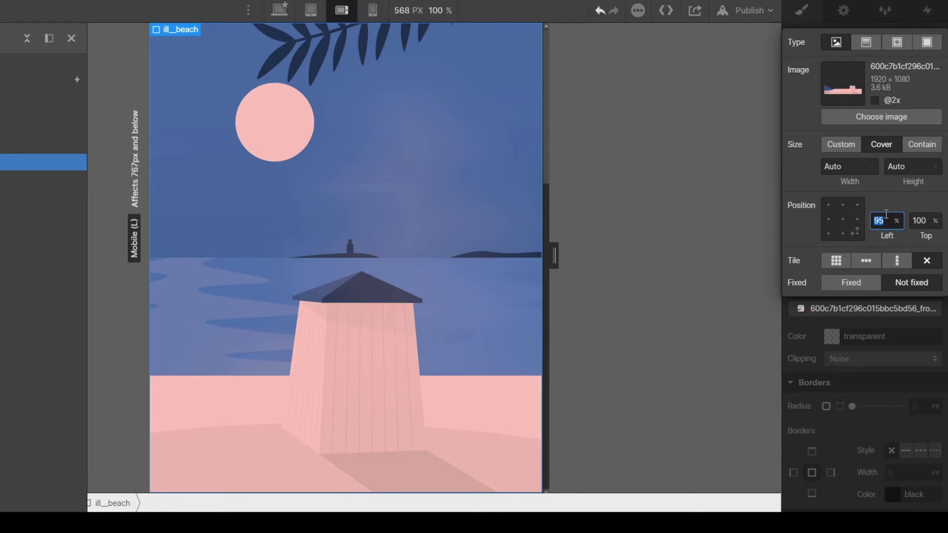
key(Tab)
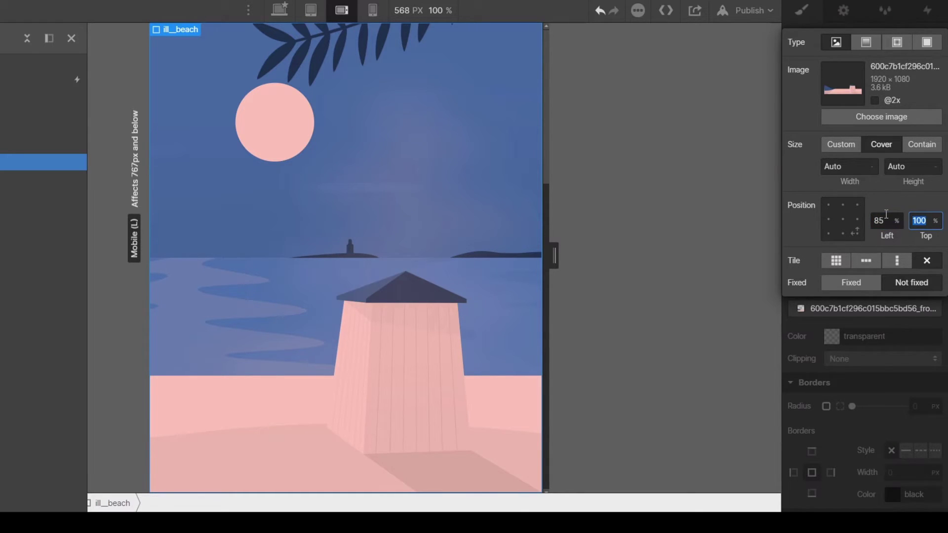
click(883, 396)
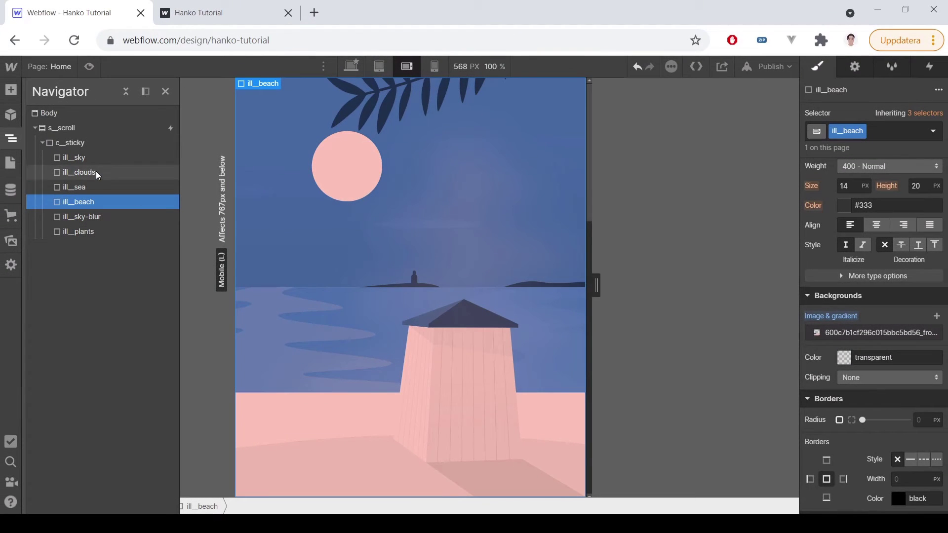
Set the left position of the ill__sky-blur background image on Mobile (L) to 30%.
click(81, 217)
click(884, 333)
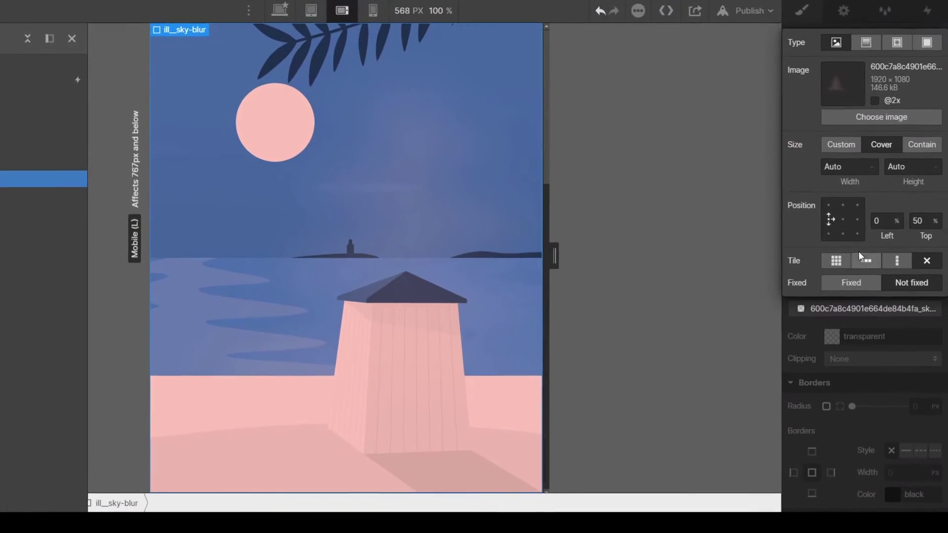
click(889, 223)
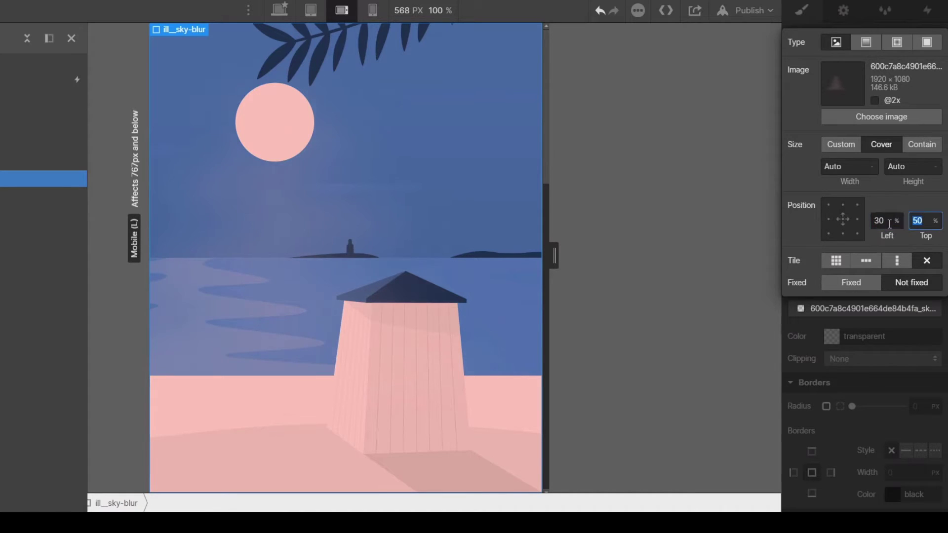
click(905, 341)
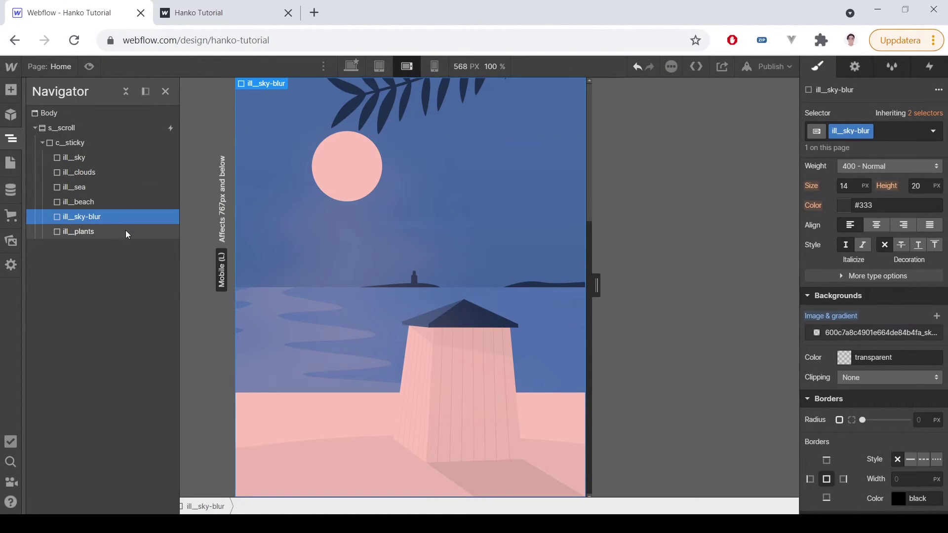
On the Mobile (P) breakpoint, adjust the left position of the ill__beach background image by trial, starting at 90% and ending at 83%.
click(435, 66)
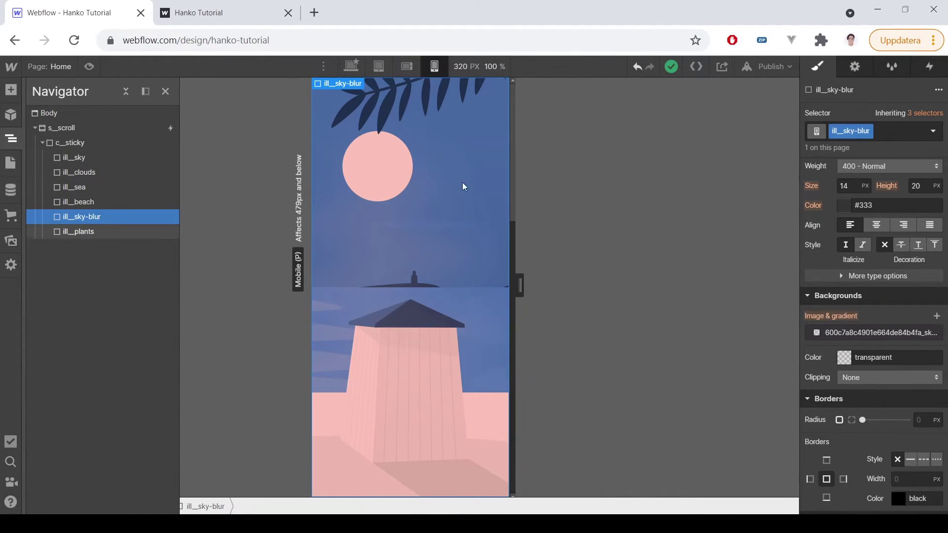
click(103, 203)
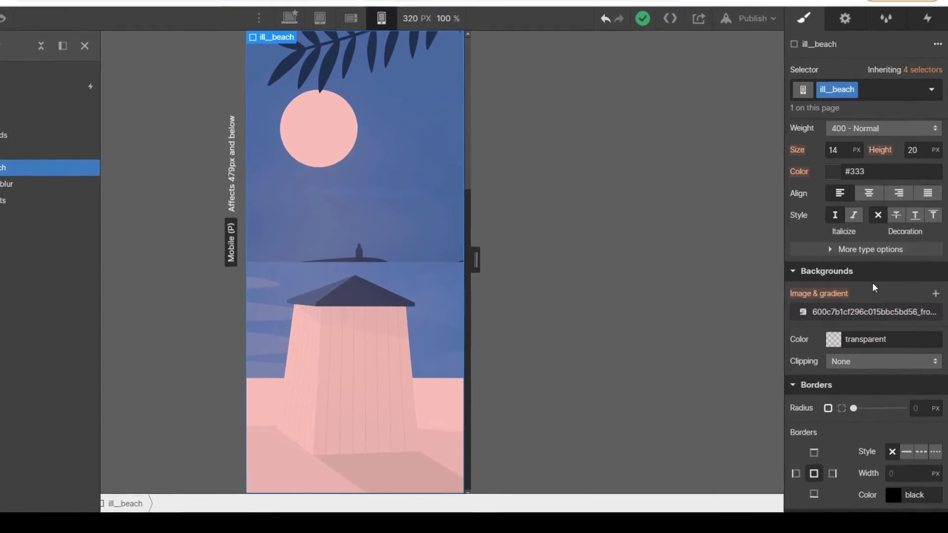
click(869, 312)
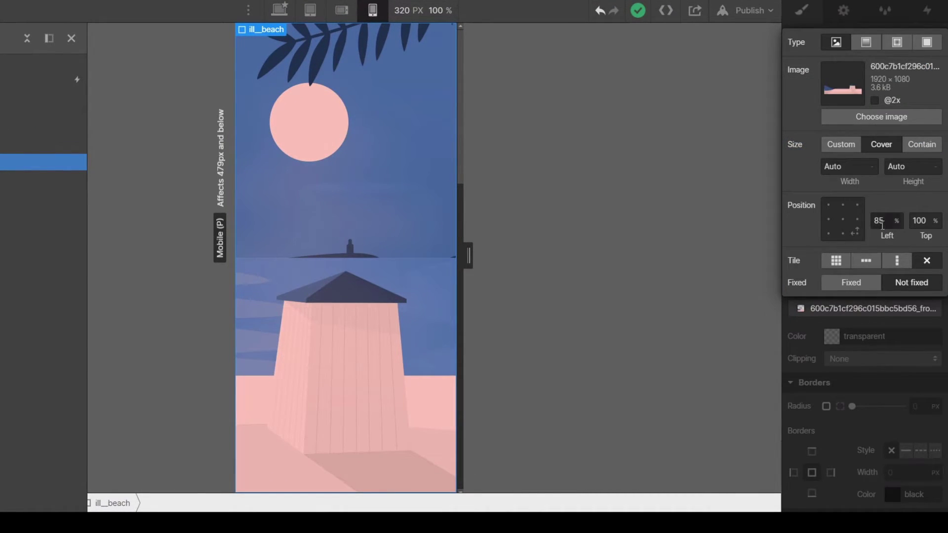
text(90)
key(Tab)
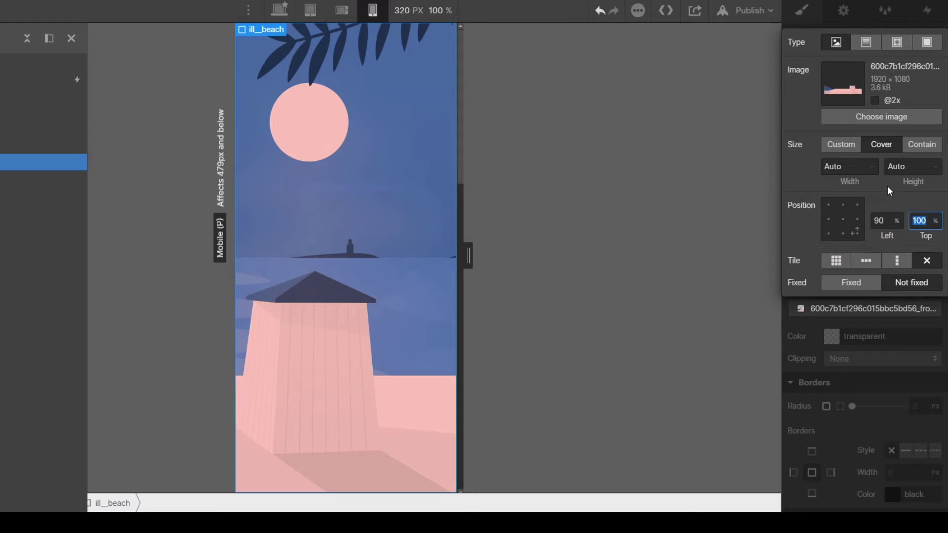
click(891, 217)
text(80)
key(Tab)
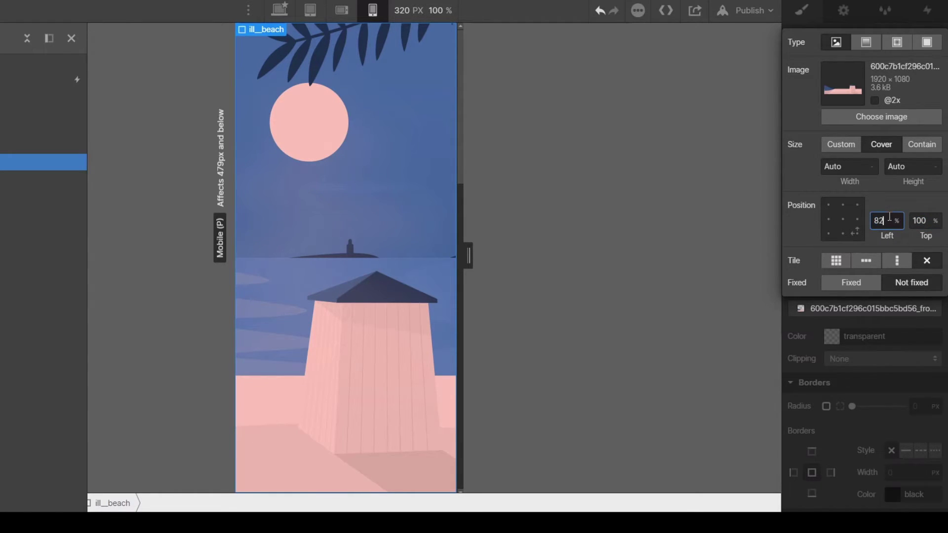
key(Tab)
key(shift+Tab)
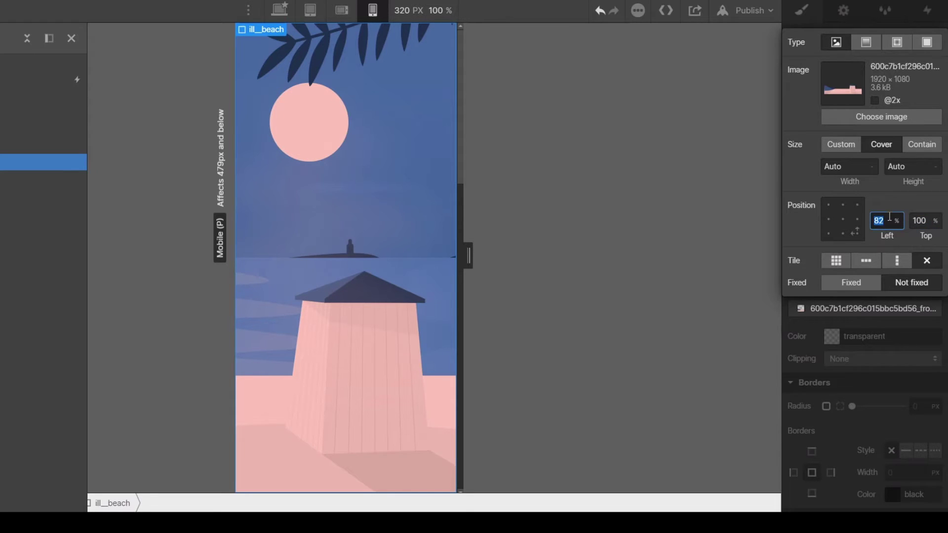
key(Tab)
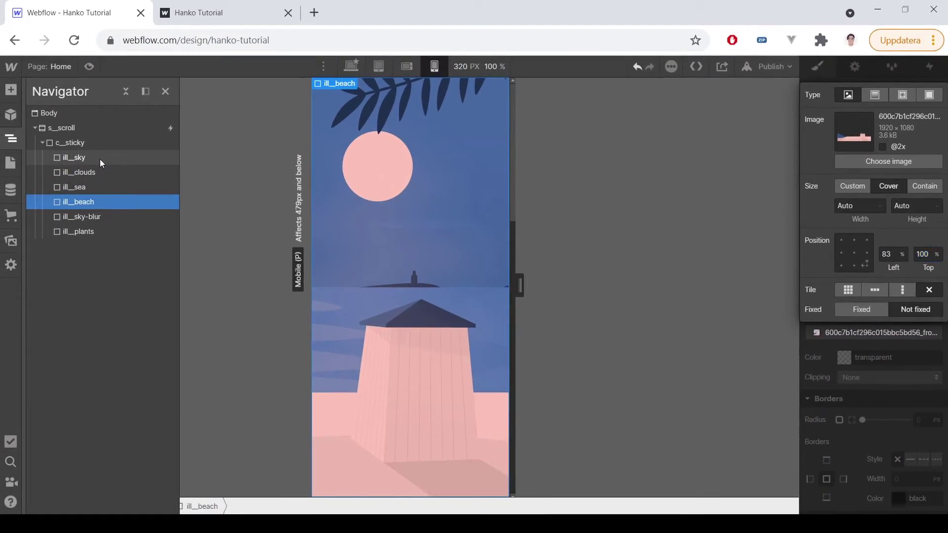
Adjust the left position of the ill__sky background image on Mobile (P), ending at 25%.
click(96, 157)
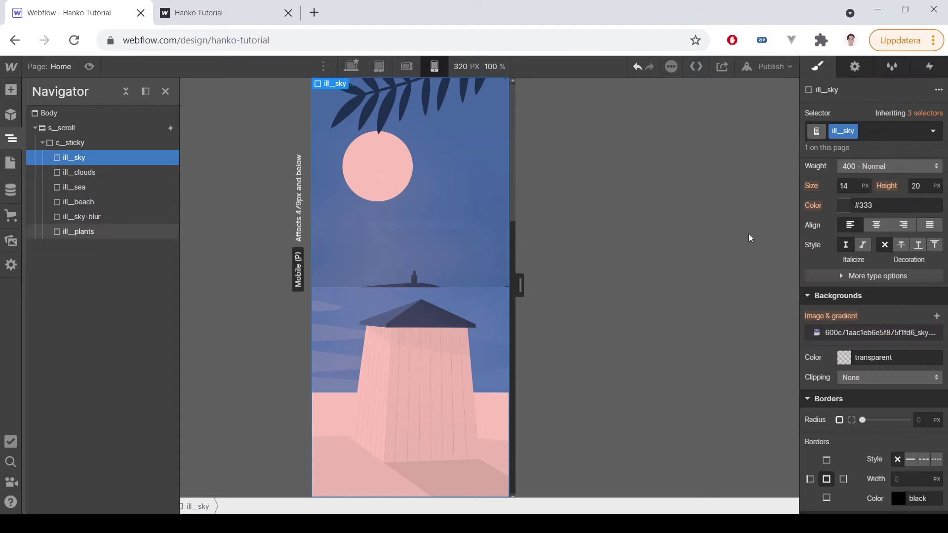
click(889, 333)
click(893, 254)
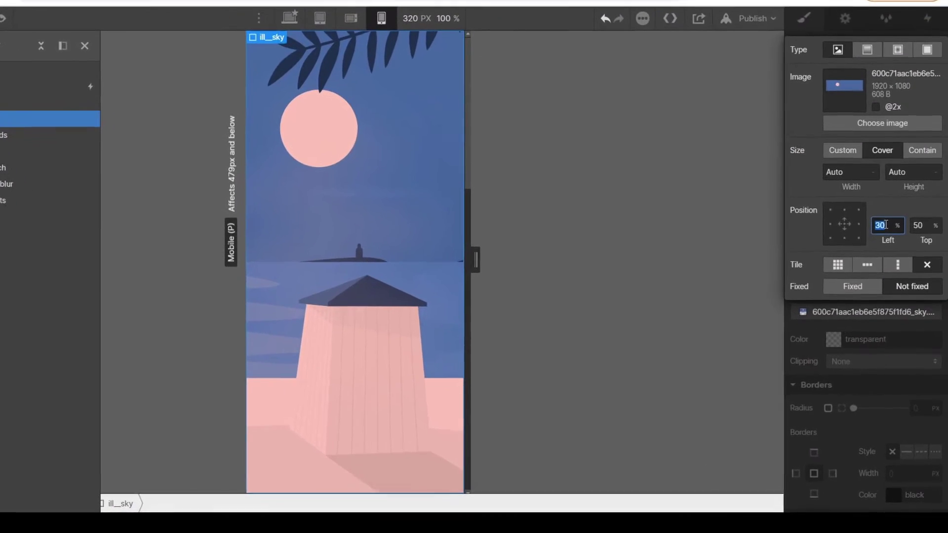
text(35)
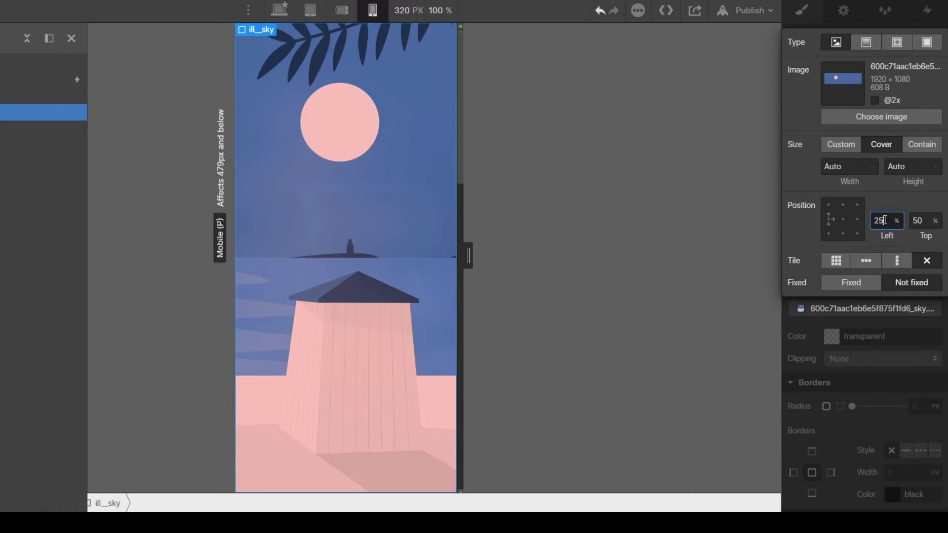
click(351, 194)
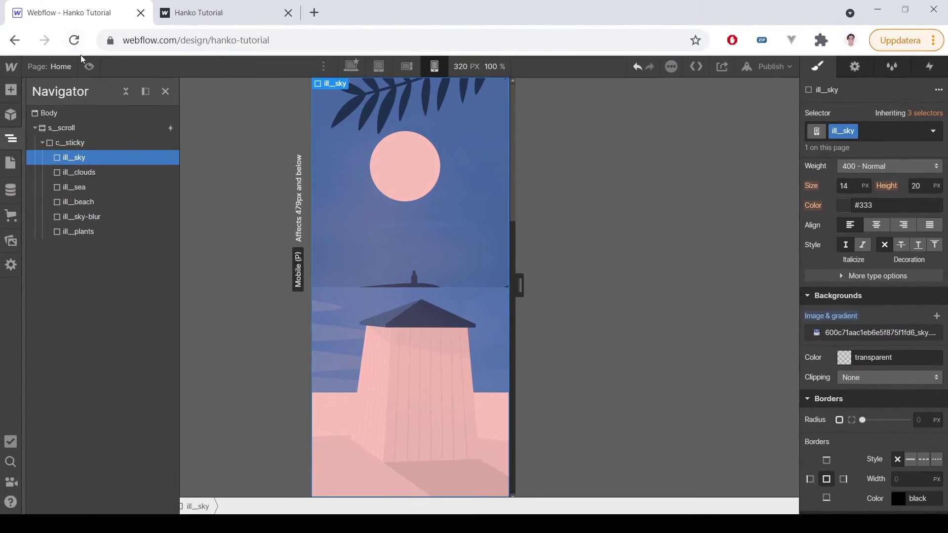
Preview the page at the Mobile (P) size, scroll through the parallax illustration, and return to editing.
click(89, 66)
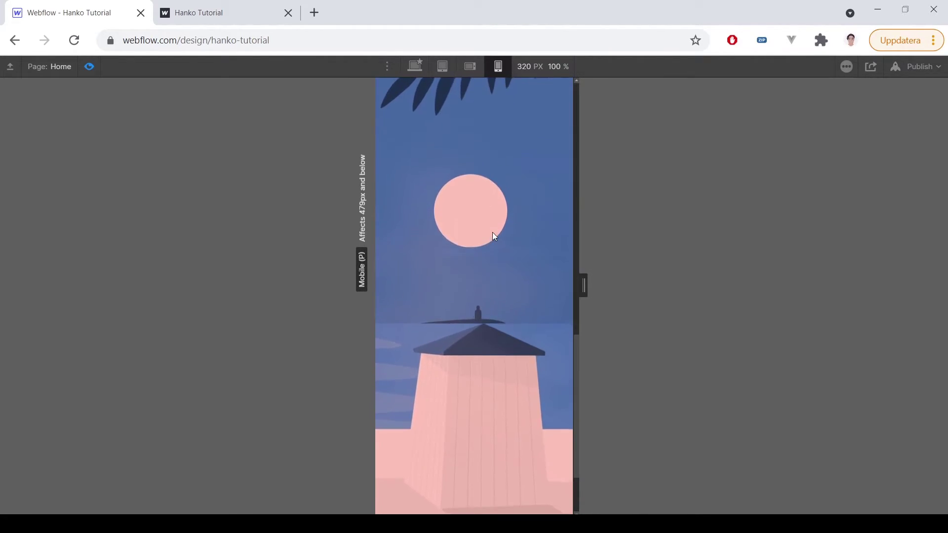
scroll(493, 232, down, 5)
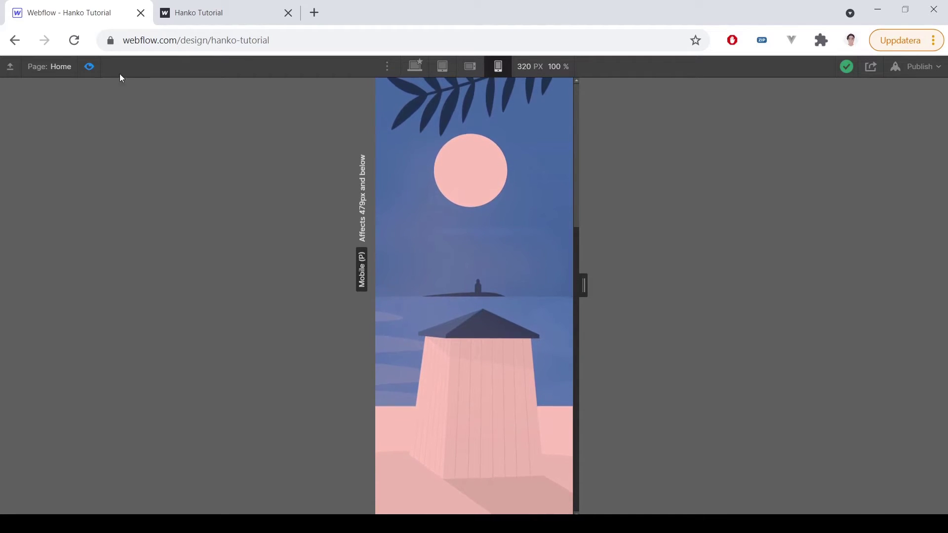
click(89, 67)
Adjust the left position of the ill__sea background image on Mobile (P), trying 35% and 45% and ending at 25%.
click(11, 139)
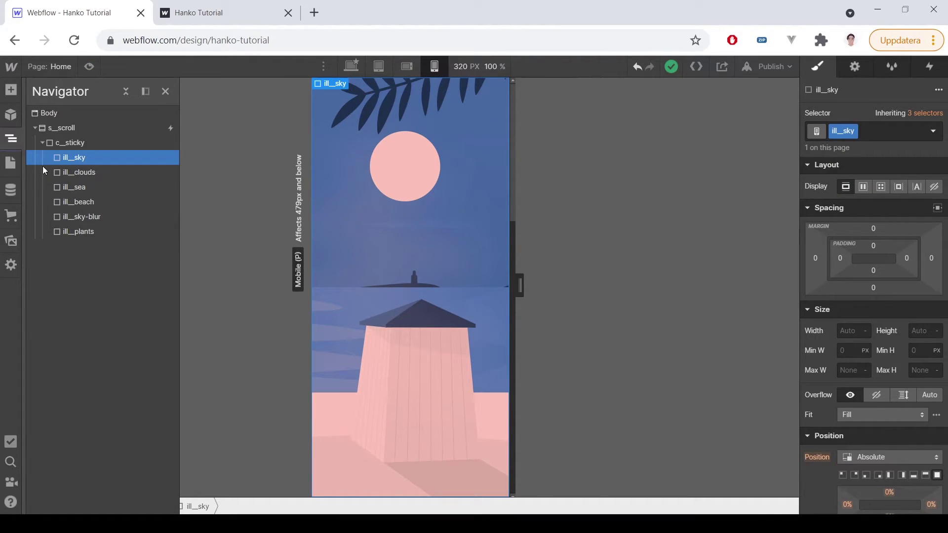
click(94, 188)
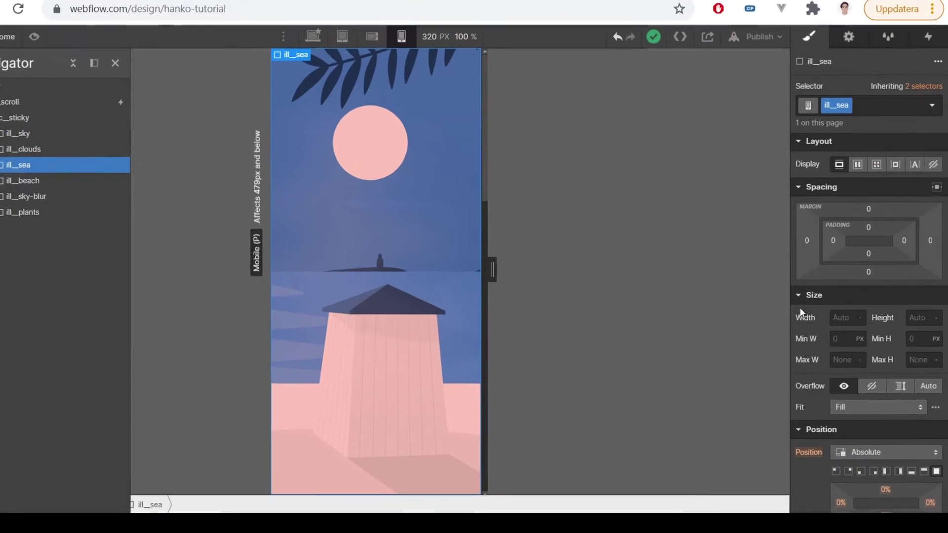
scroll(869, 341, down, 5)
click(870, 395)
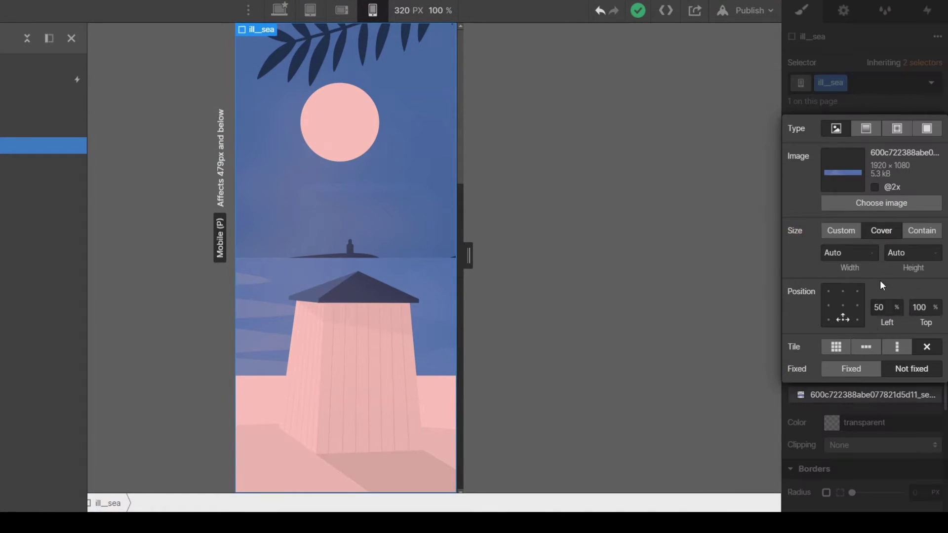
text(35)
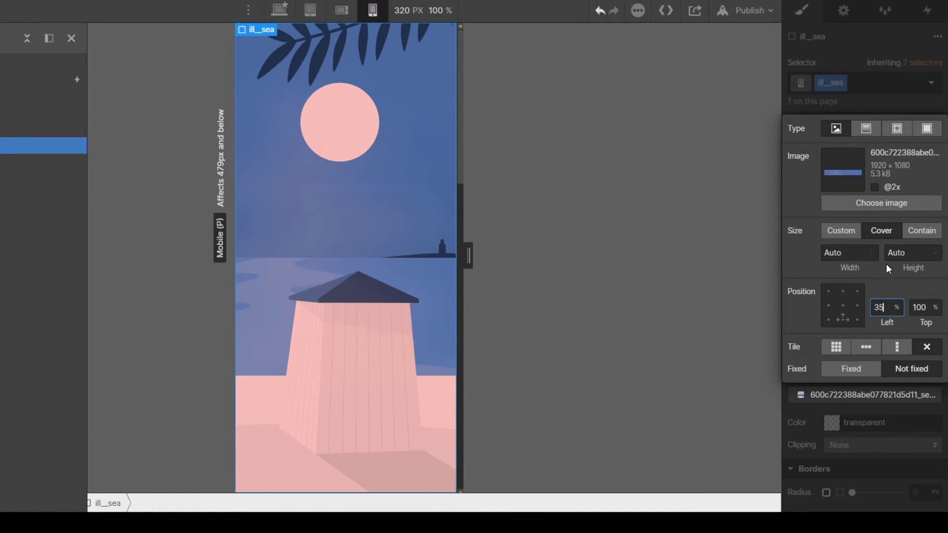
key(Return)
text(45)
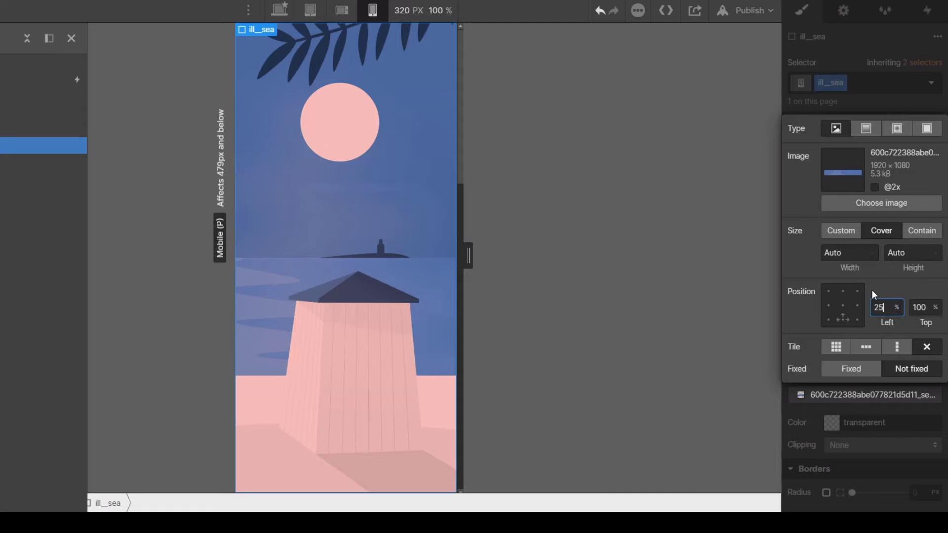
text(25)
click(870, 85)
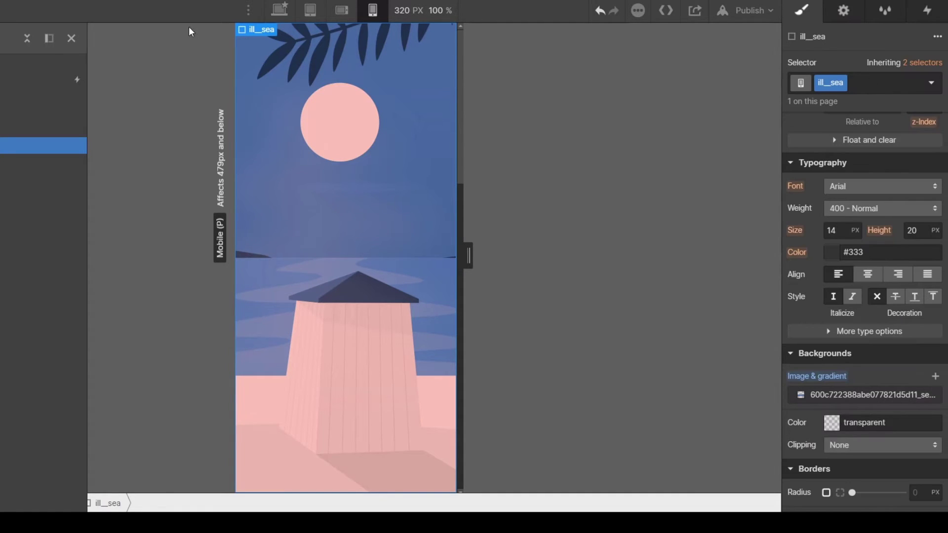
On the Mobile (L) breakpoint, try 35% as the left position of the ill__sea background image, then settle on 30%.
click(344, 11)
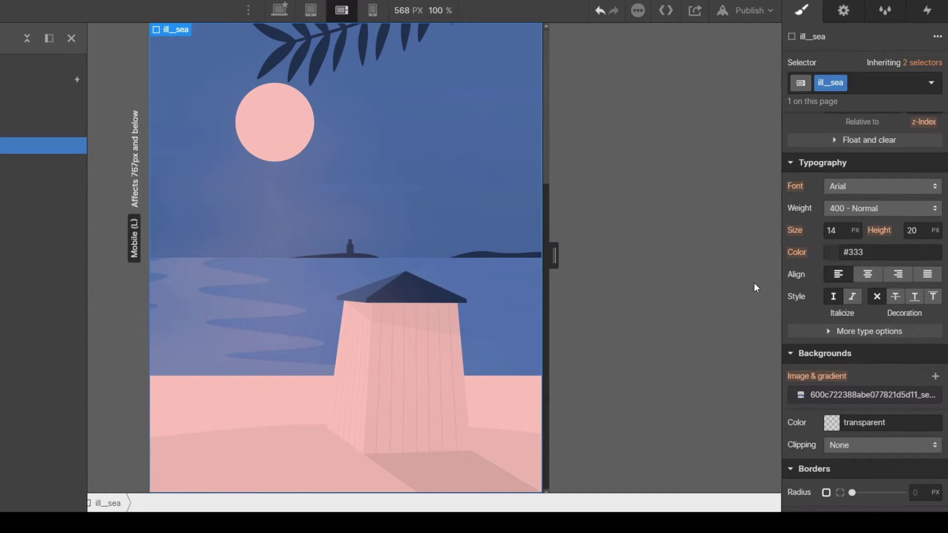
click(851, 395)
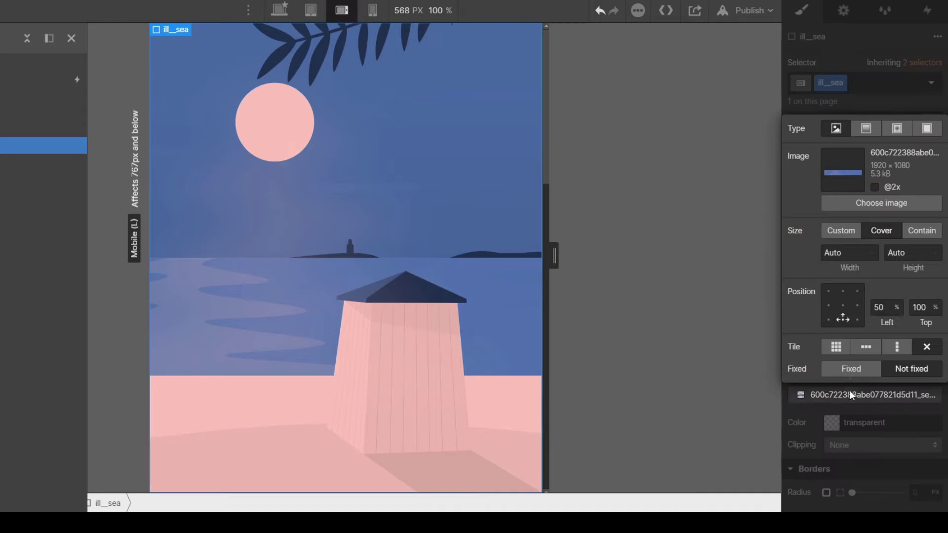
click(887, 306)
text(35)
double_click(887, 307)
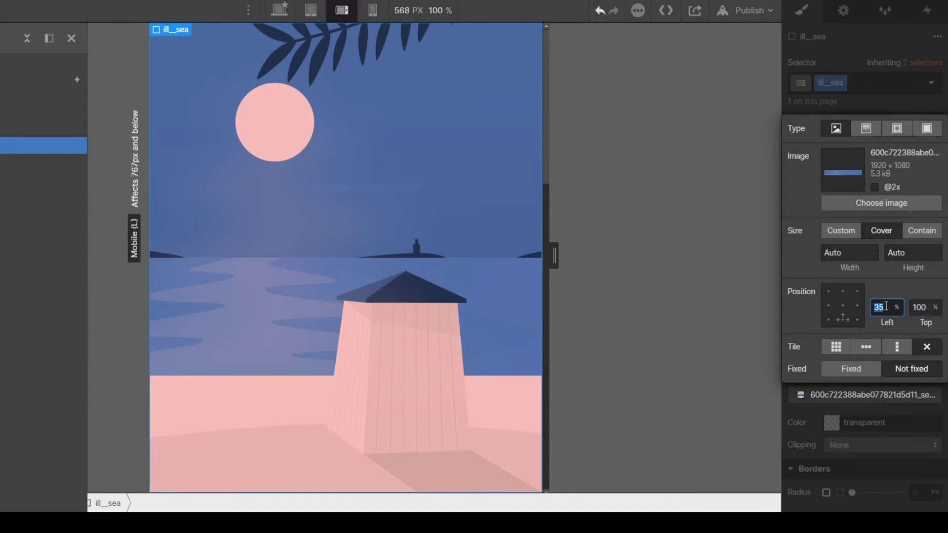
key(Tab)
double_click(887, 306)
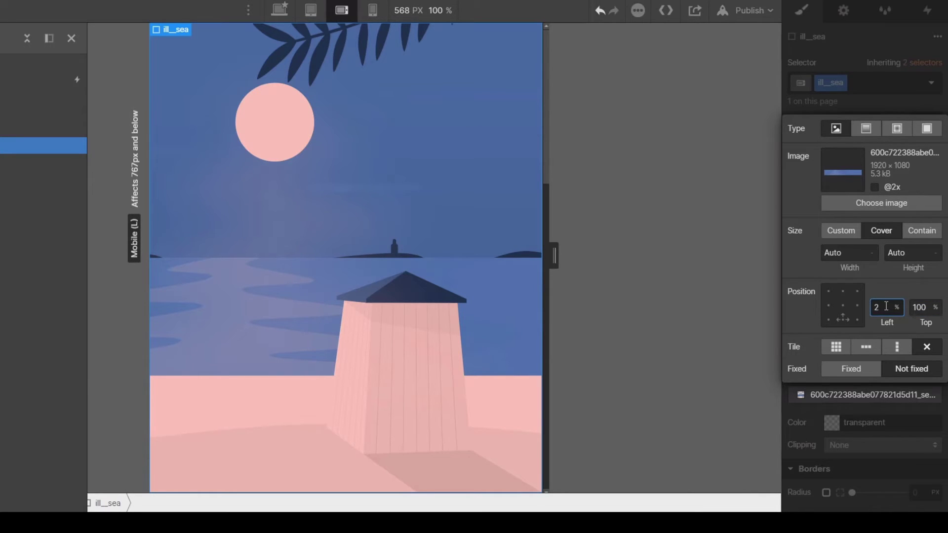
text(30)
key(Tab)
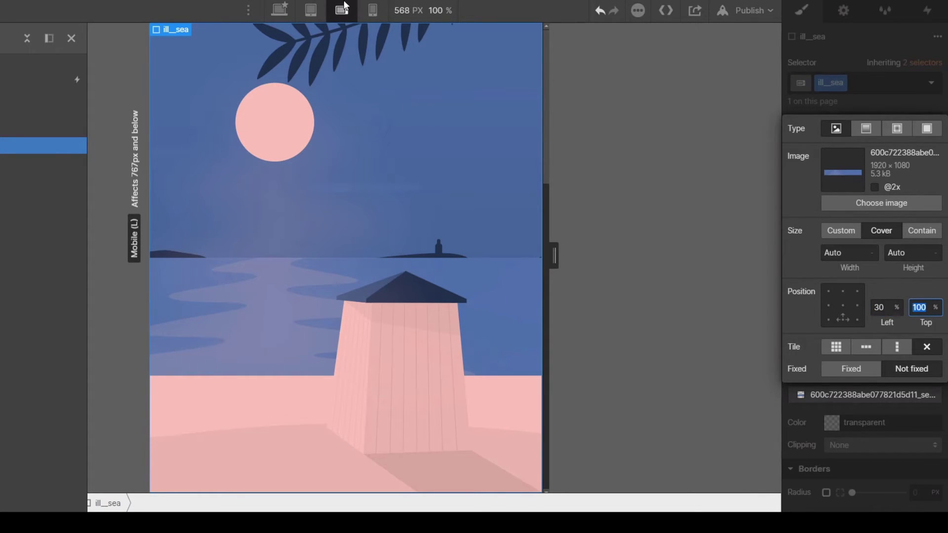
On the Tablet breakpoint, set the ill__plants background image position to 0% left and 100% top.
click(314, 11)
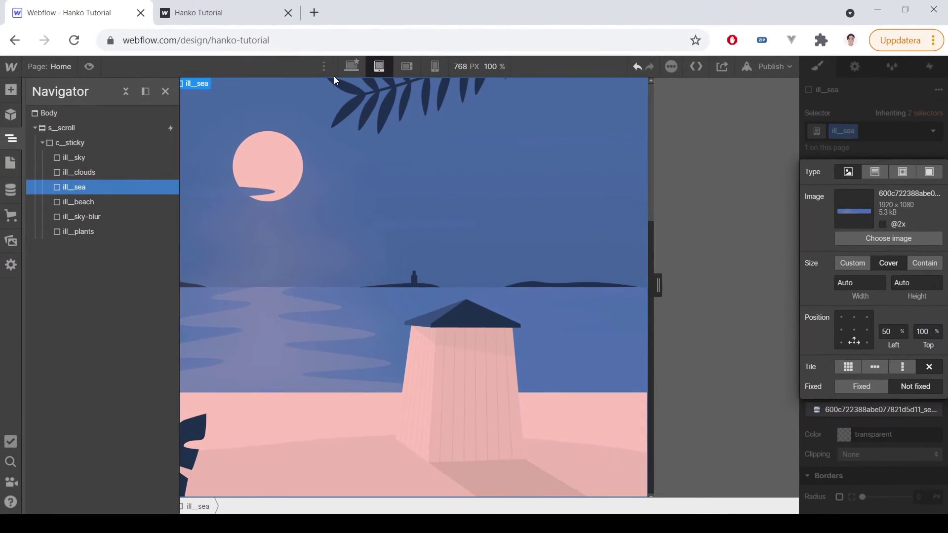
click(379, 67)
click(360, 66)
click(379, 66)
click(100, 232)
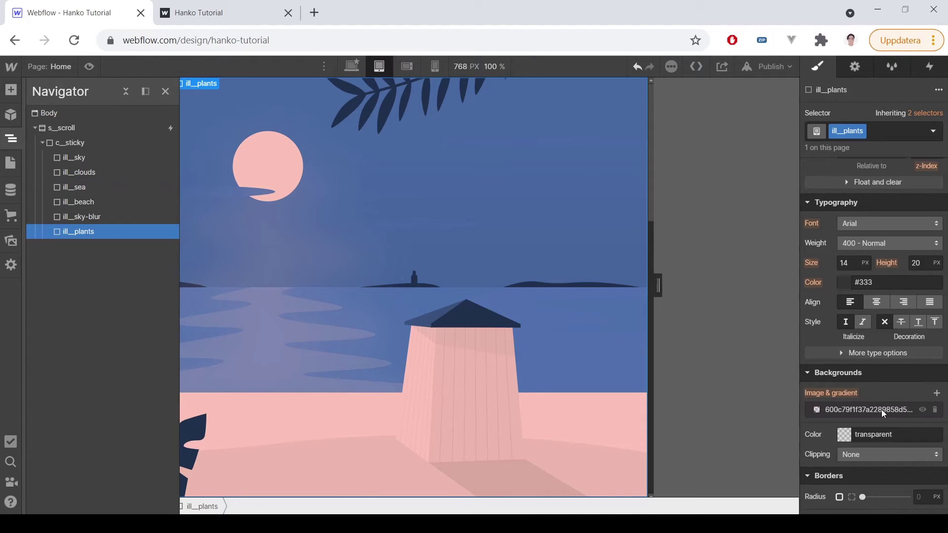
click(11, 138)
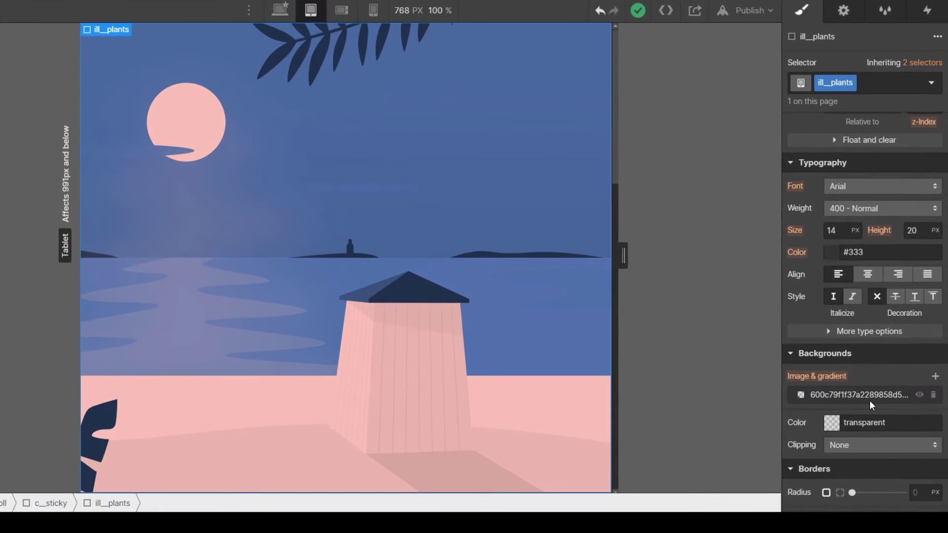
click(875, 411)
click(829, 320)
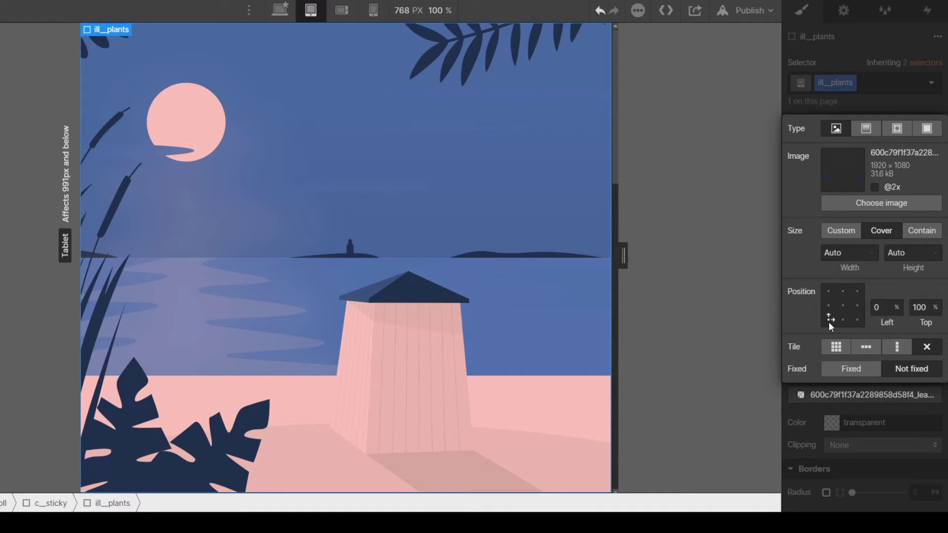
On Mobile (L), compare bottom positions for the ill__plants background image, settle on 50% left and 100% top, and check Mobile (P).
click(343, 11)
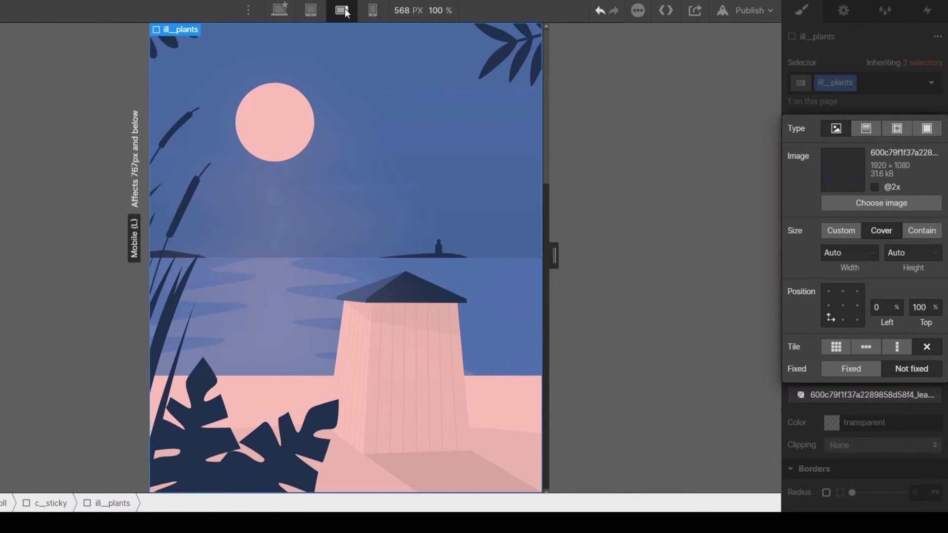
click(844, 320)
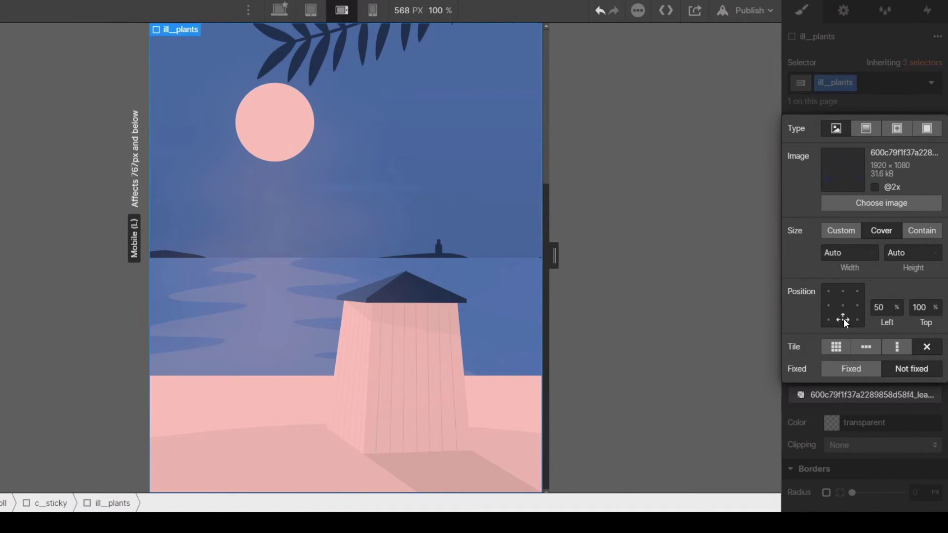
click(856, 319)
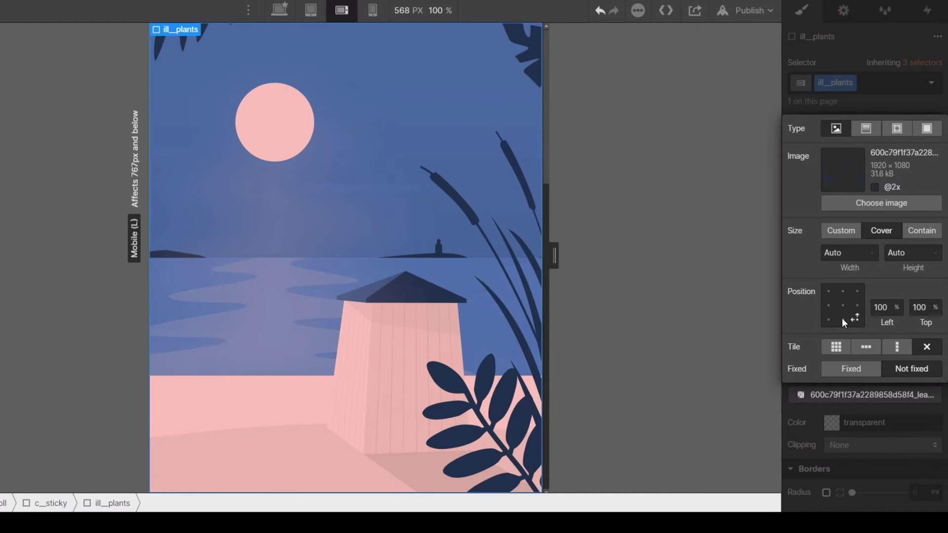
click(843, 319)
click(374, 10)
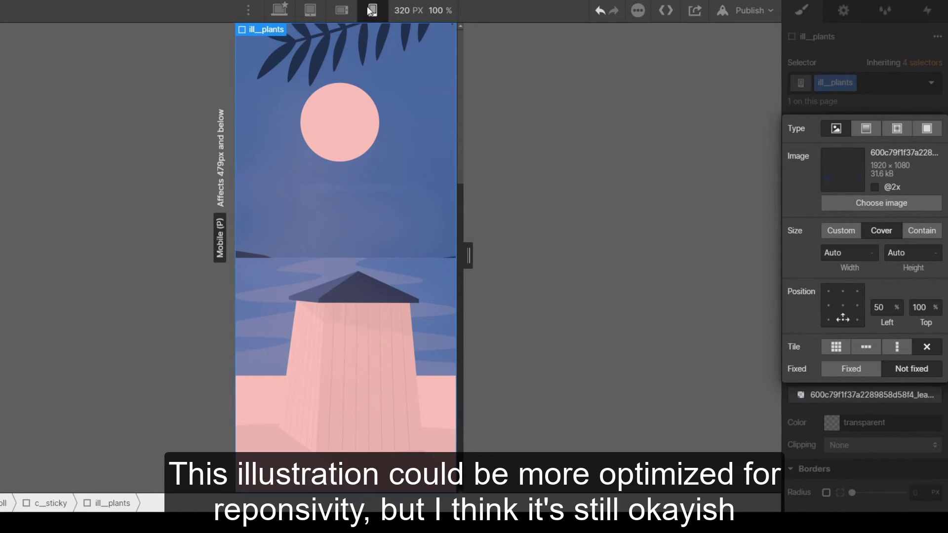
Check the smaller breakpoints, return to the desktop breakpoint, republish to hanko-tutorial.webflow.io, and open the live site in place of the old preview.
click(341, 11)
click(311, 11)
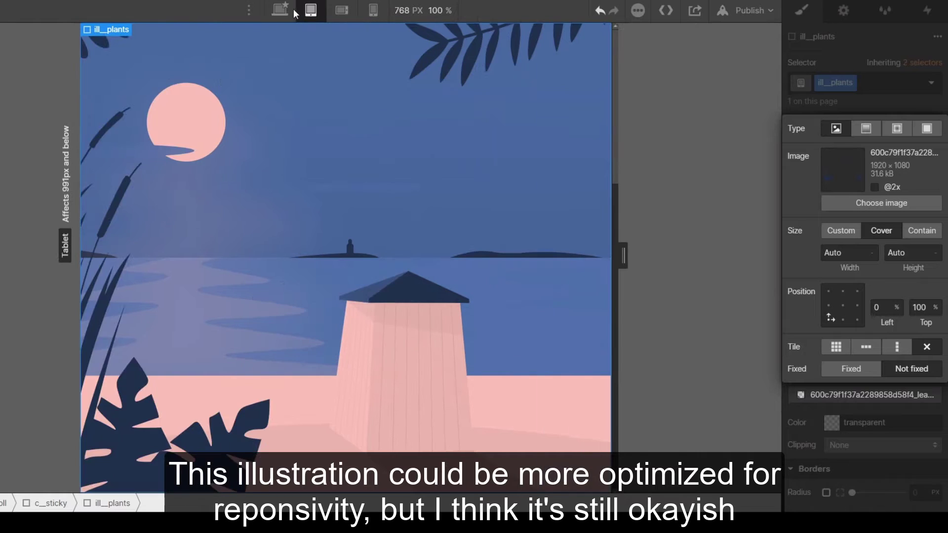
click(279, 11)
click(750, 10)
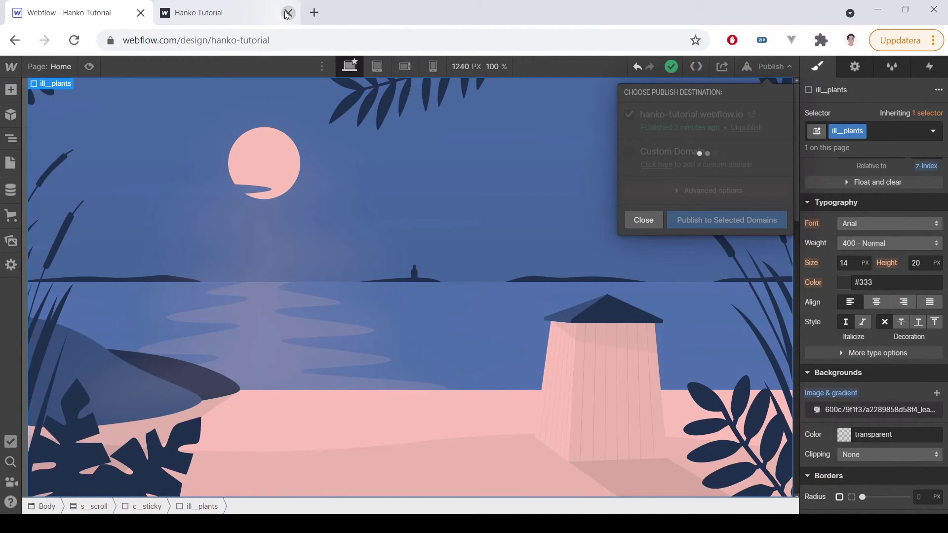
click(288, 13)
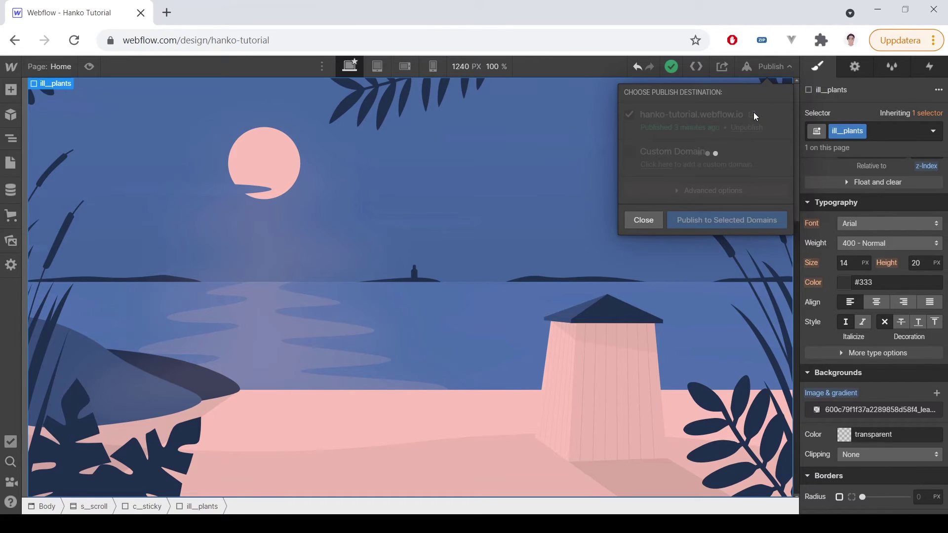
click(753, 115)
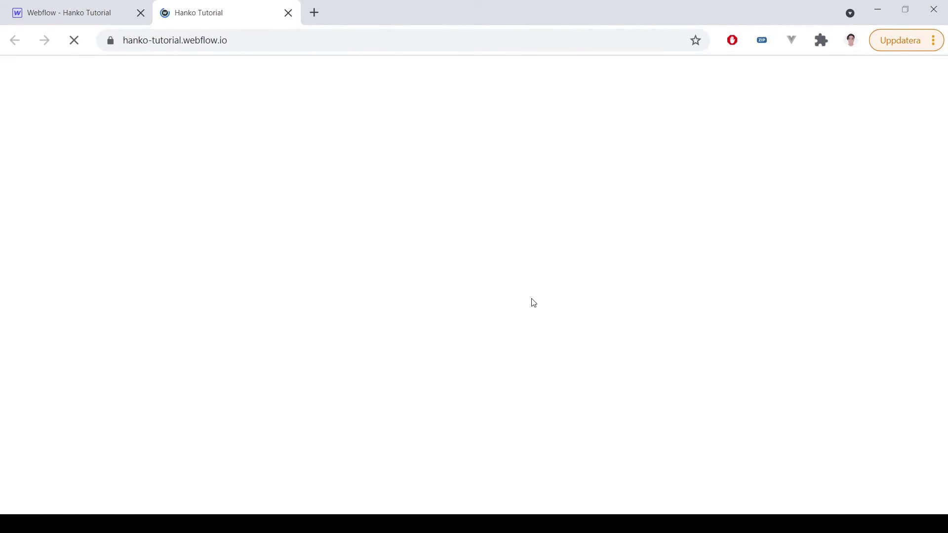
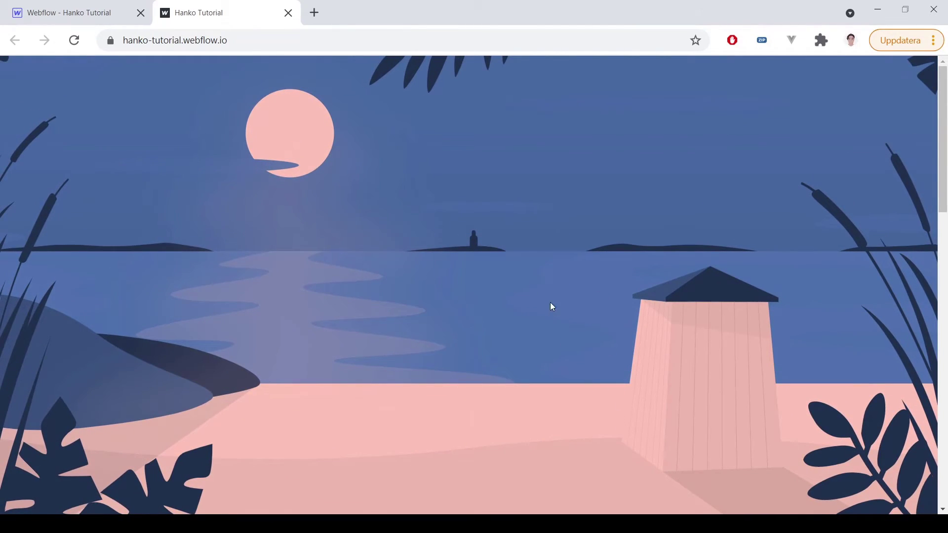
Inspect the published page's scroll animation at narrow, medium and wide viewport widths using the browser developer tools, and close the live site.
key(ctrl+shift+i)
scroll(208, 231, up, 10)
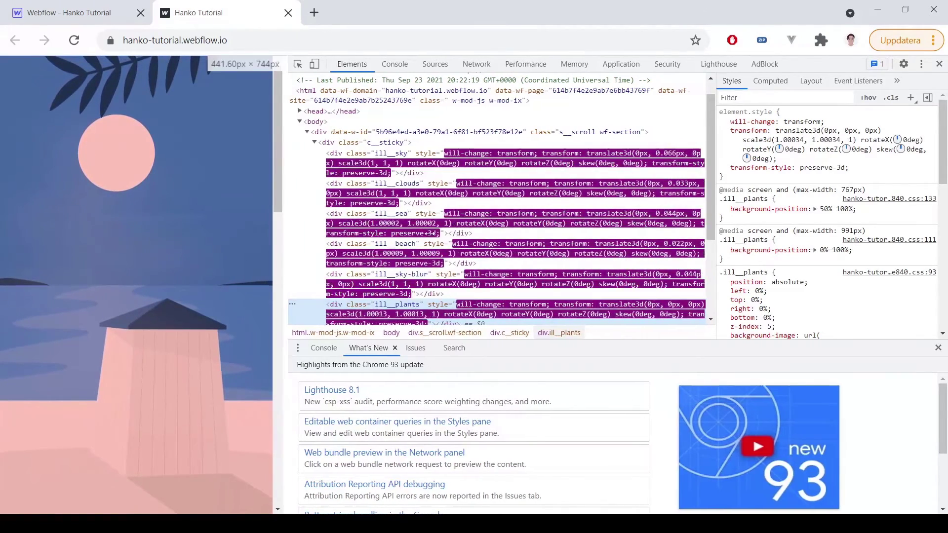
drag(282, 234, 554, 234)
scroll(409, 232, up, 8)
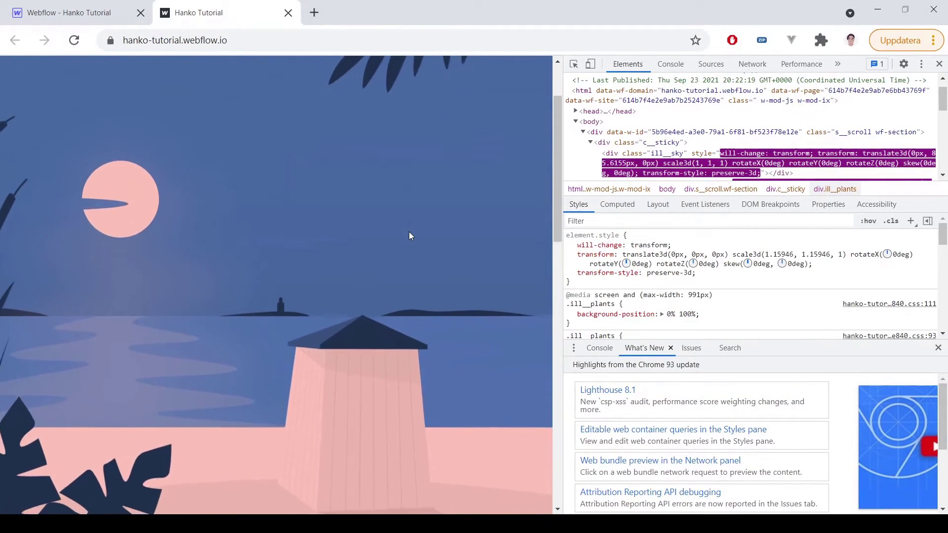
drag(563, 243, 798, 234)
scroll(563, 237, up, 5)
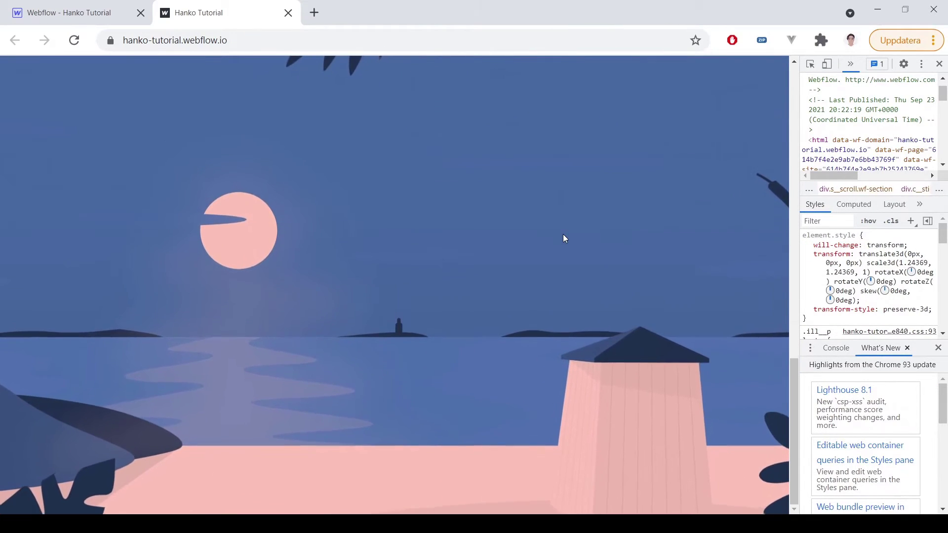
click(940, 64)
click(289, 13)
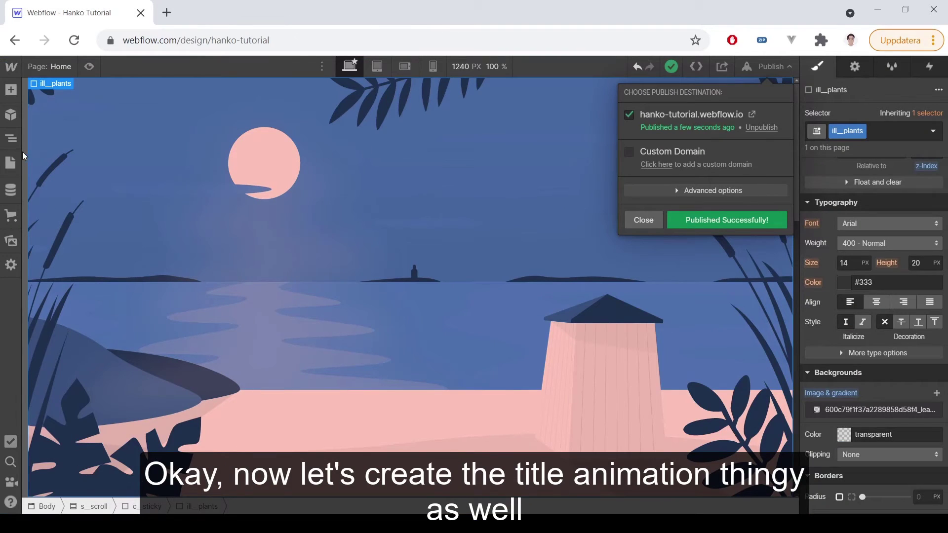
Add a div block inside c__sticky and give it the class title__wrapper.
click(11, 138)
click(82, 145)
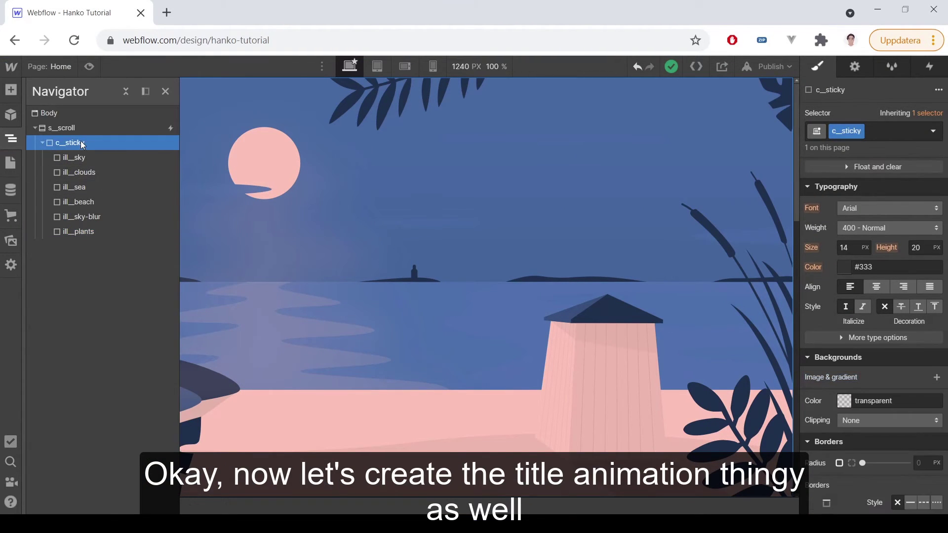
click(10, 89)
click(51, 308)
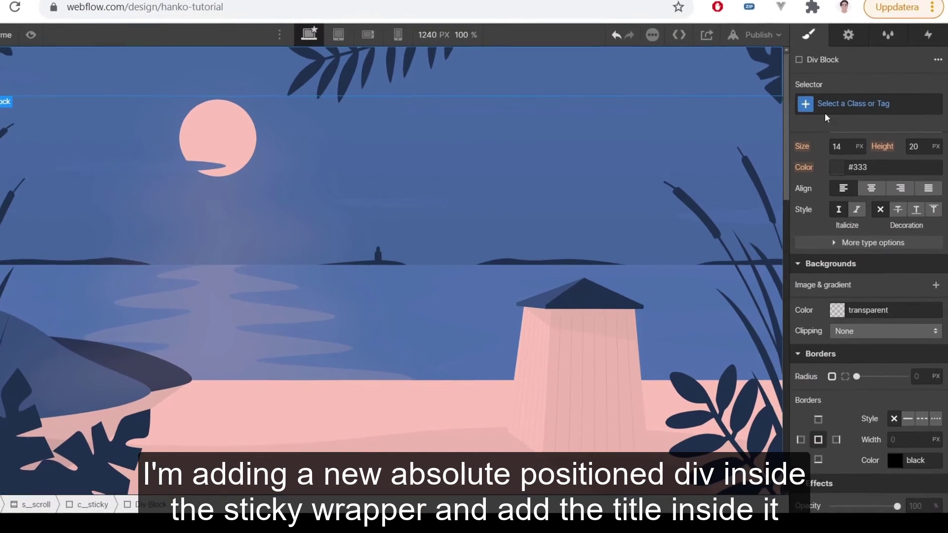
click(840, 106)
text(title_wrap)
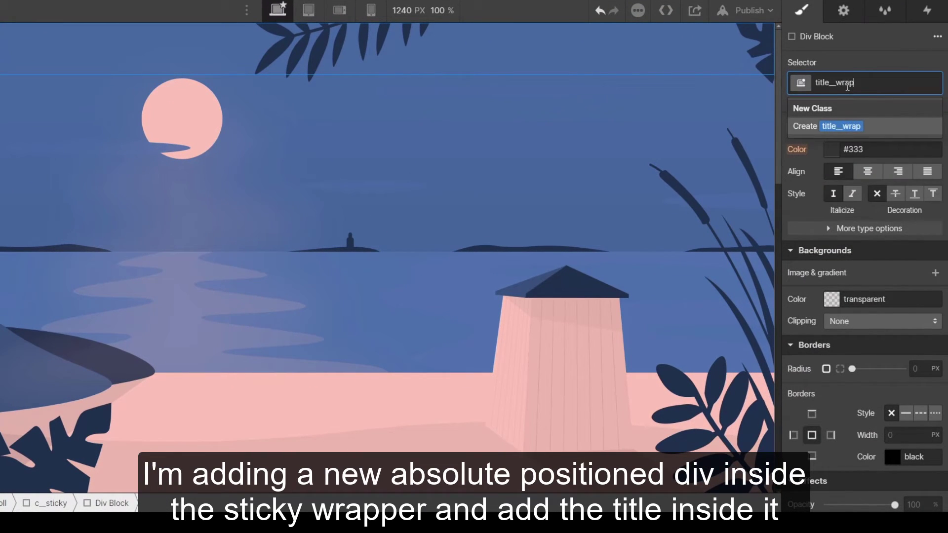
text(per)
key(Return)
Position title__wrapper absolutely with 0% on all four sides and set its z-index to 99.
scroll(821, 214, up, 3)
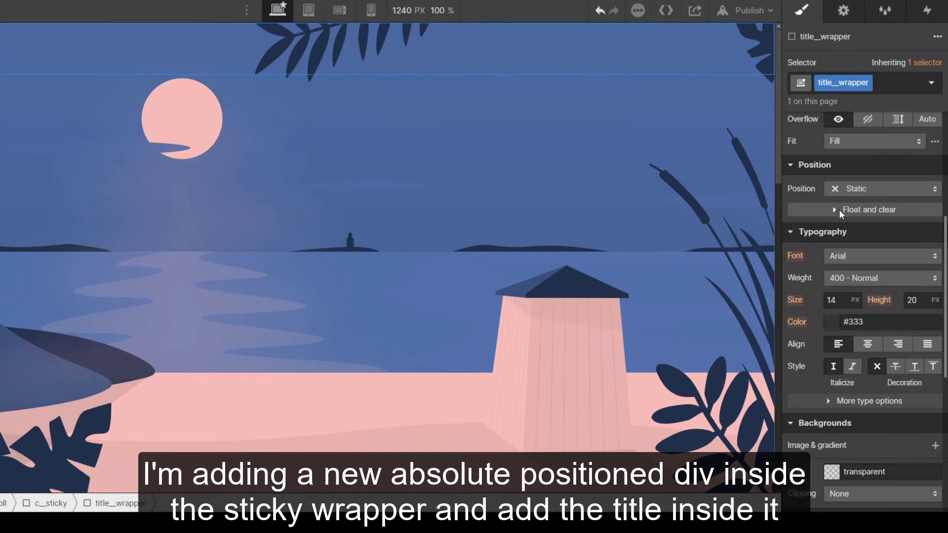
click(860, 192)
click(864, 222)
click(917, 275)
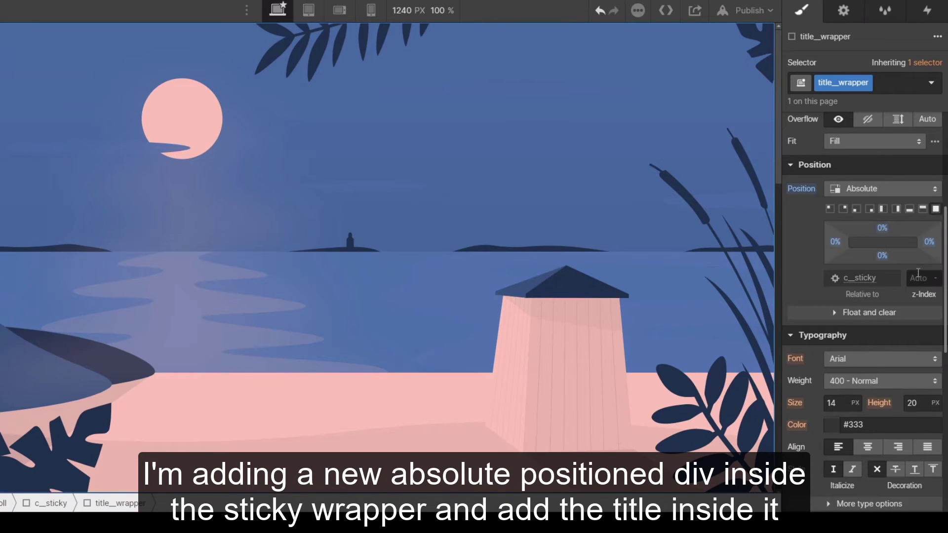
key(Tab)
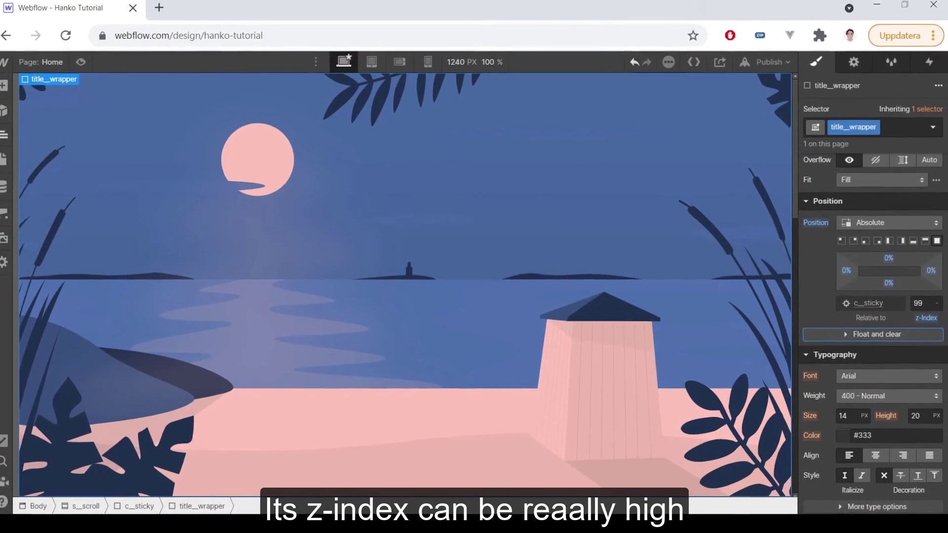
Copy the background color #4768a2 from s__scroll and apply it to title__wrapper.
click(0, 91)
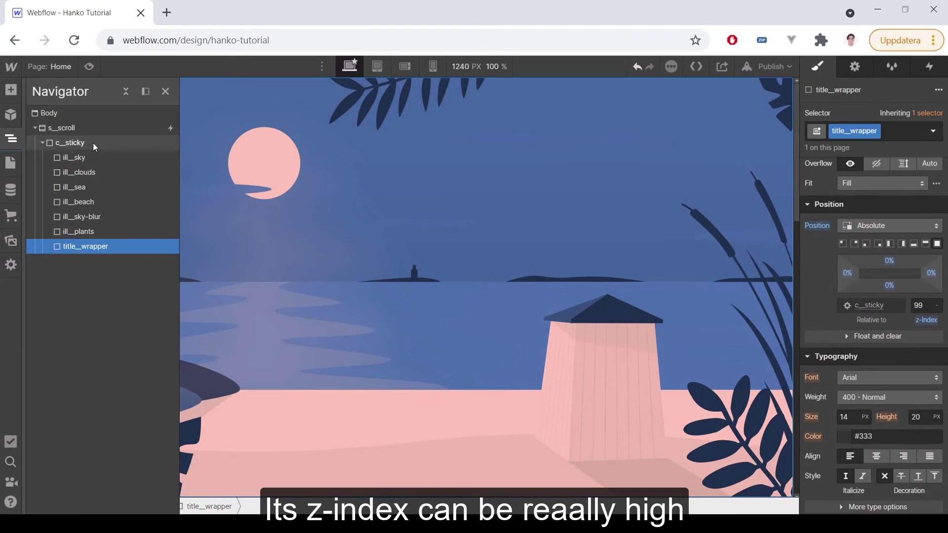
click(97, 129)
scroll(876, 355, down, 6)
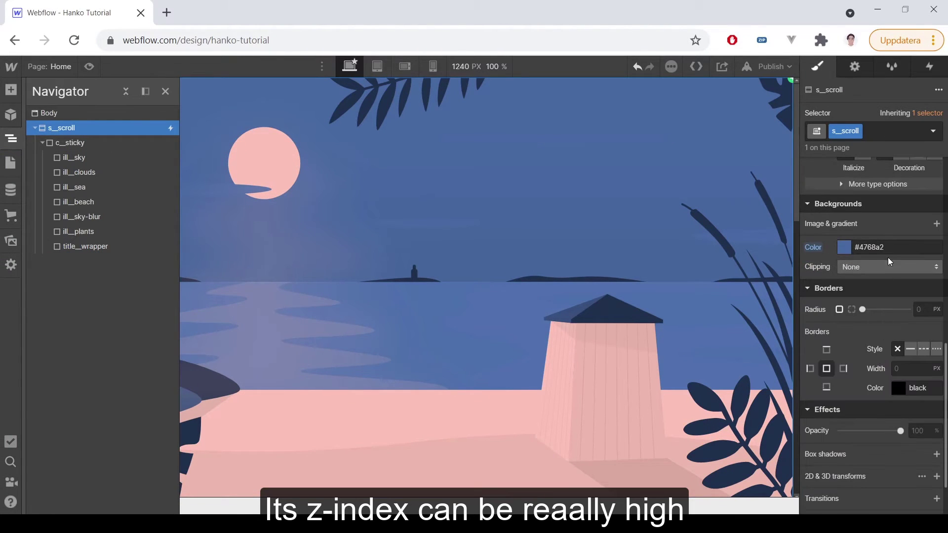
click(897, 247)
key(ctrl+c)
click(133, 246)
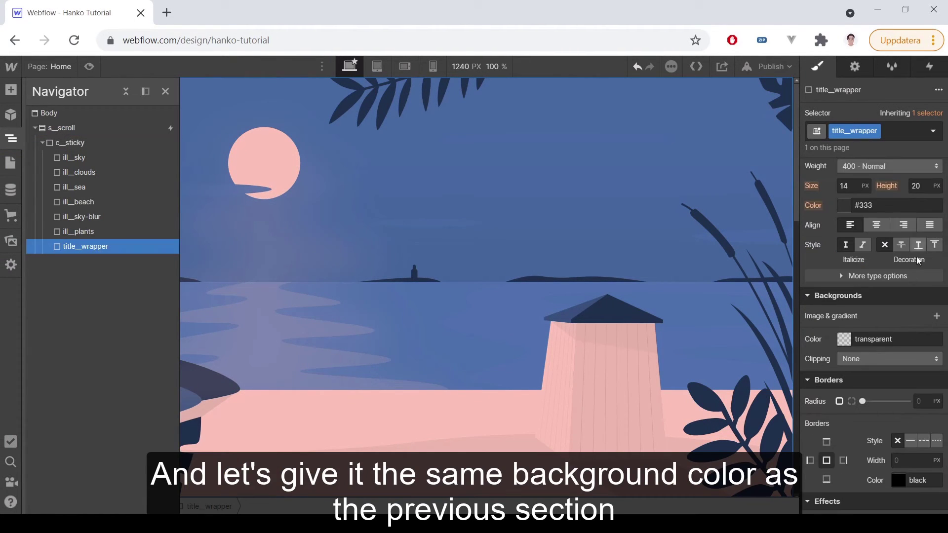
click(897, 339)
key(ctrl+v)
Set title__wrapper to a horizontal flex layout with its children centered in both align and justify.
scroll(896, 338, up, 4)
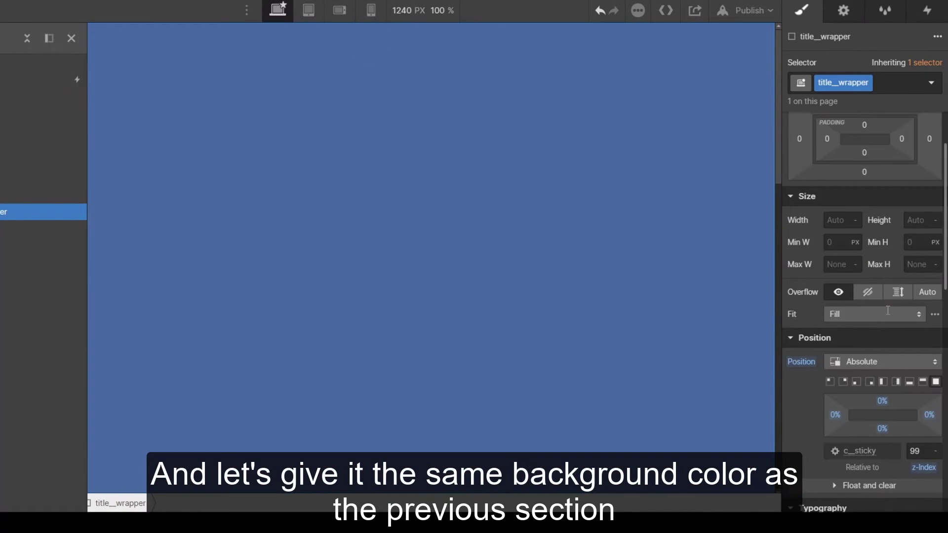
scroll(888, 310, up, 2)
click(853, 145)
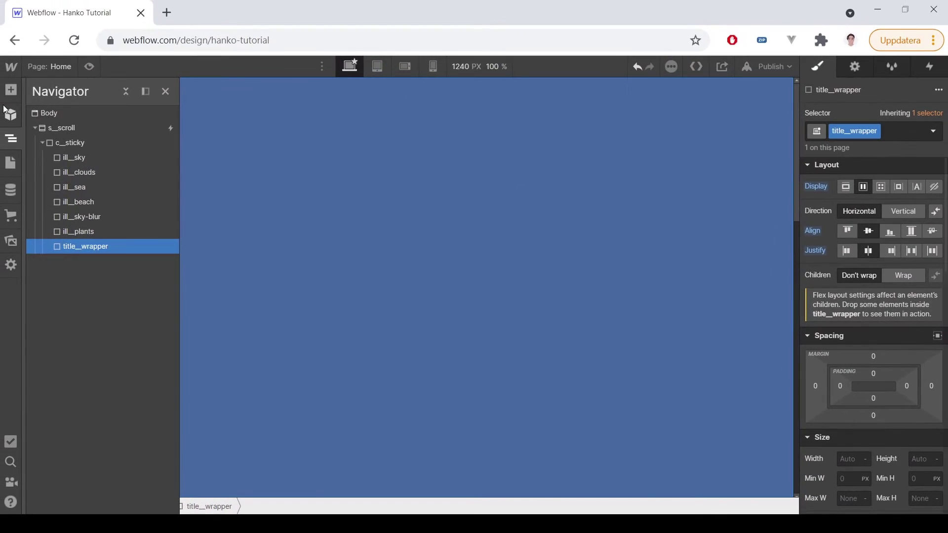
Add a heading inside title__wrapper and set its text to "Welcome to Hanko".
click(11, 90)
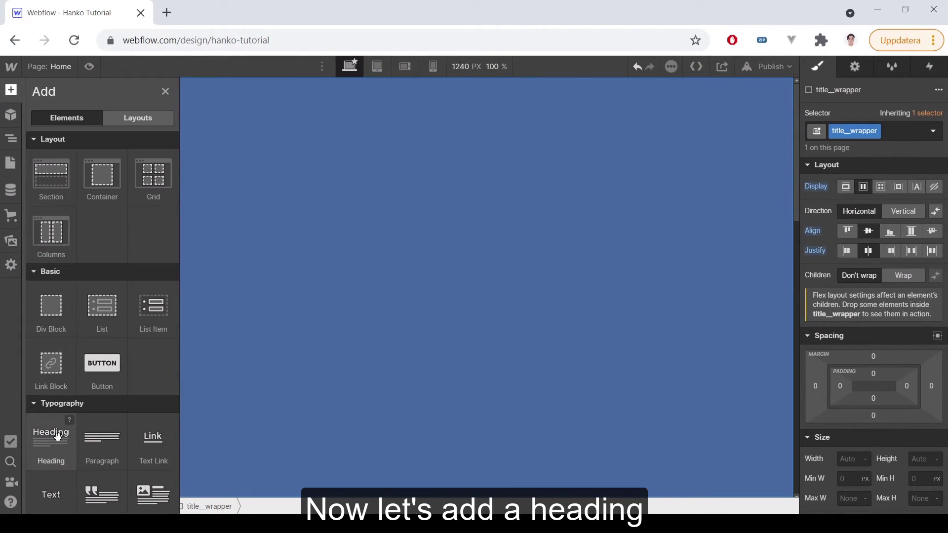
drag(374, 402, 423, 298)
double_click(422, 298)
text(Welcome to)
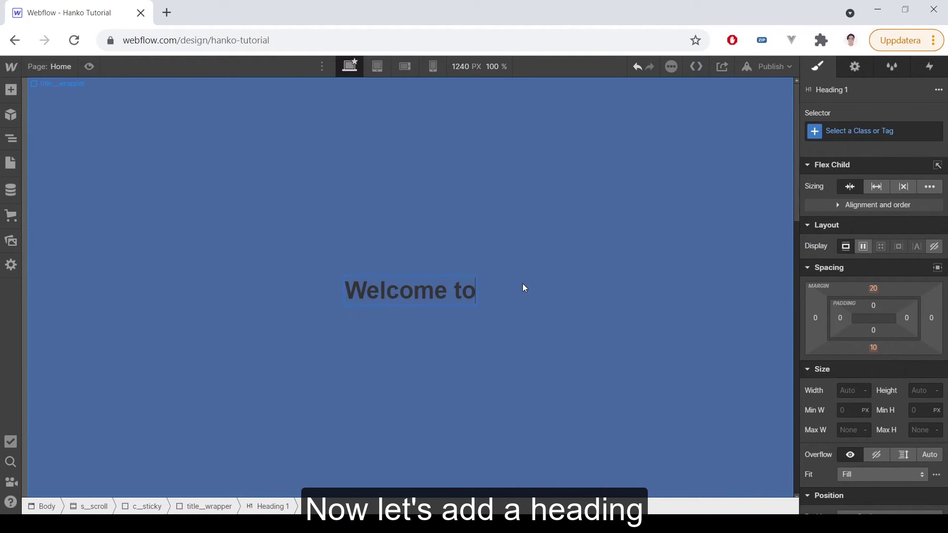
text( Hanko)
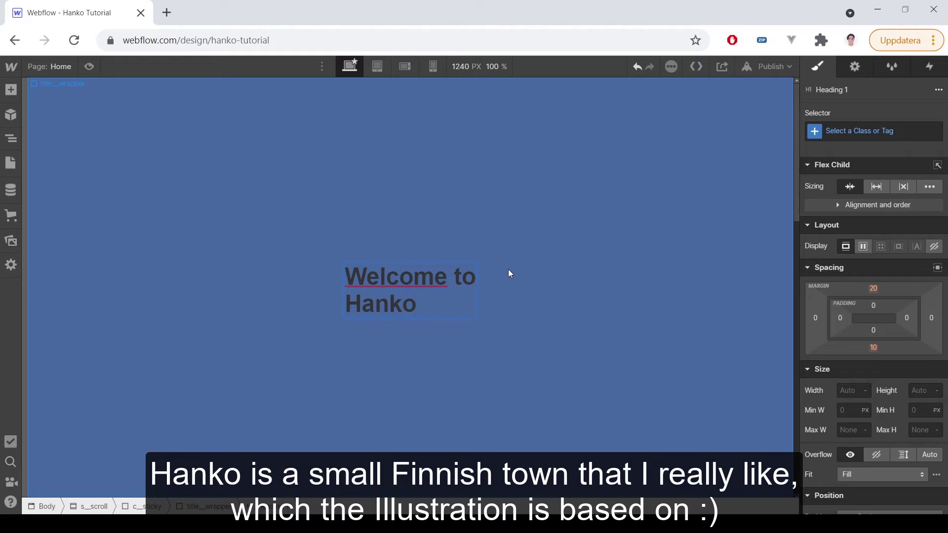
Center the text alignment of title__wrapper and set its text color to white.
click(508, 271)
scroll(866, 359, down, 8)
click(877, 390)
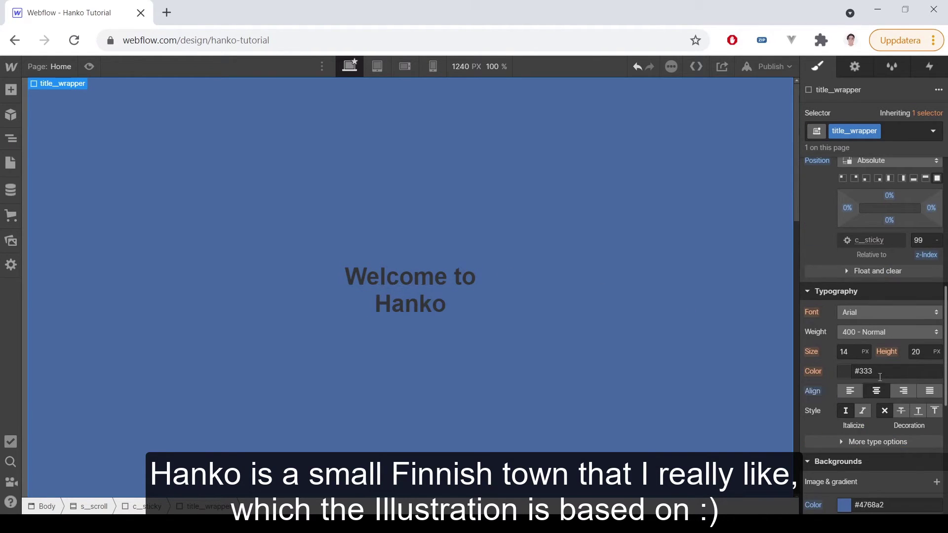
text(white)
key(Return)
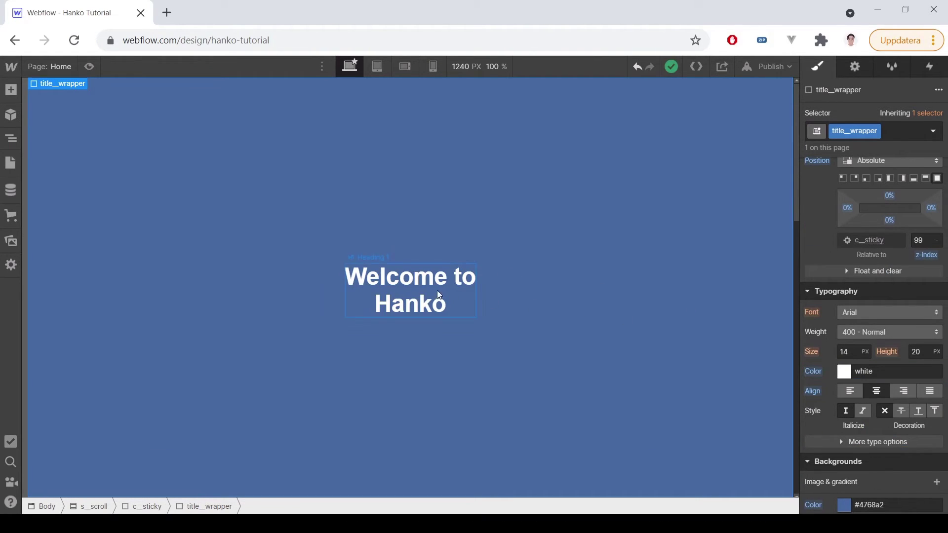
Style the All H1 Headings tag with the Palatino Linotype font.
click(409, 297)
click(839, 132)
click(831, 206)
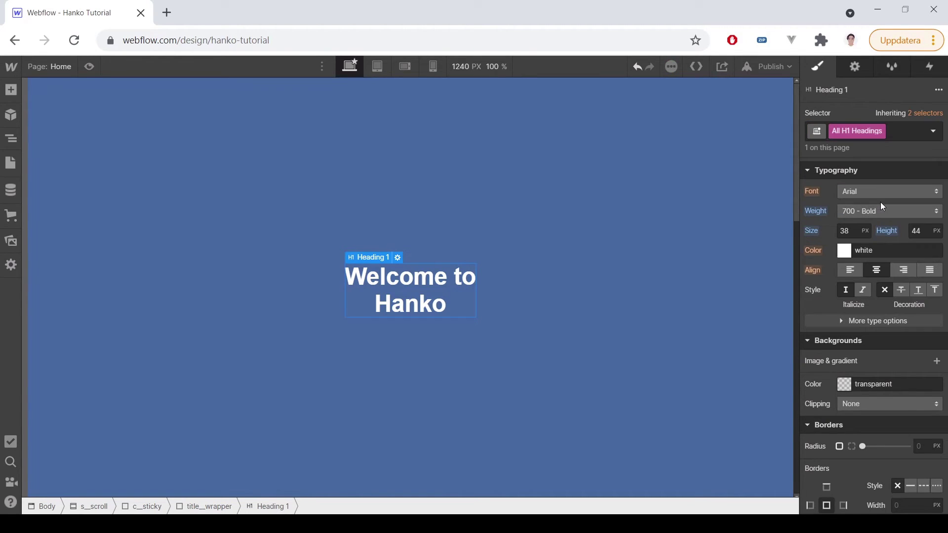
click(882, 193)
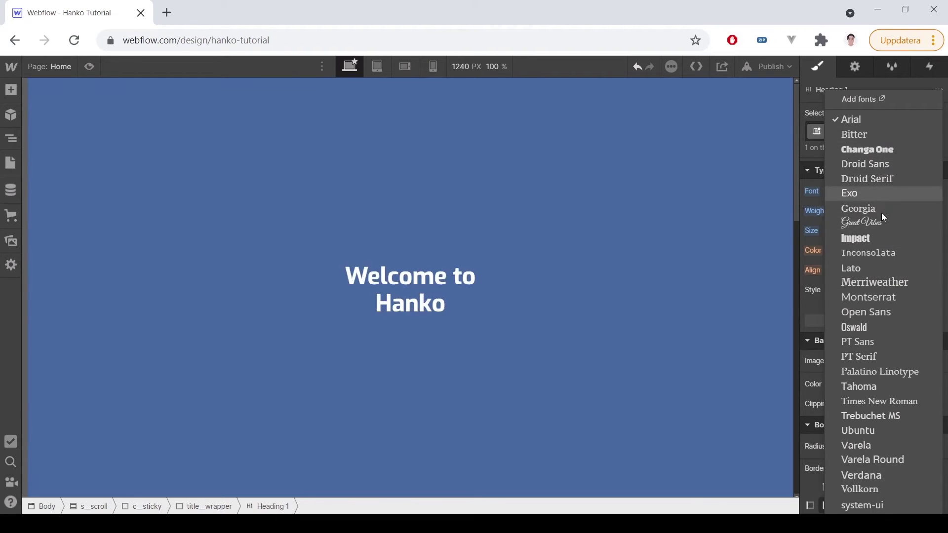
click(895, 371)
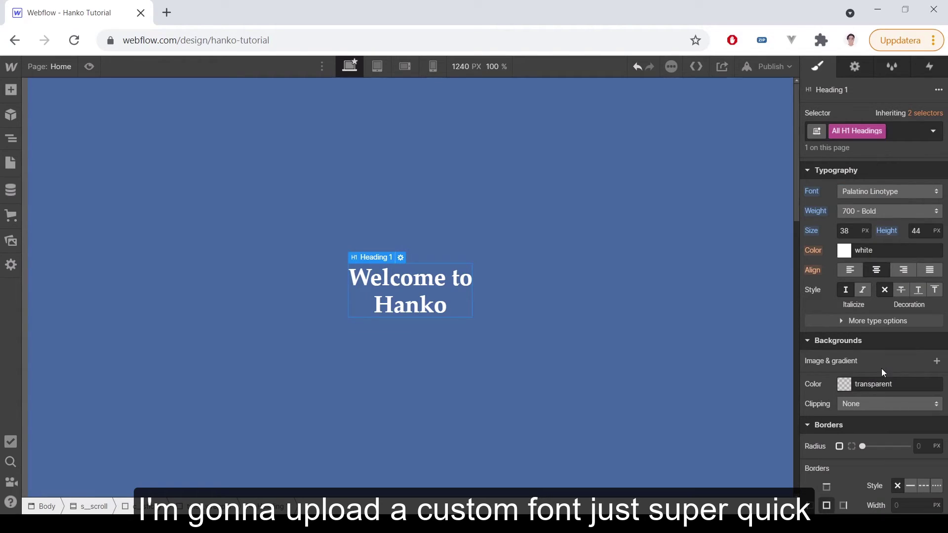
Open the project's font settings for custom fonts and return to the Designer.
click(11, 67)
click(64, 98)
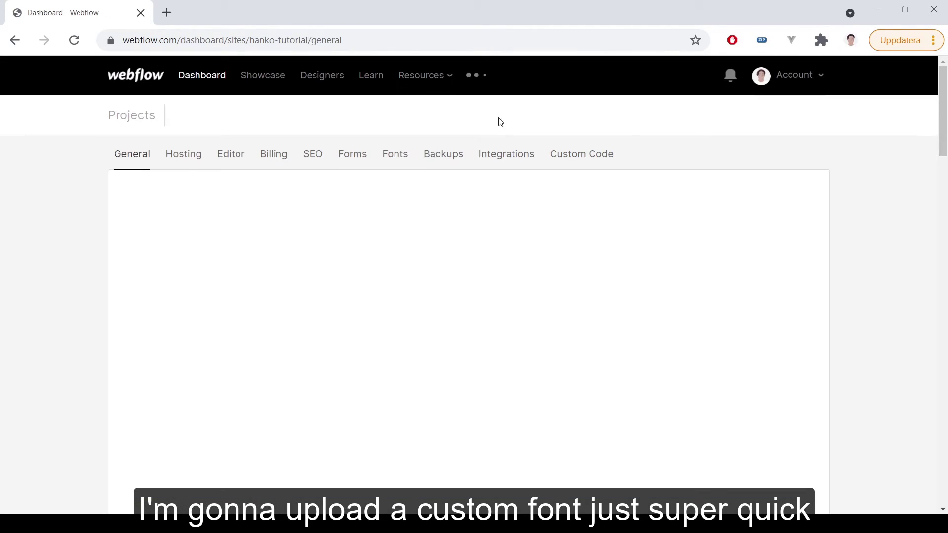
click(396, 154)
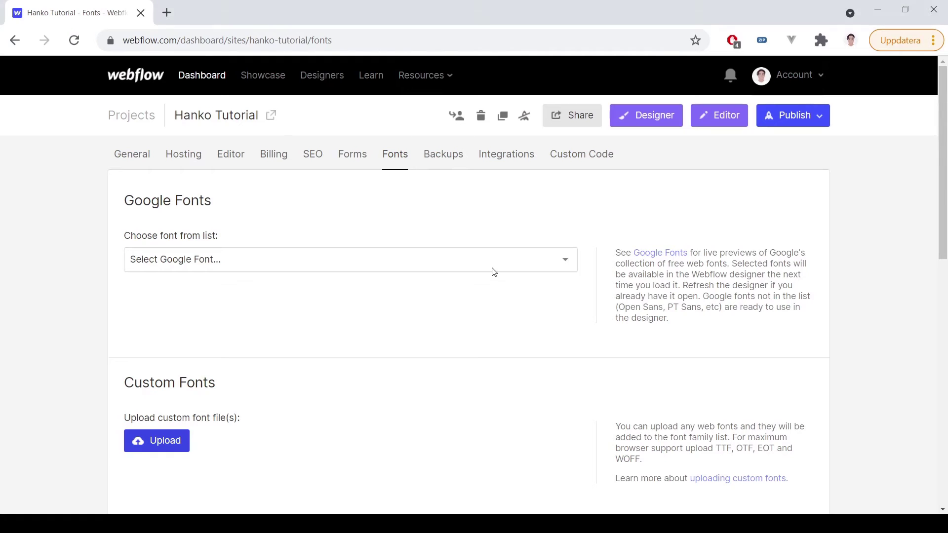
click(647, 115)
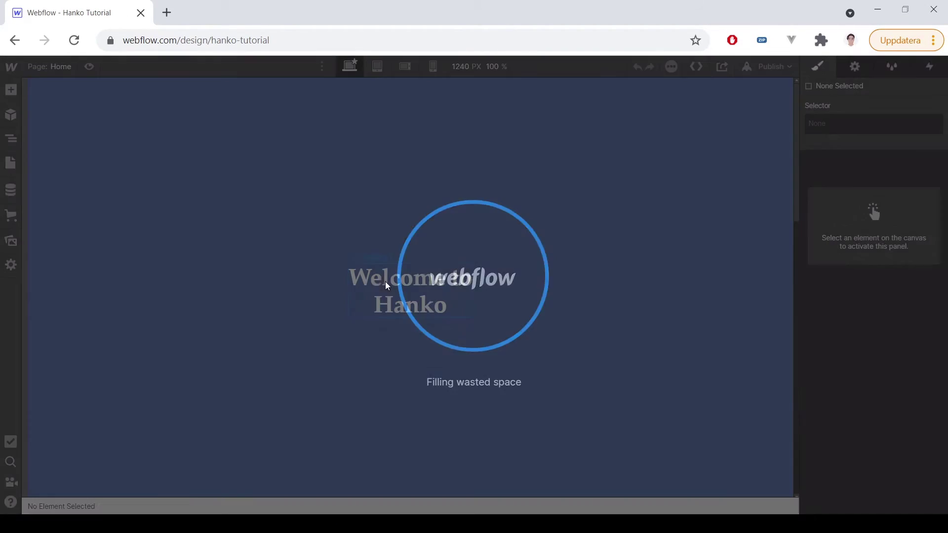
Set the top and bottom margins of All H1 Headings to 0.
click(386, 282)
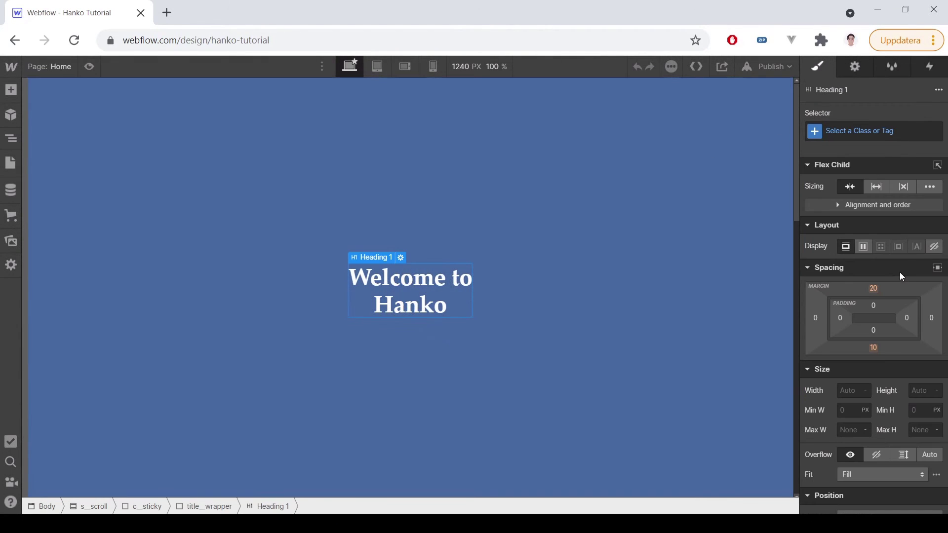
click(874, 131)
click(840, 200)
click(874, 288)
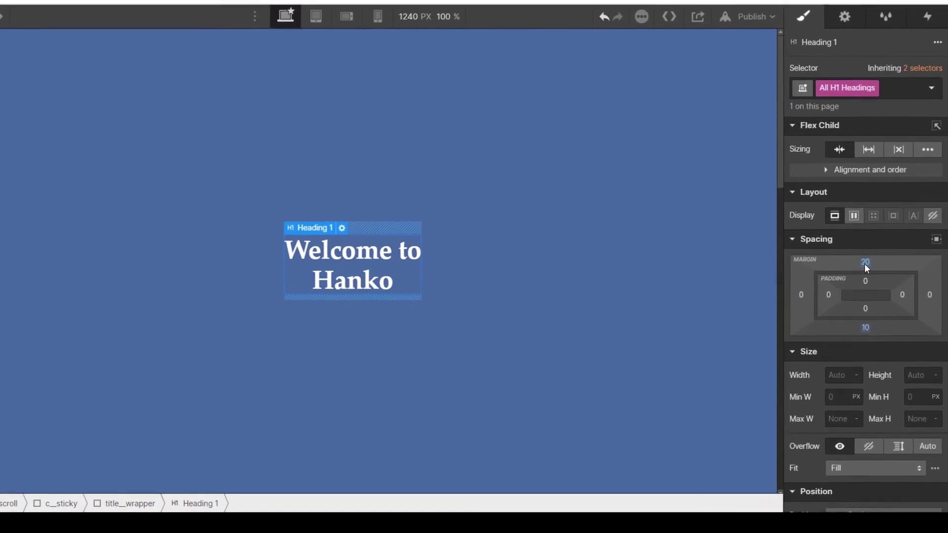
click(842, 303)
click(864, 325)
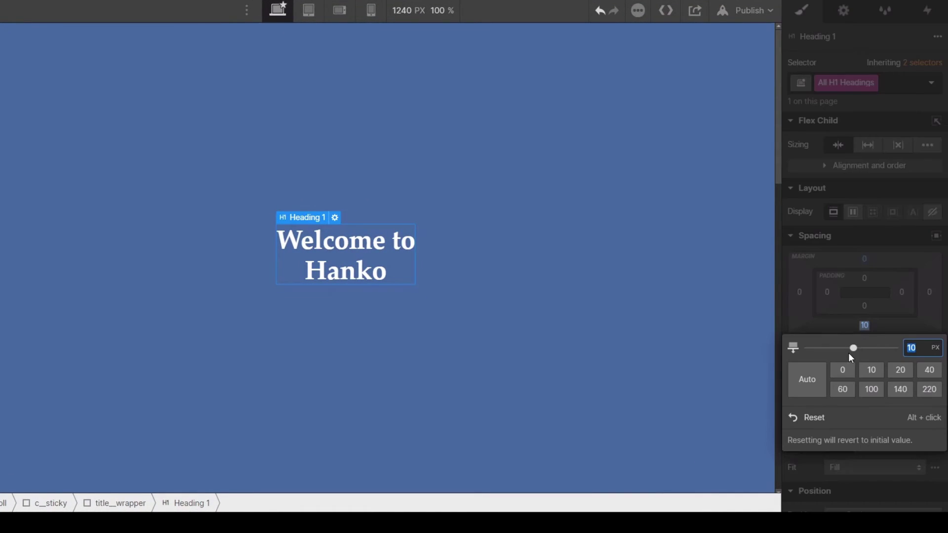
text(0)
scroll(870, 243, down, 10)
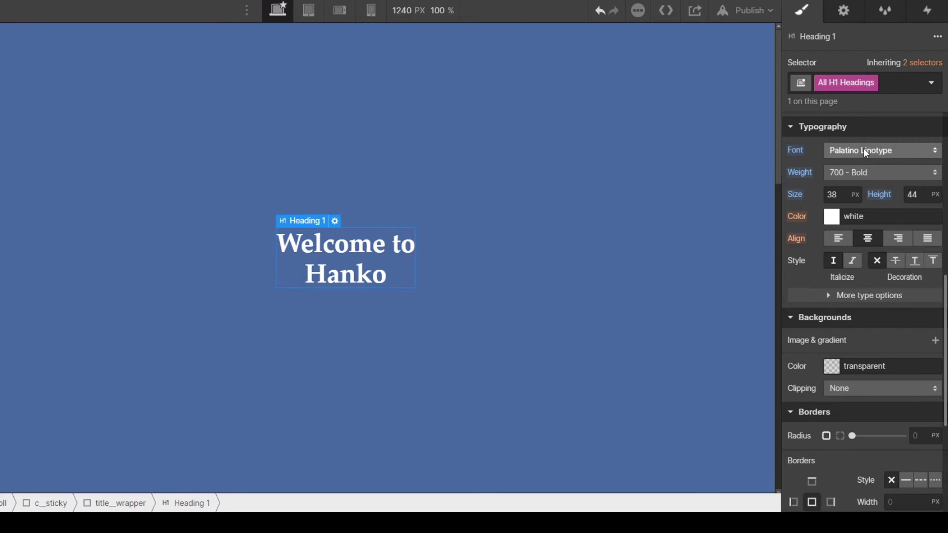
Set the All H1 Headings font to Bilderberg x3red with the 400 - Normal weight.
click(864, 148)
click(873, 48)
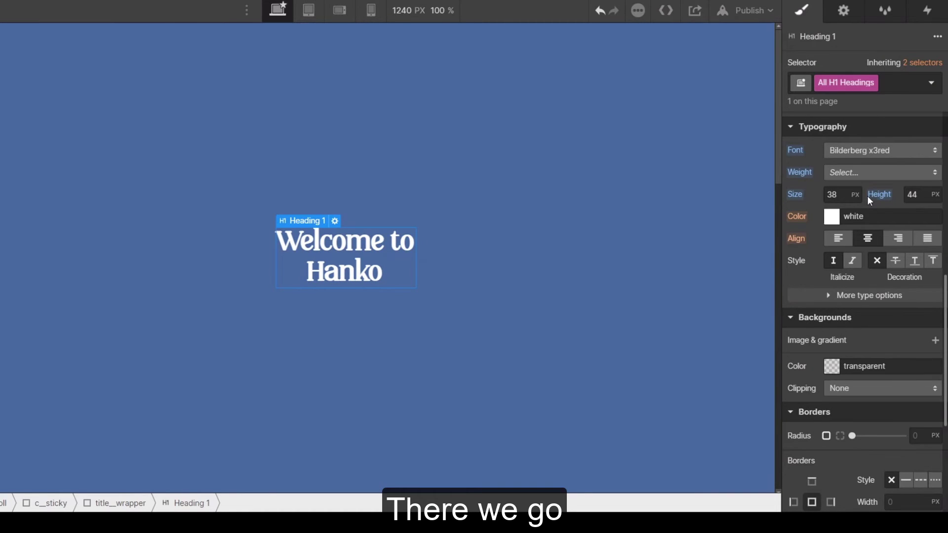
click(866, 173)
click(860, 124)
Set the All H1 Headings font size to 9 em and line height to 1.1 em.
scroll(847, 254, up, 2)
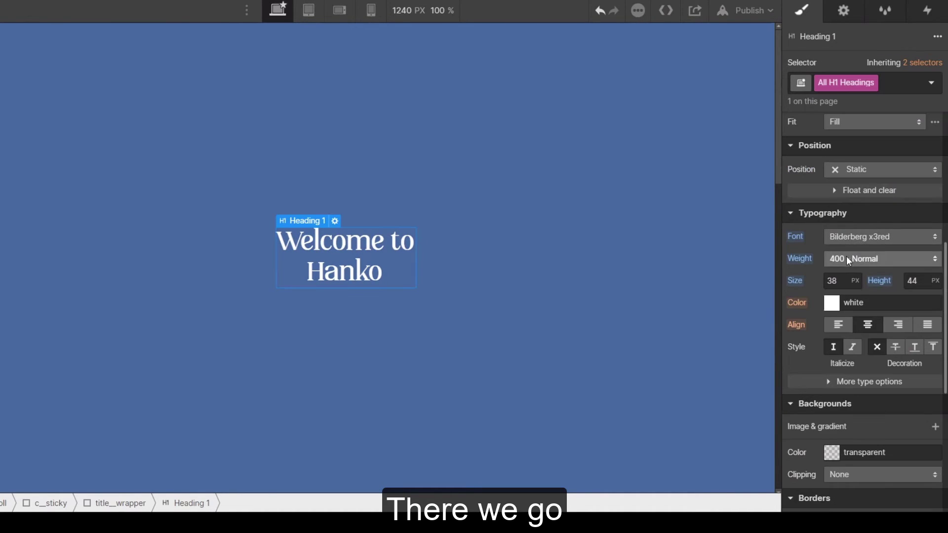
text(5em)
key(Return)
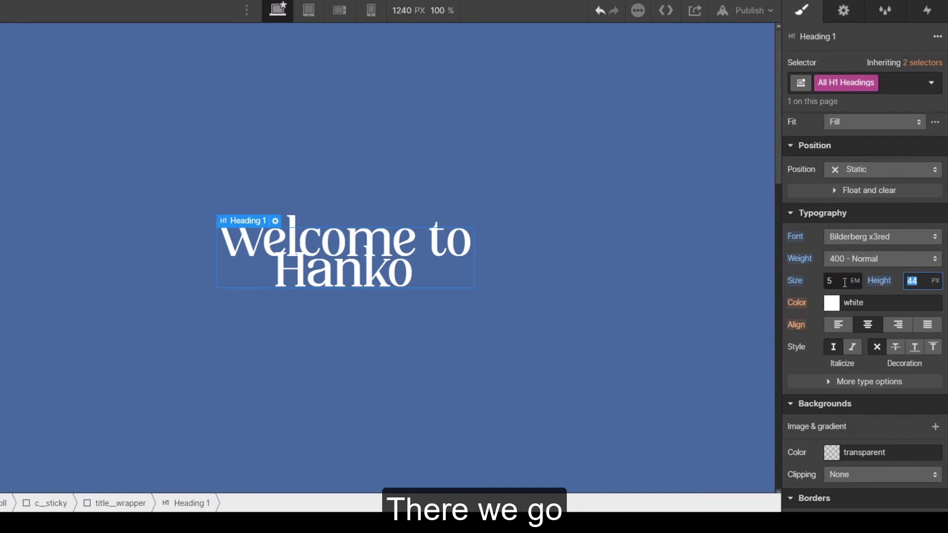
key(Tab)
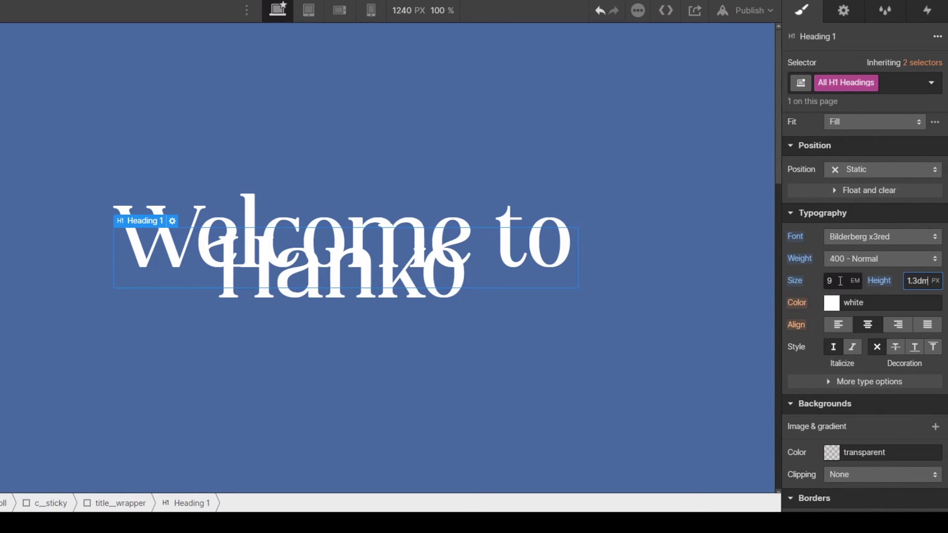
text(1.3em)
key(Tab)
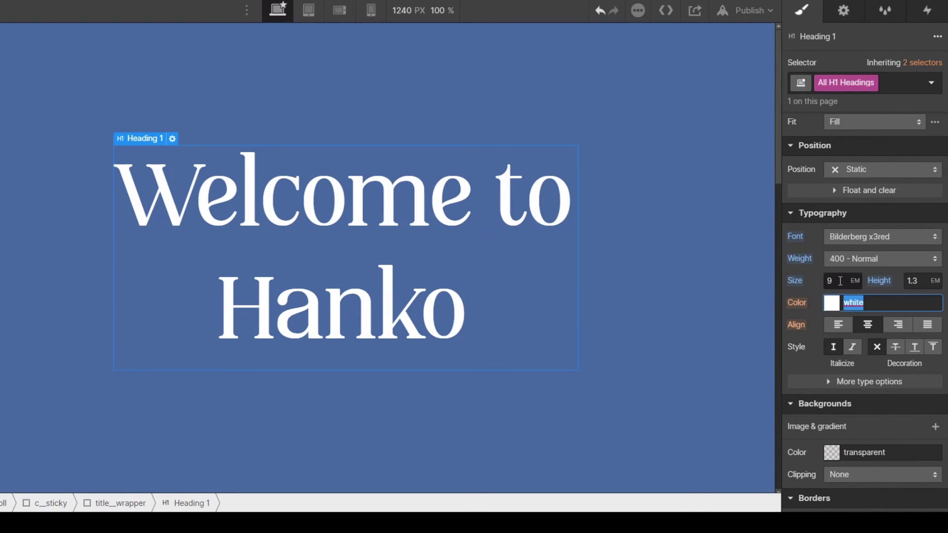
click(923, 280)
text(1)
key(Tab)
click(926, 276)
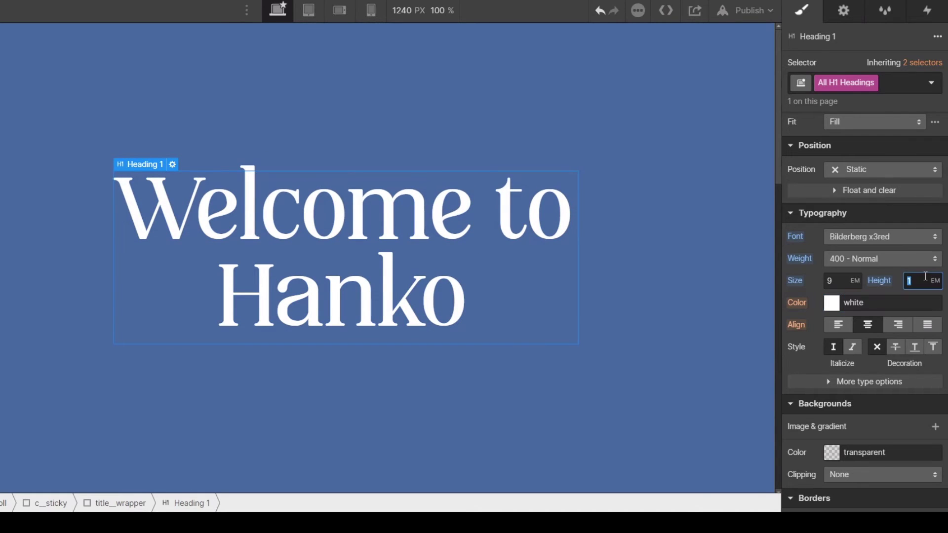
text(.1)
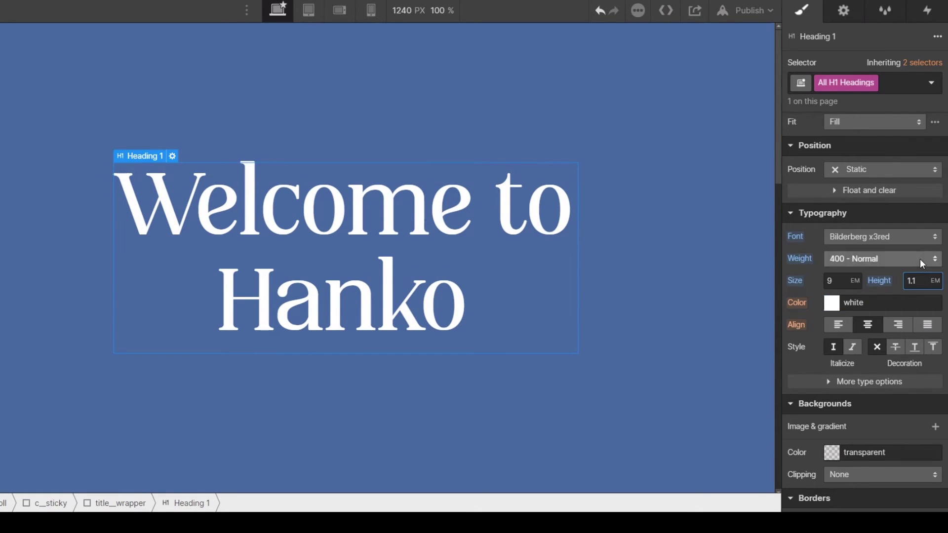
Set the opacity of title__wrapper to 0%.
click(698, 219)
scroll(917, 188, up, 7)
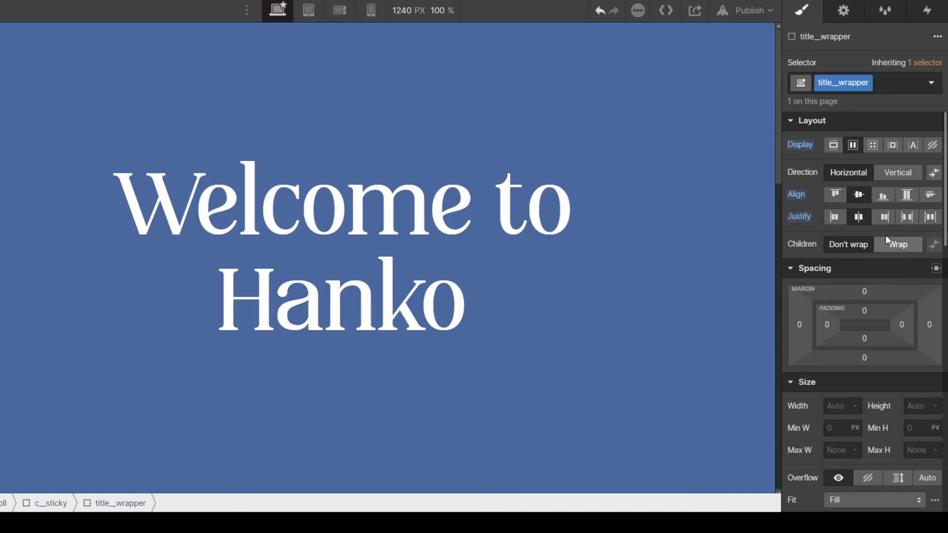
scroll(894, 331, down, 10)
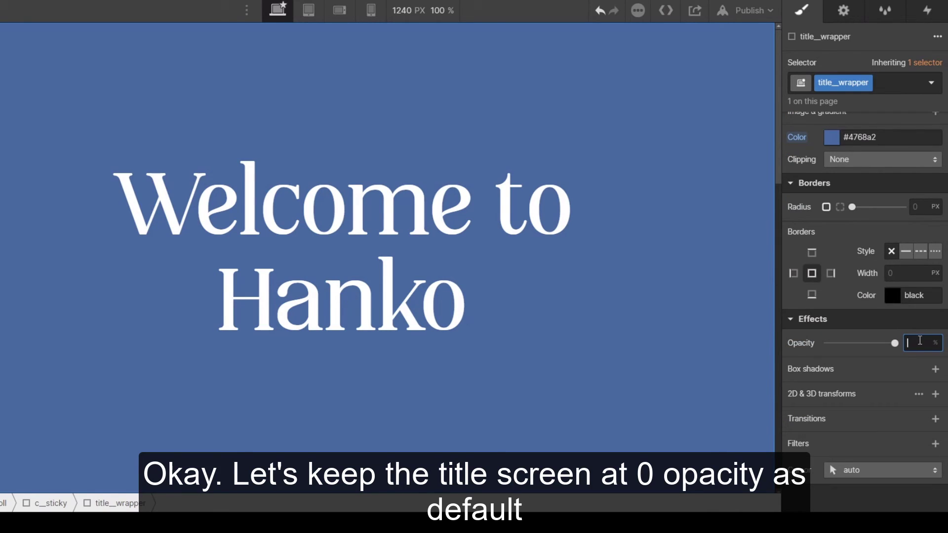
text(0)
key(Tab)
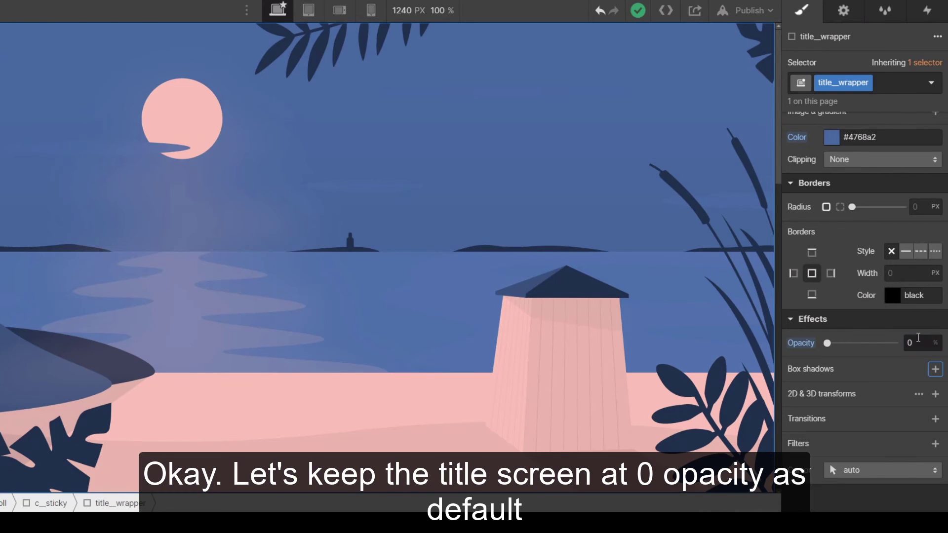
Open the ill__scroll animation from the scroll interaction on s__scroll for editing.
scroll(914, 333, up, 10)
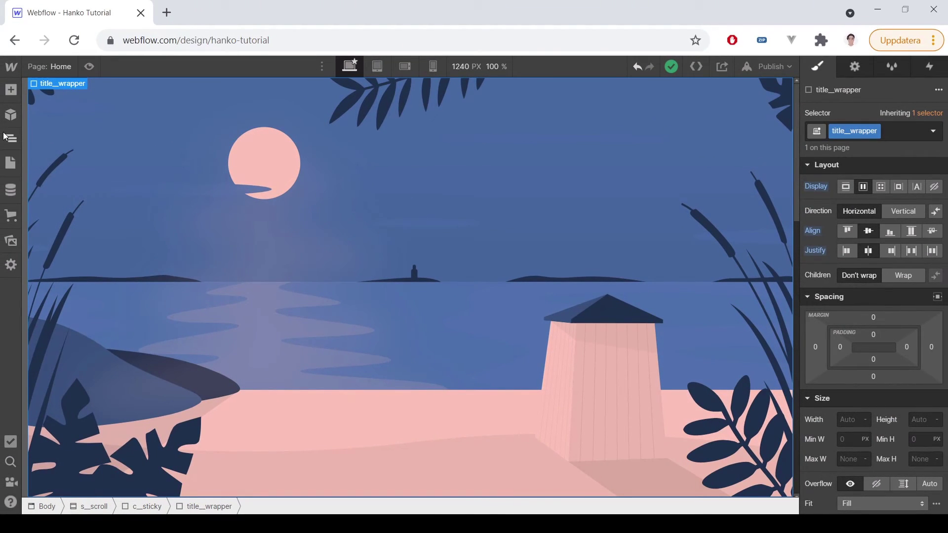
click(8, 135)
click(117, 129)
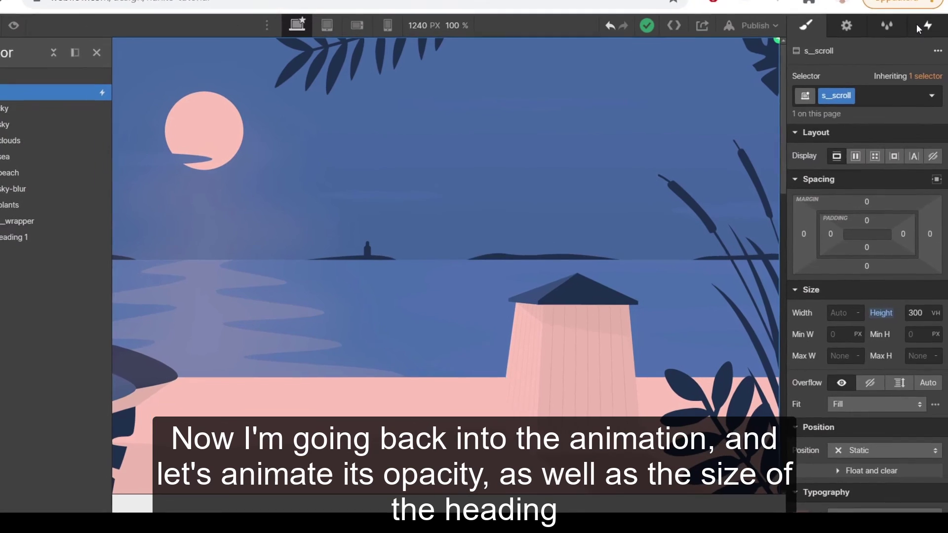
click(916, 30)
click(887, 109)
click(864, 248)
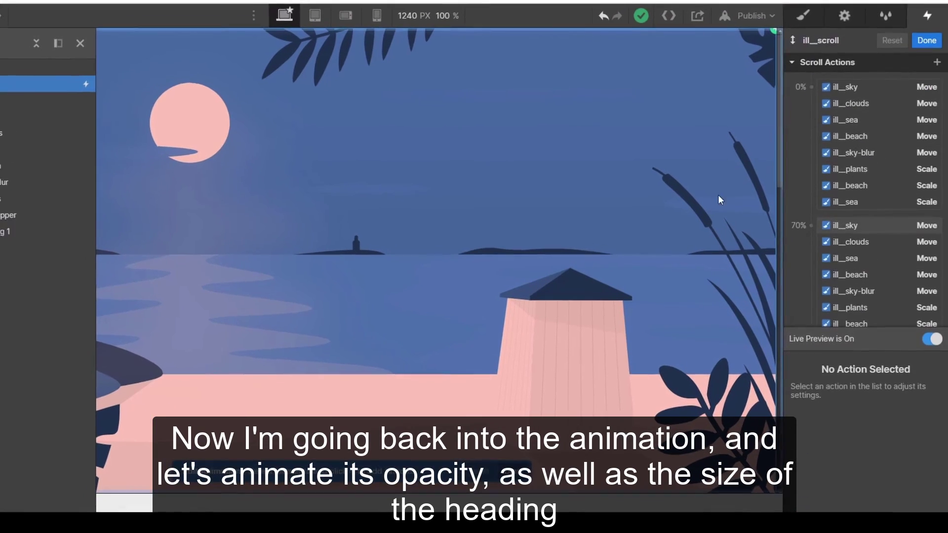
Add an Opacity action of 0% for title__wrapper at the 0% keyframe of the scroll animation.
click(5, 216)
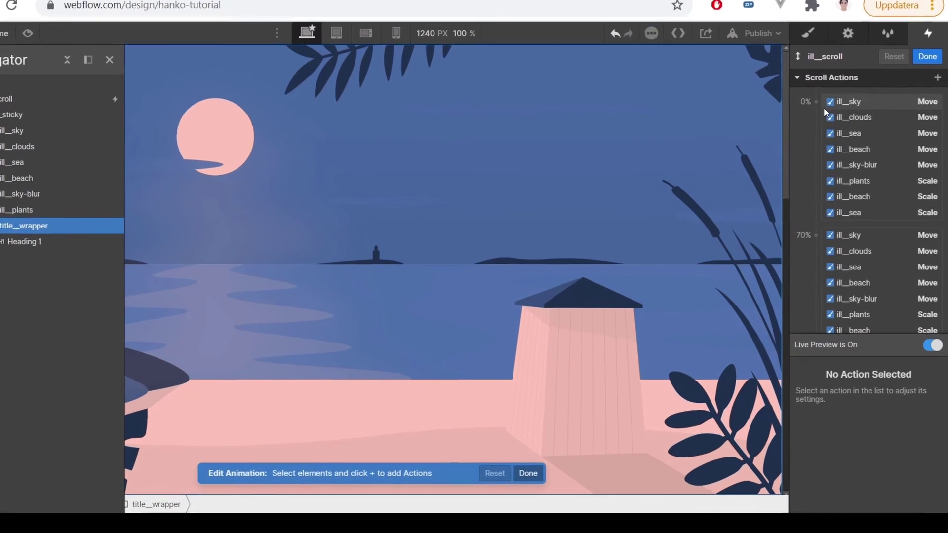
click(825, 130)
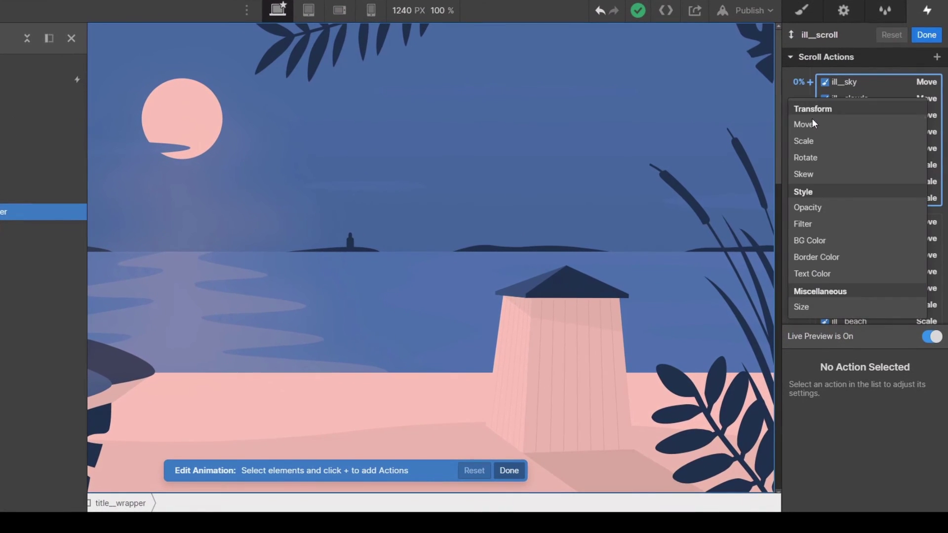
click(819, 204)
scroll(893, 223, down, 3)
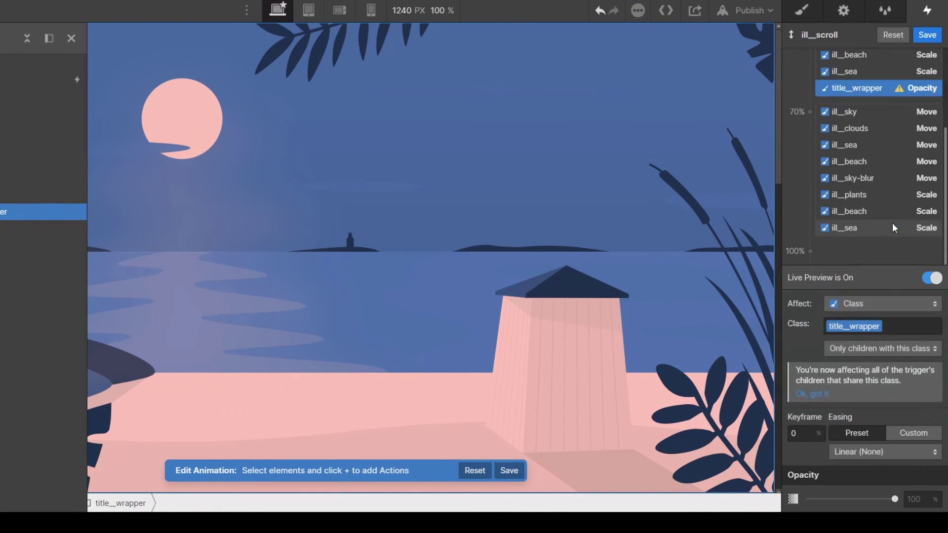
click(918, 495)
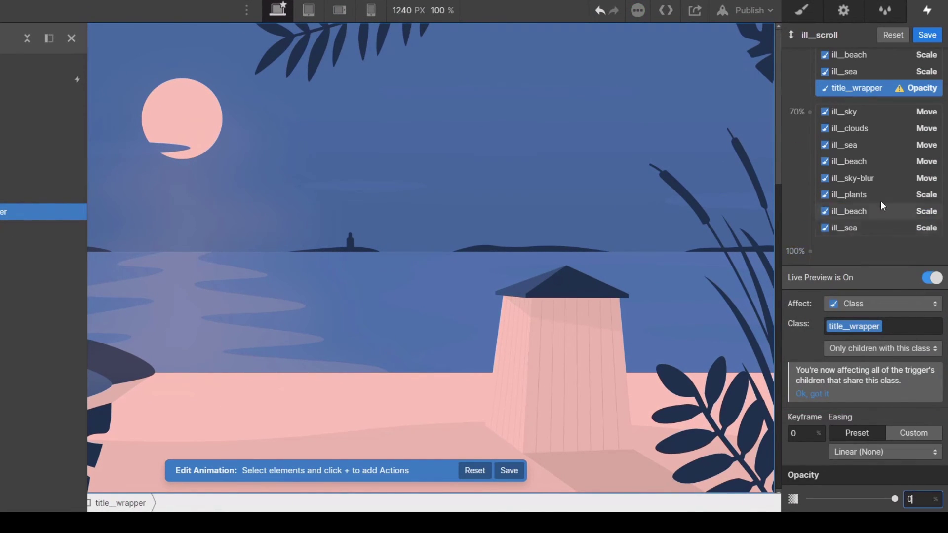
Add an Opacity action of 100% for title__wrapper at the 70% keyframe.
click(811, 111)
click(817, 233)
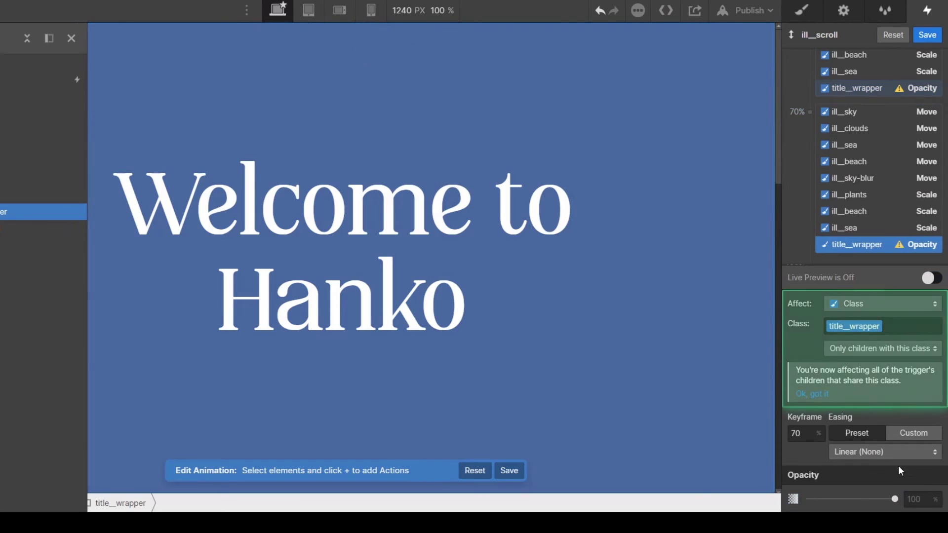
click(921, 496)
text(100)
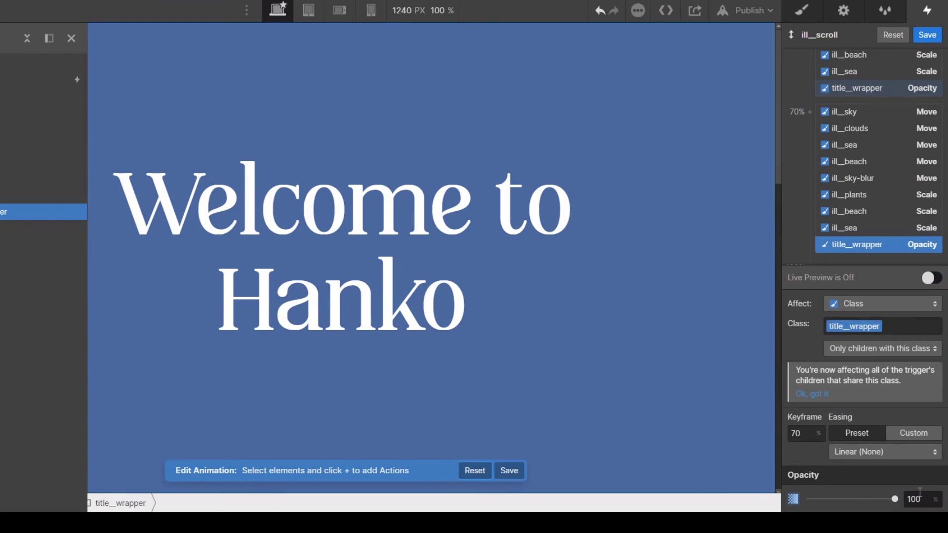
scroll(902, 187, down, 1)
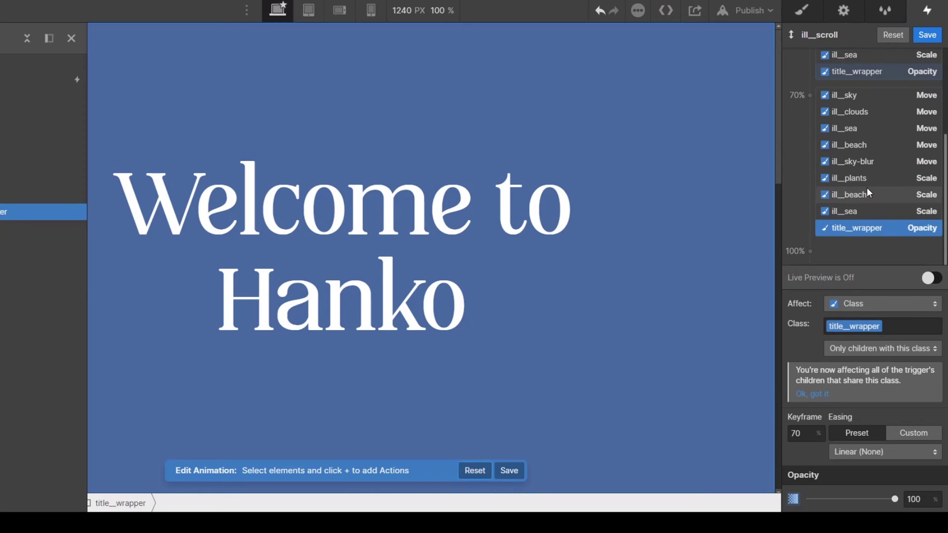
Move the title__wrapper's starting Opacity action to the 30% keyframe.
click(873, 71)
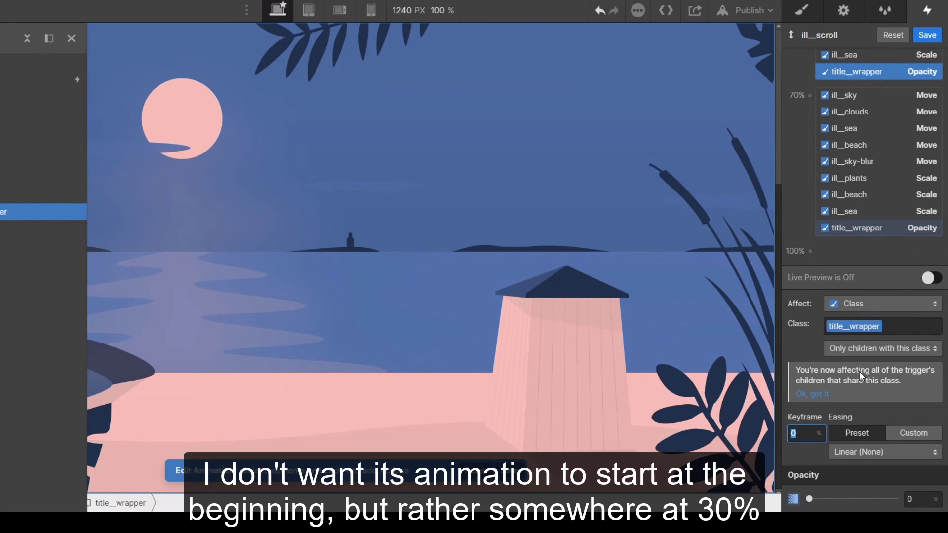
text(30)
key(Tab)
scroll(899, 136, up, 3)
scroll(899, 136, down, 3)
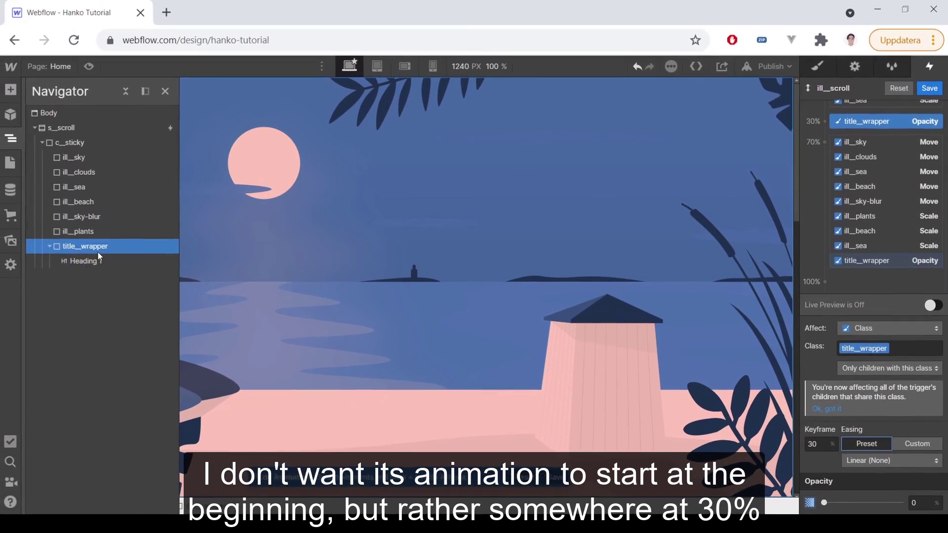
Add a Scale action for Heading 1 at the 30% keyframe with X and Y scale set to 0.
click(96, 259)
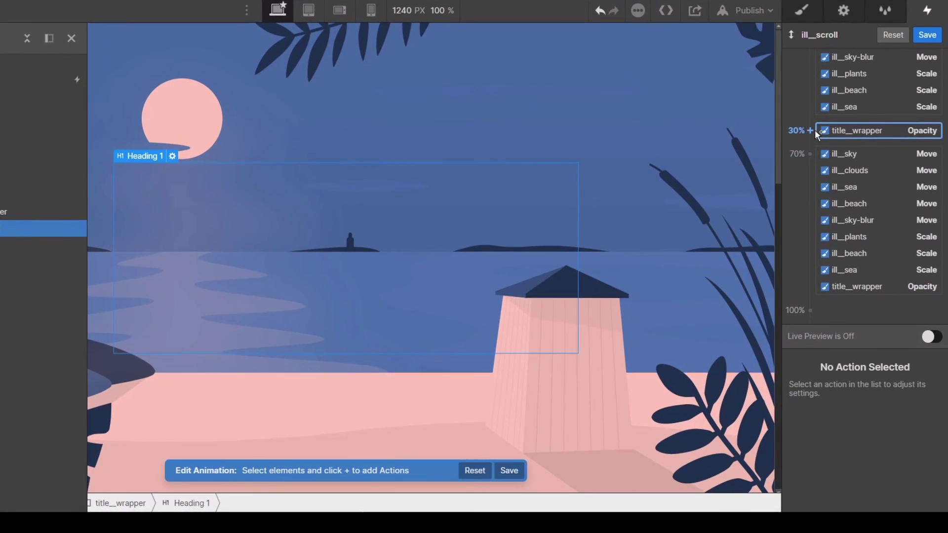
click(811, 131)
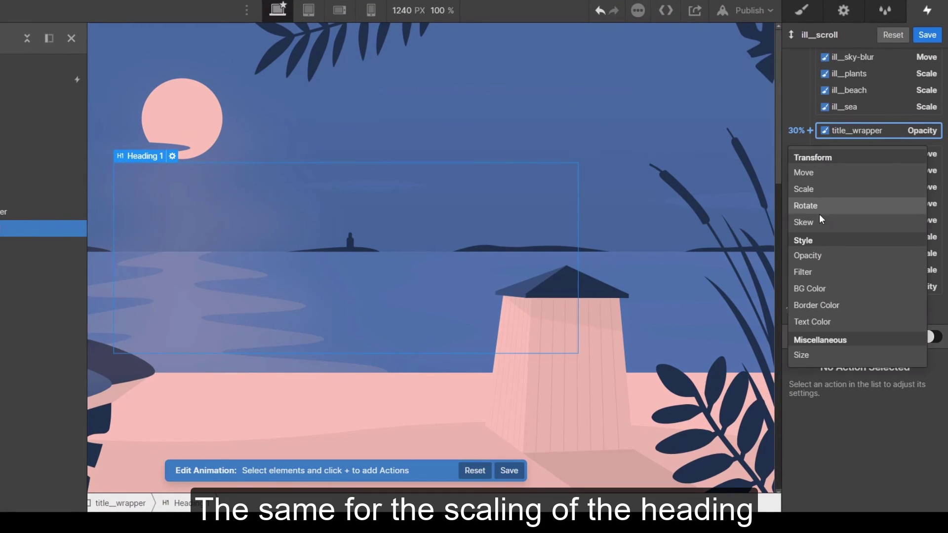
click(823, 191)
click(914, 461)
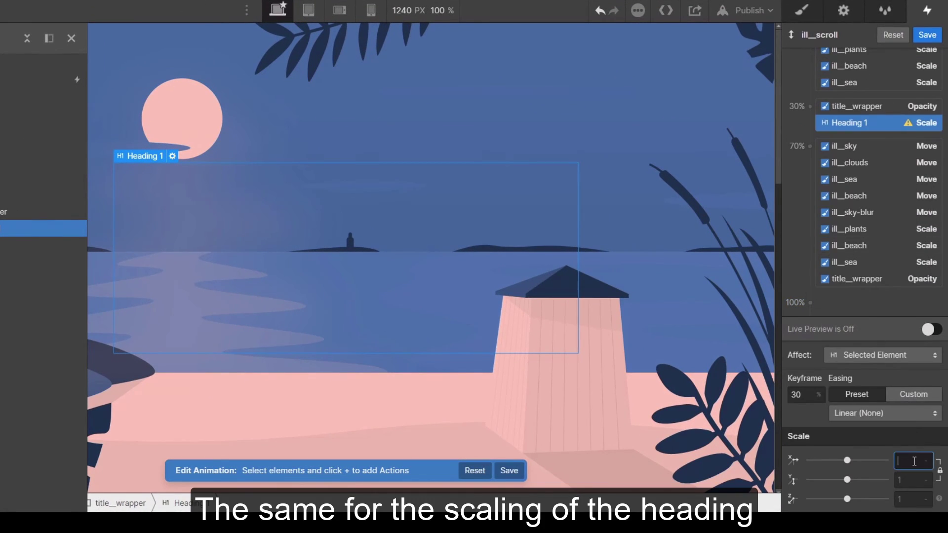
text(0)
key(Tab)
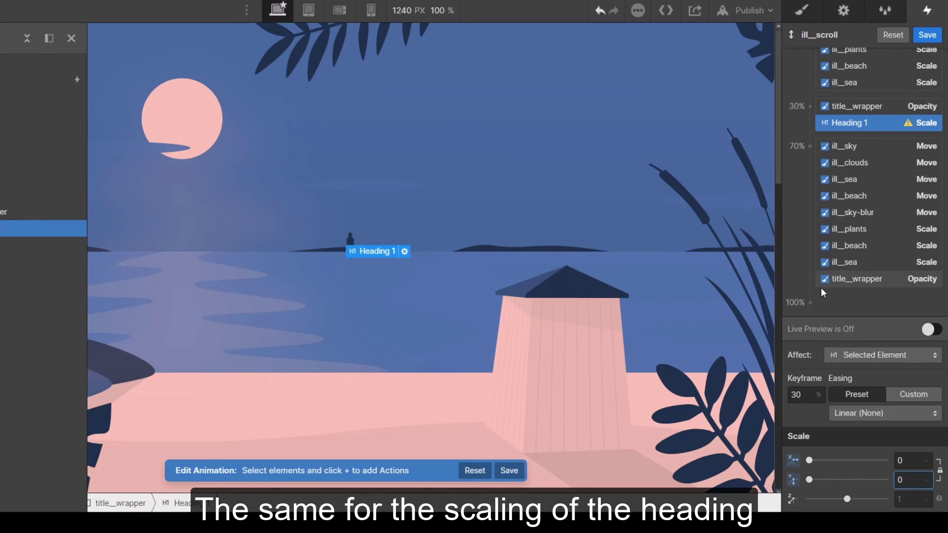
Add a Scale action for Heading 1 at the 70% keyframe with X and Y scale 1, and preview the animation live.
click(811, 146)
click(818, 205)
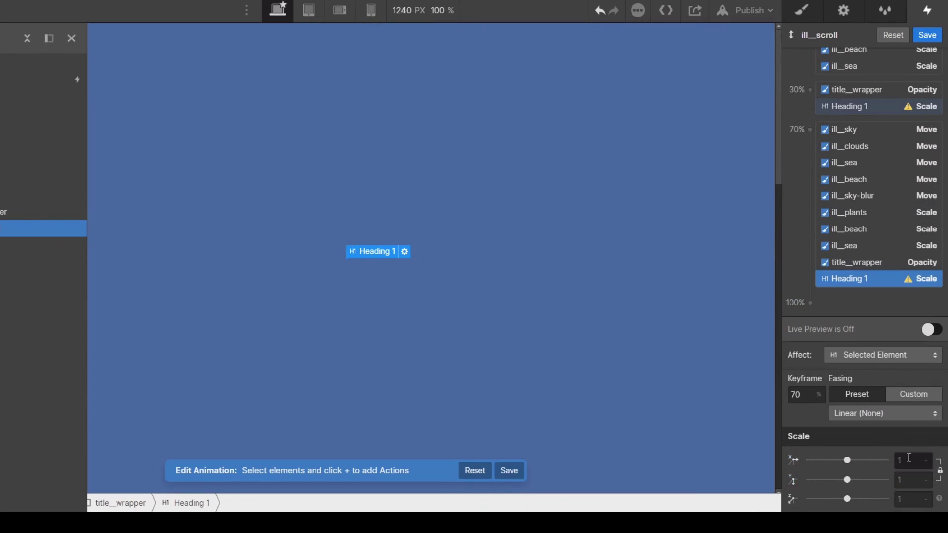
click(913, 460)
text(1)
key(Tab)
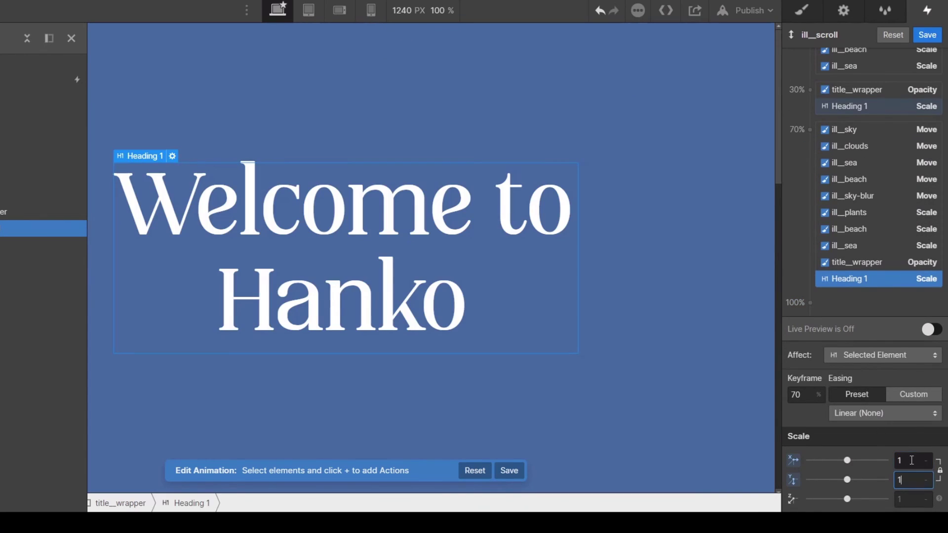
click(931, 35)
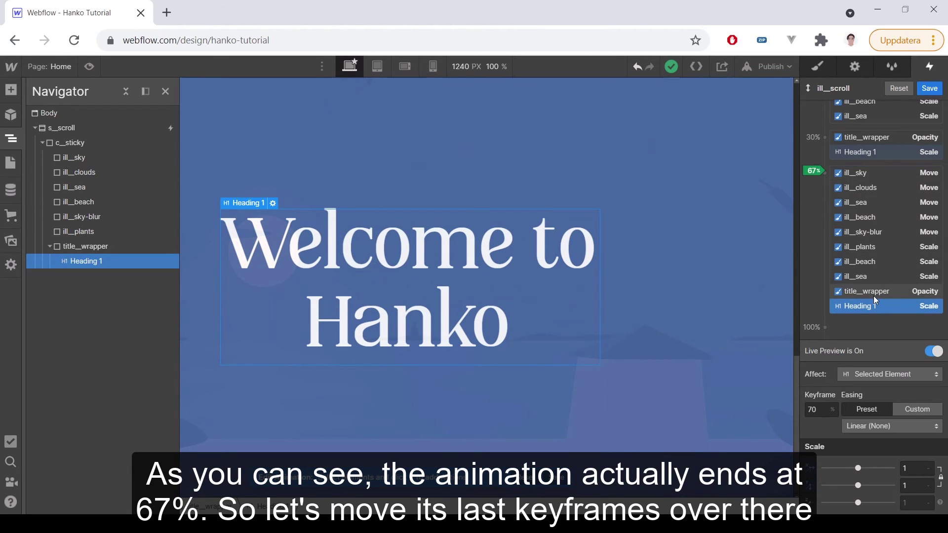
Move the final title__wrapper Opacity and Heading 1 Scale actions to the 67% keyframe and turn on live preview.
click(871, 289)
double_click(817, 443)
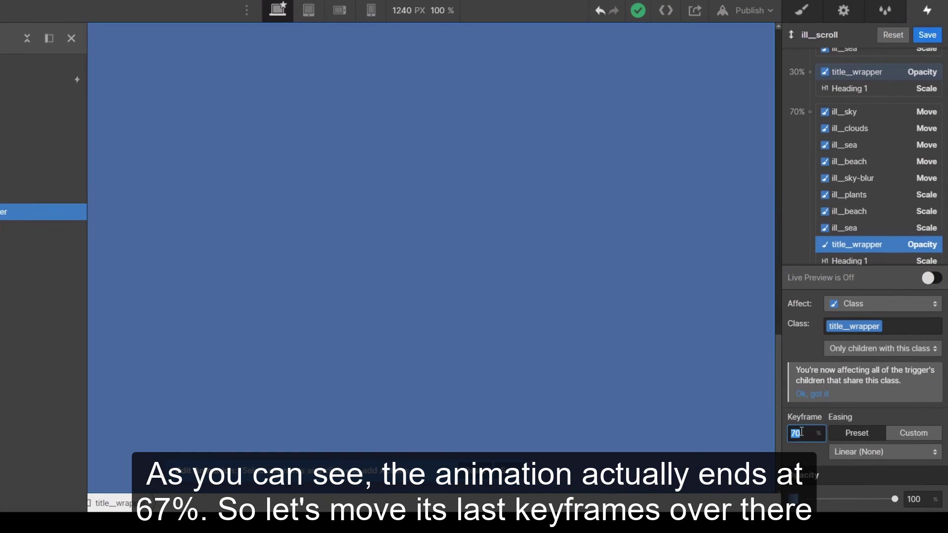
key(Return)
scroll(860, 247, down, 1)
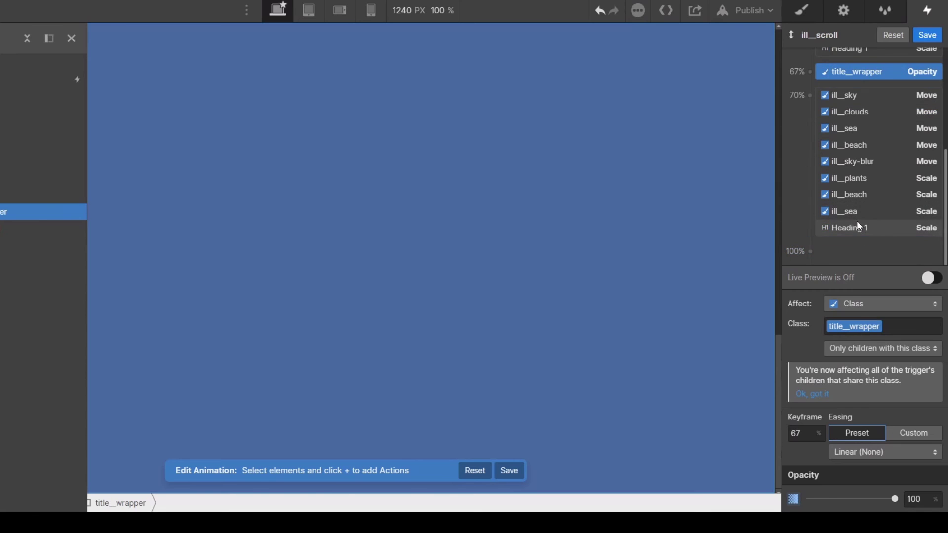
click(857, 221)
double_click(801, 394)
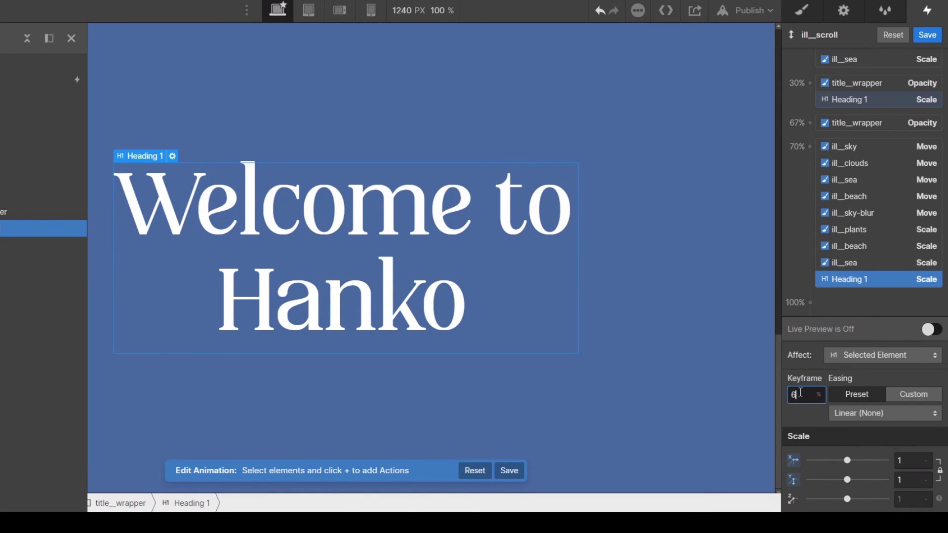
key(Return)
click(932, 330)
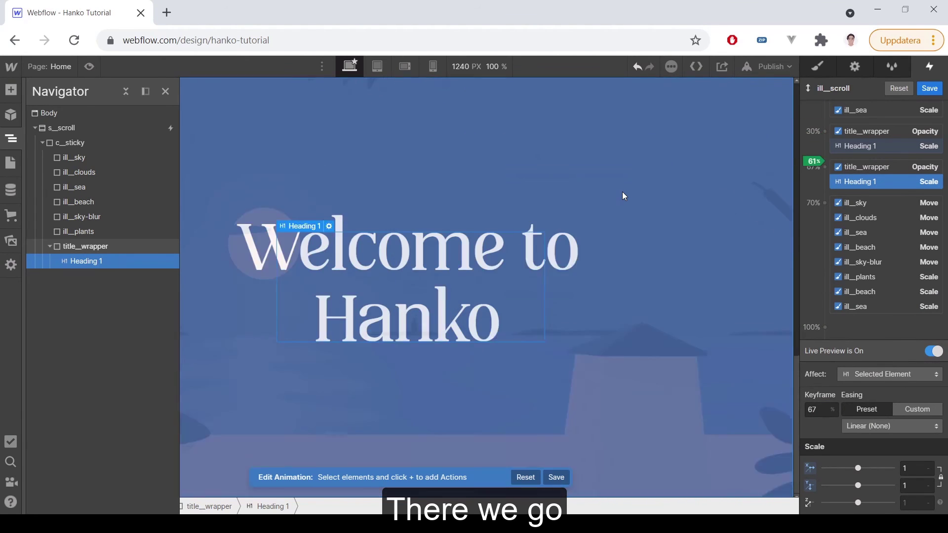
Save the ill__scroll animation and publish the site to the selected domains.
click(930, 88)
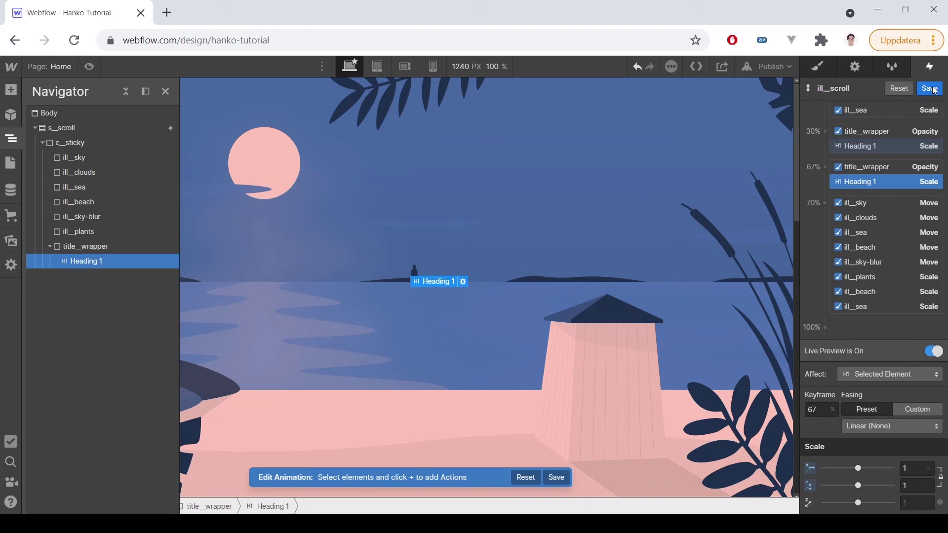
click(778, 69)
click(733, 220)
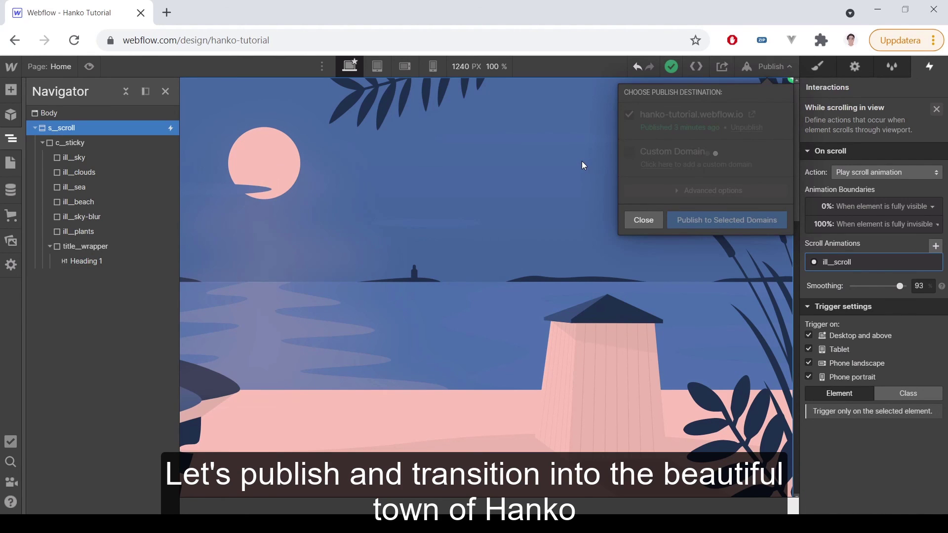
Open the published hanko-tutorial.webflow.io site and examine the parallax scroll and the "Welcome to Hanko" title transition in both directions.
click(753, 116)
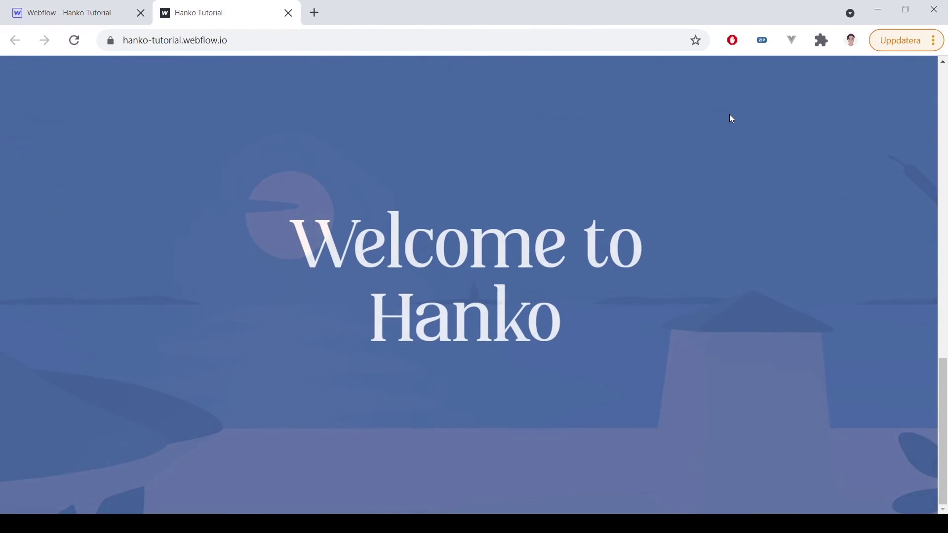
scroll(733, 119, down, 5)
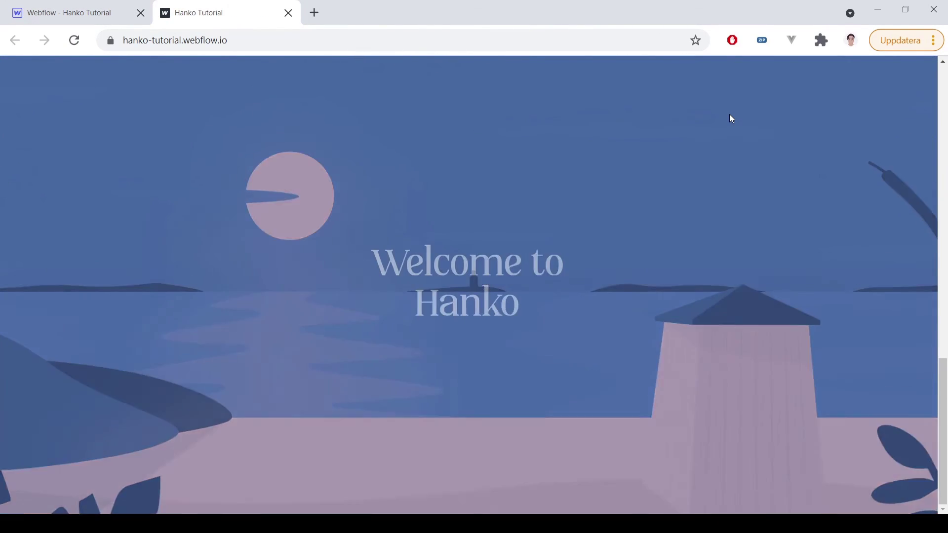
scroll(733, 119, up, 6)
scroll(731, 119, down, 5)
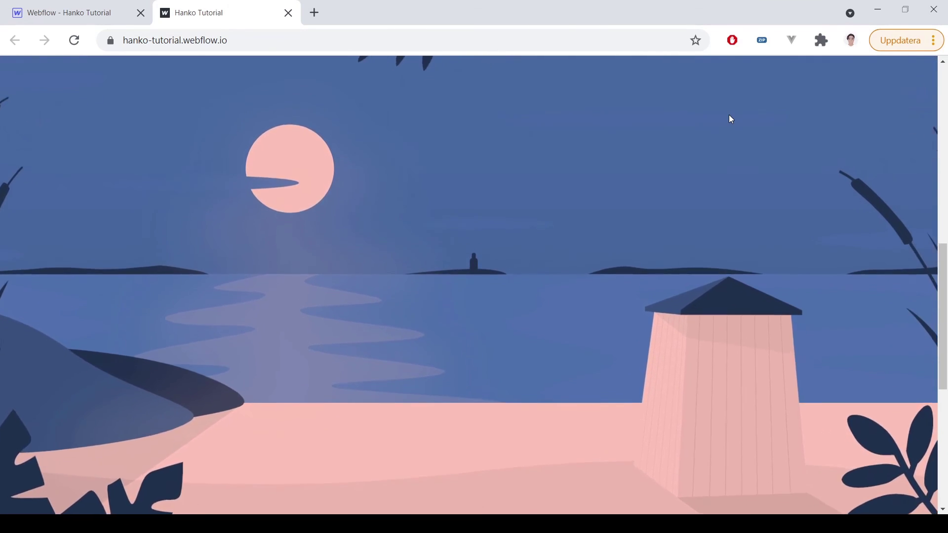
scroll(731, 118, up, 5)
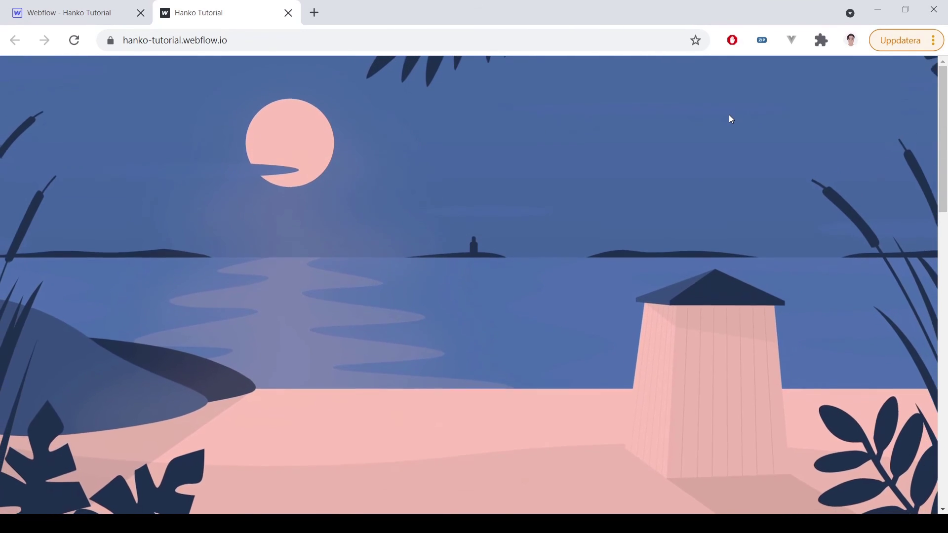
scroll(730, 116, down, 5)
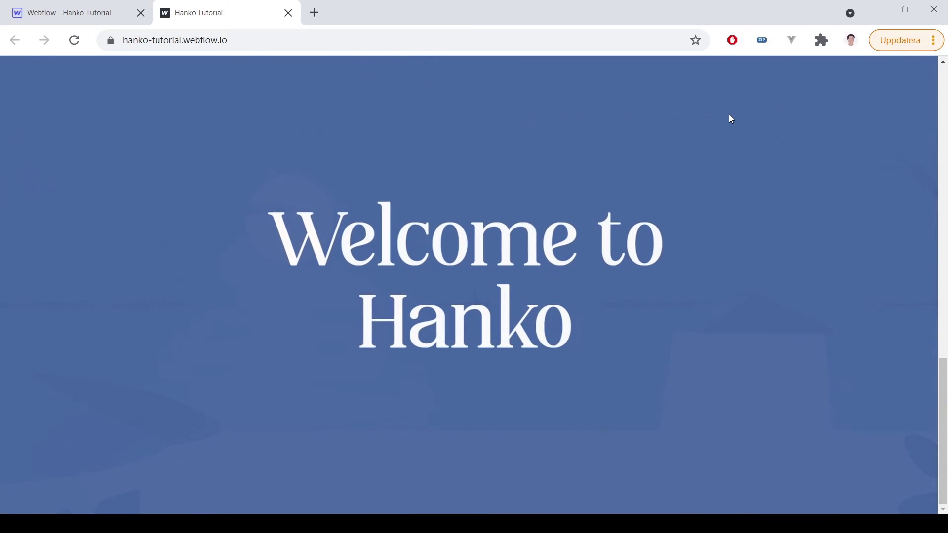
scroll(729, 114, up, 5)
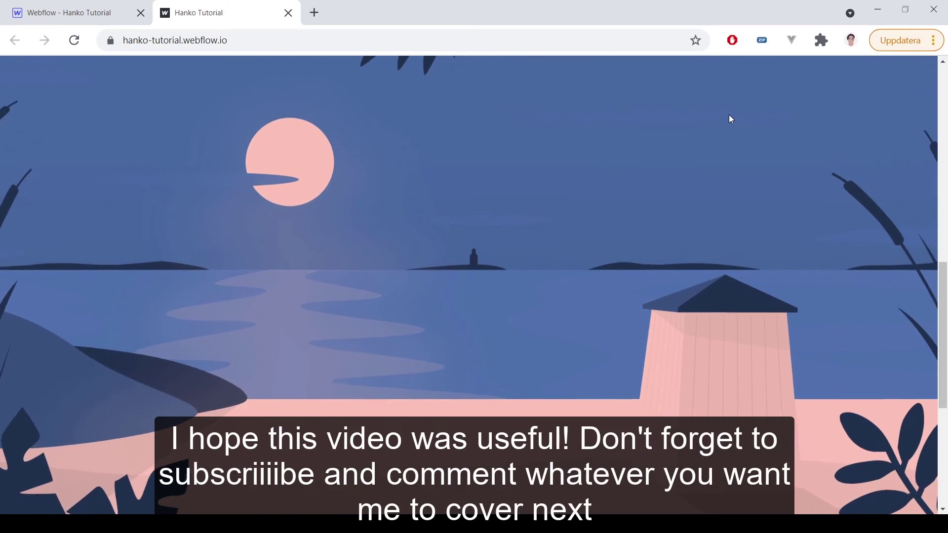
scroll(728, 116, down, 5)
scroll(729, 118, up, 5)
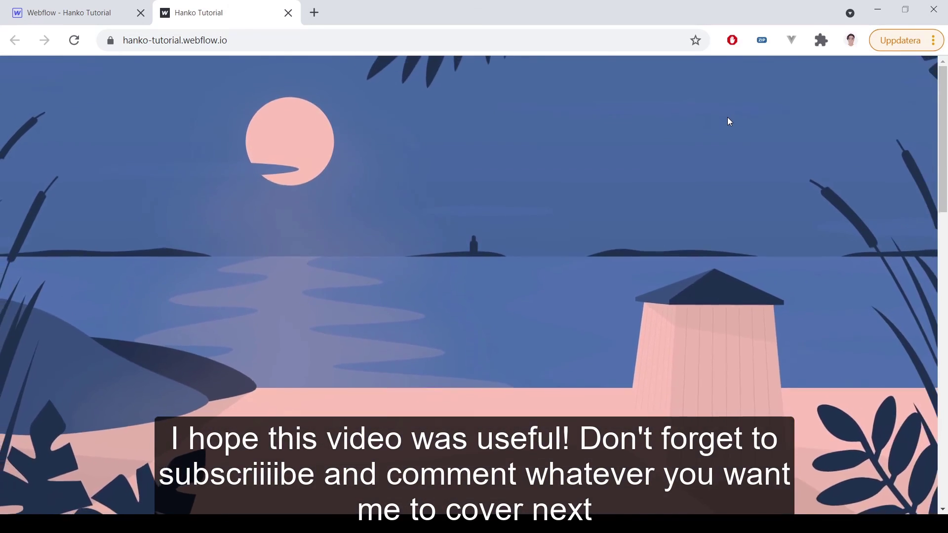